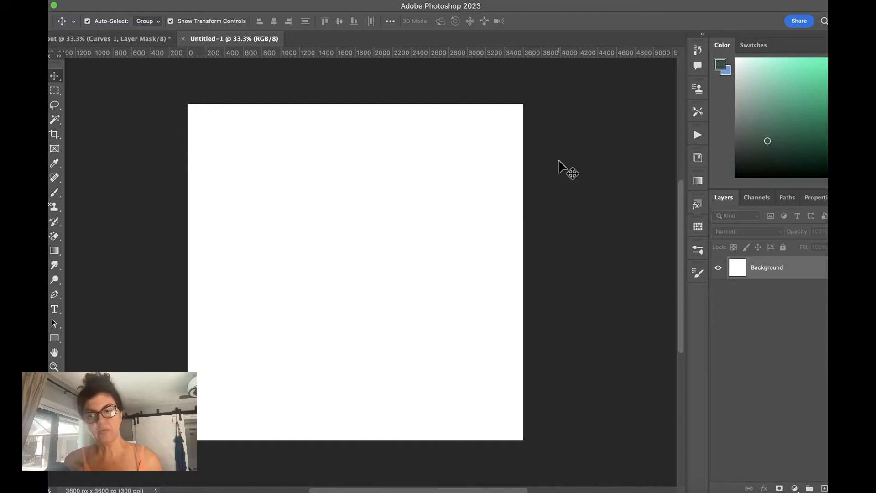
Switch to Adobe Bridge, browse the Festivus kit folders and open the green paper lgrieveson-festivus-9.jpg from lgrieveson-festivus-pp.
click(737, 492)
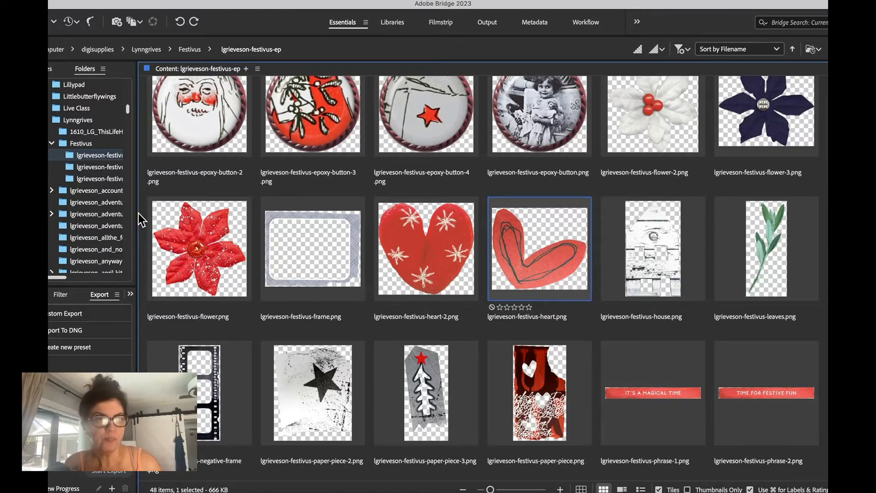
click(119, 178)
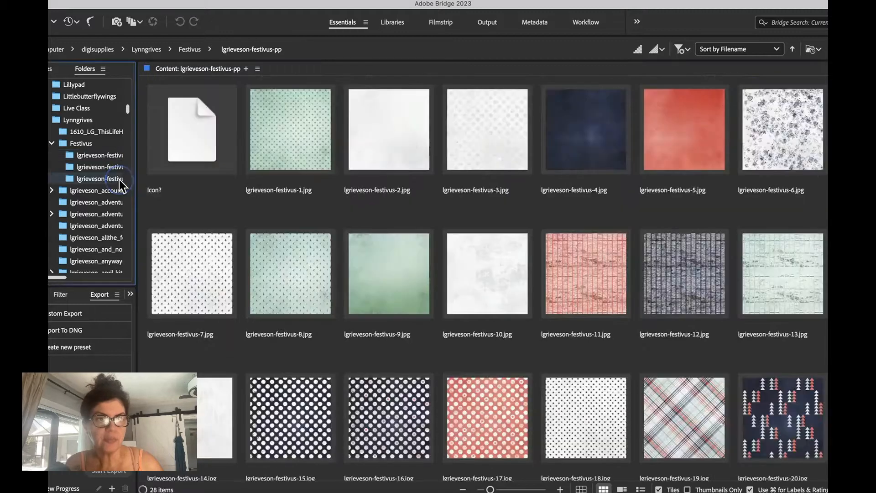
click(113, 167)
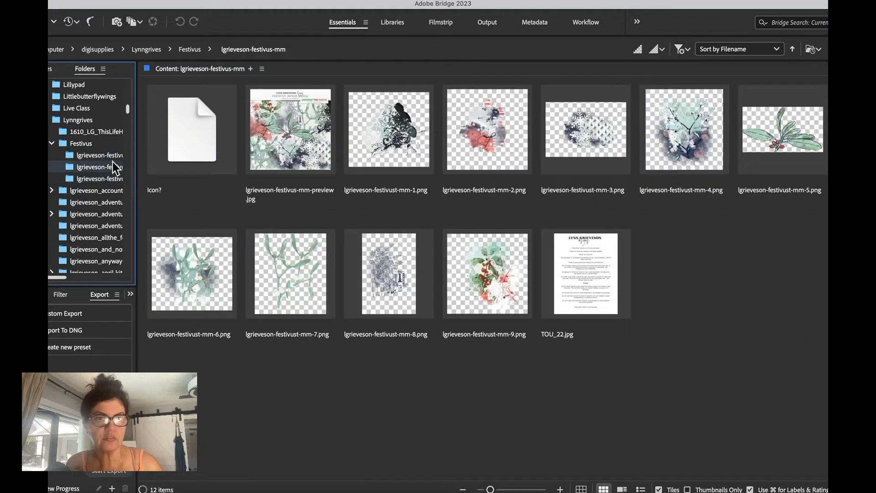
click(113, 156)
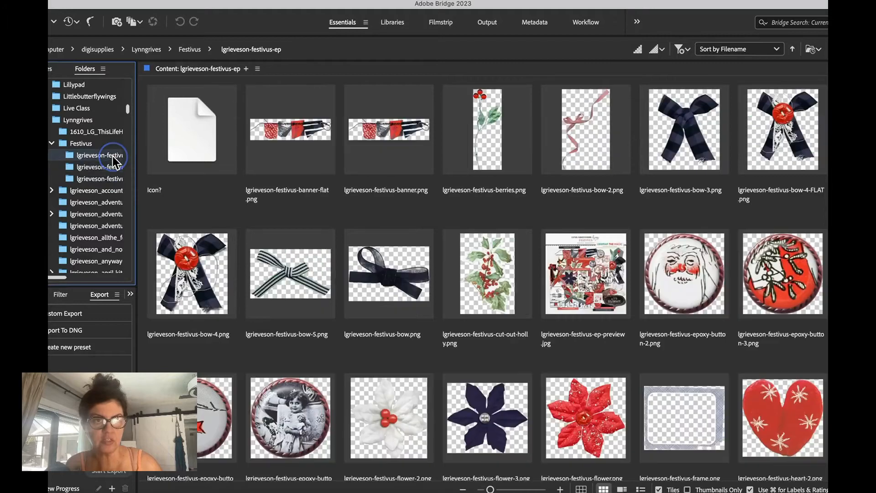
click(108, 179)
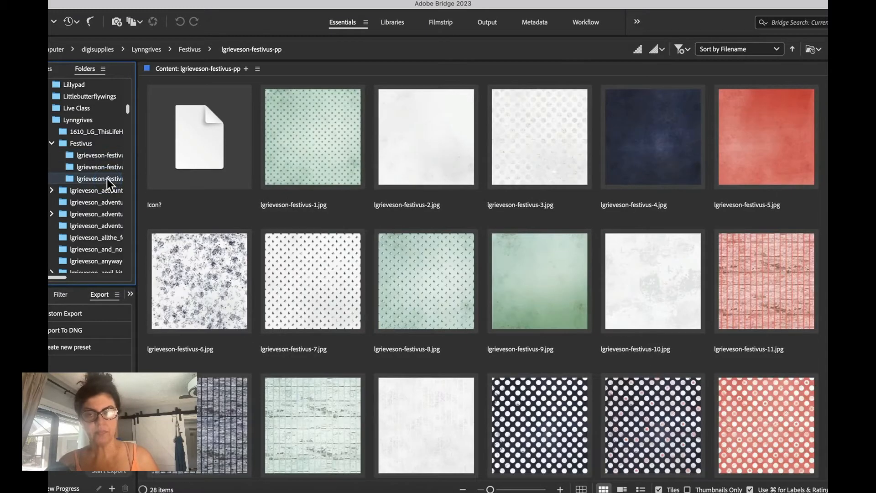
double_click(539, 285)
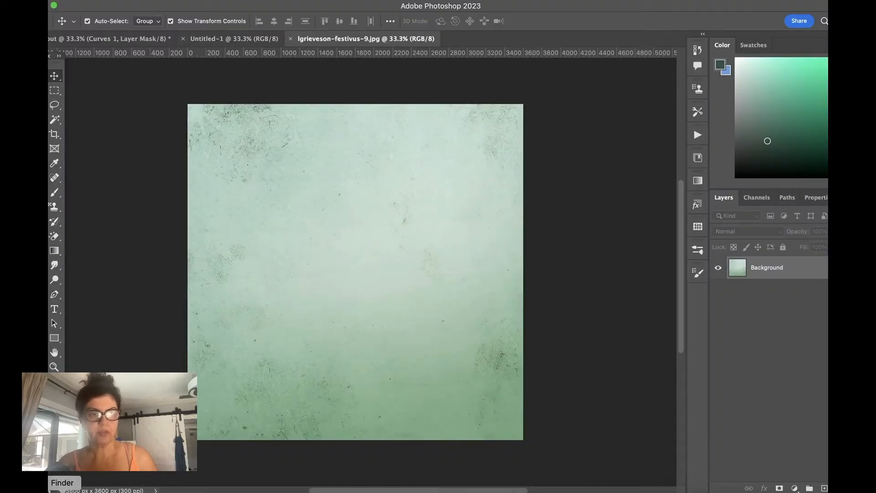
Open the papers lgrieveson-festivus-17.jpg, lgrieveson-festivus-3.jpg and lgrieveson-festivus-6.jpg from Adobe Bridge in Photoshop.
click(736, 490)
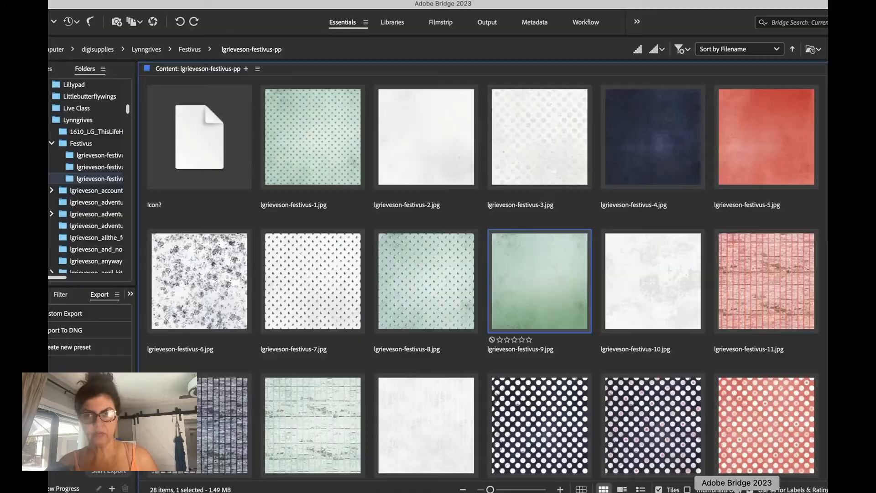
double_click(748, 415)
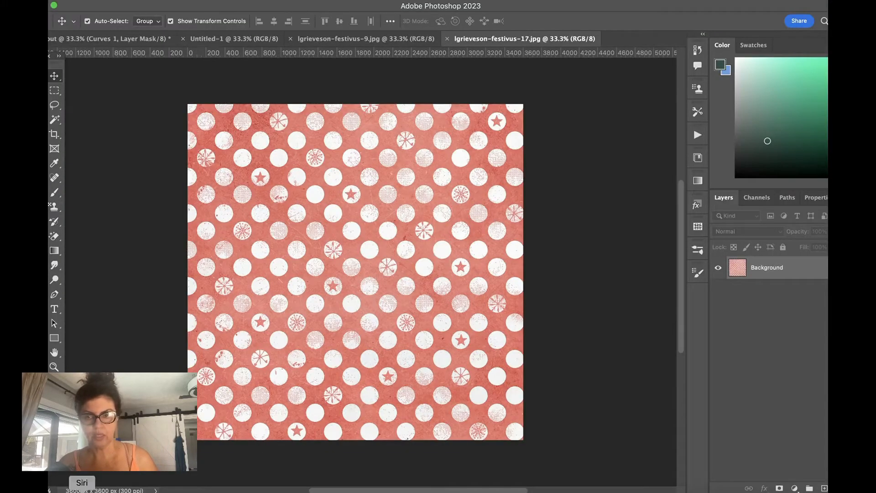
click(737, 491)
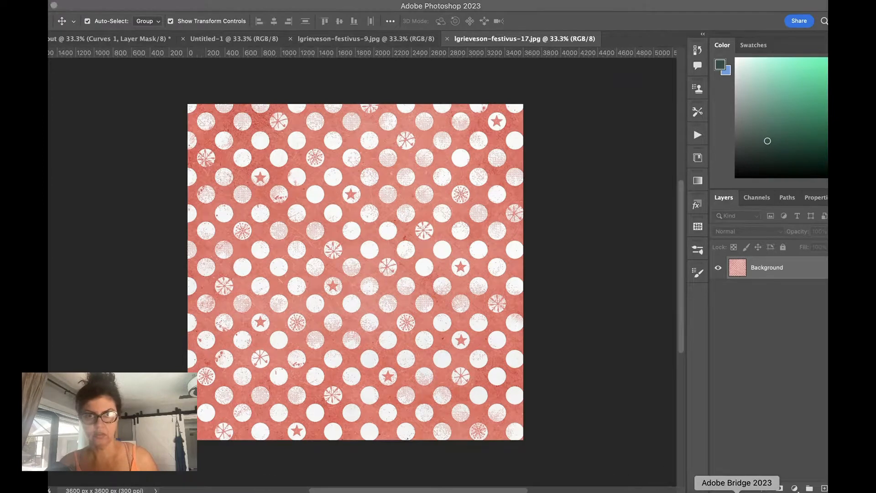
double_click(556, 157)
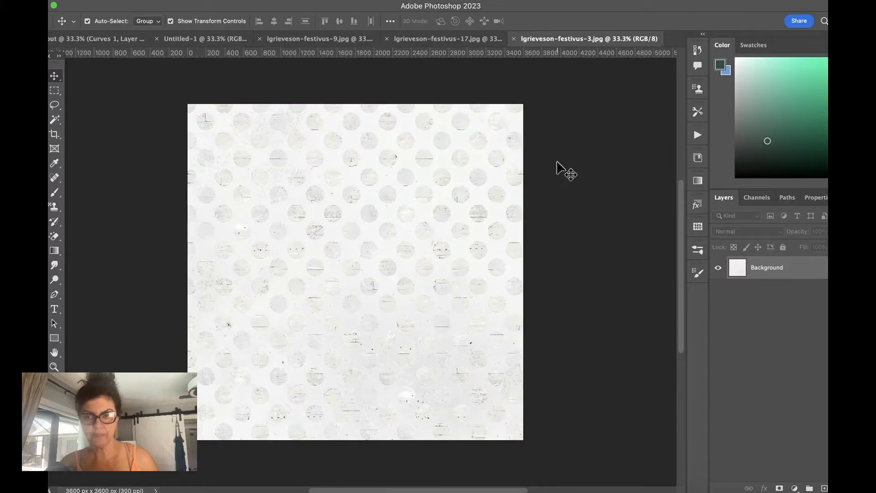
key(super+Tab)
click(199, 292)
double_click(199, 292)
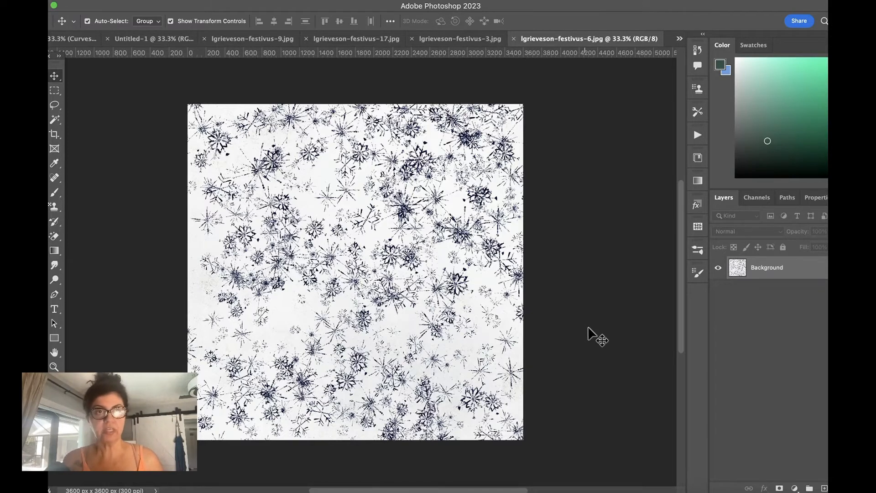
Copy the green lgrieveson-festivus-9 paper into Untitled-1 so that it covers the canvas, and close its source document.
click(162, 40)
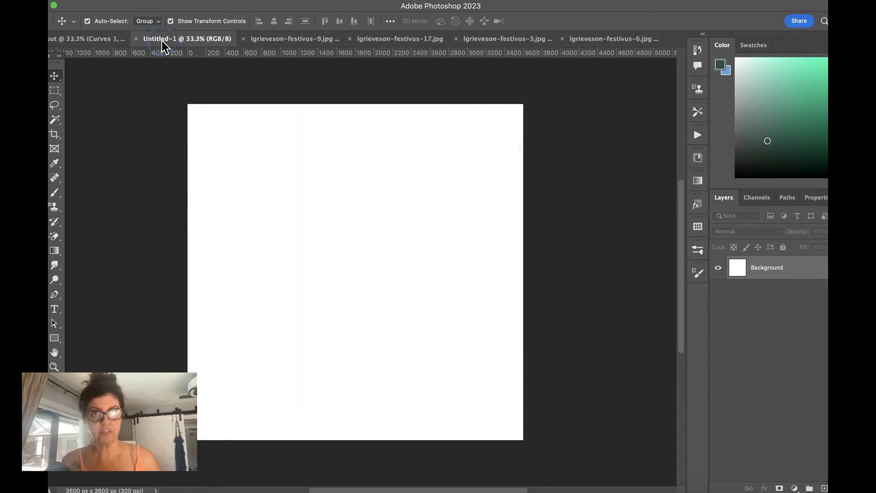
click(301, 39)
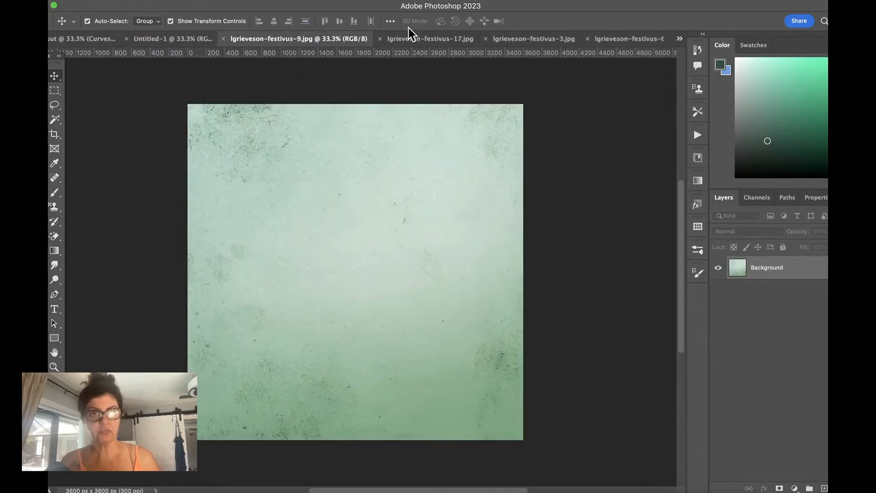
click(193, 41)
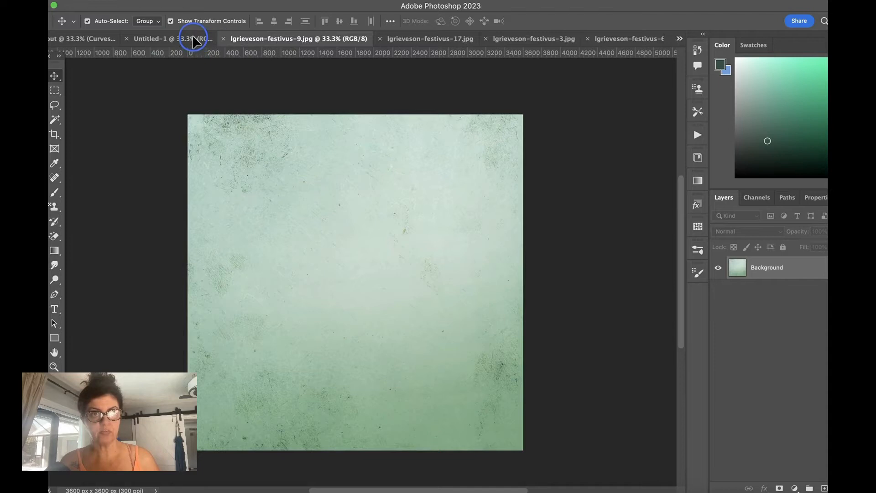
drag(309, 186, 382, 263)
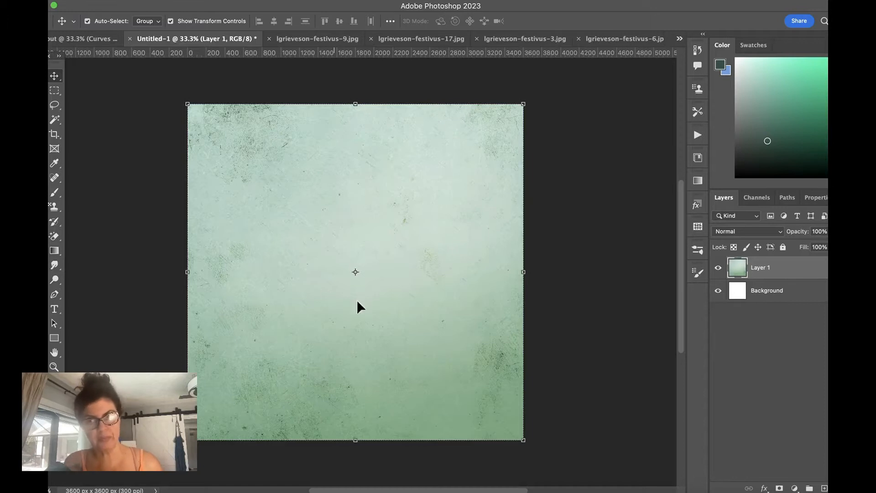
click(335, 38)
click(223, 39)
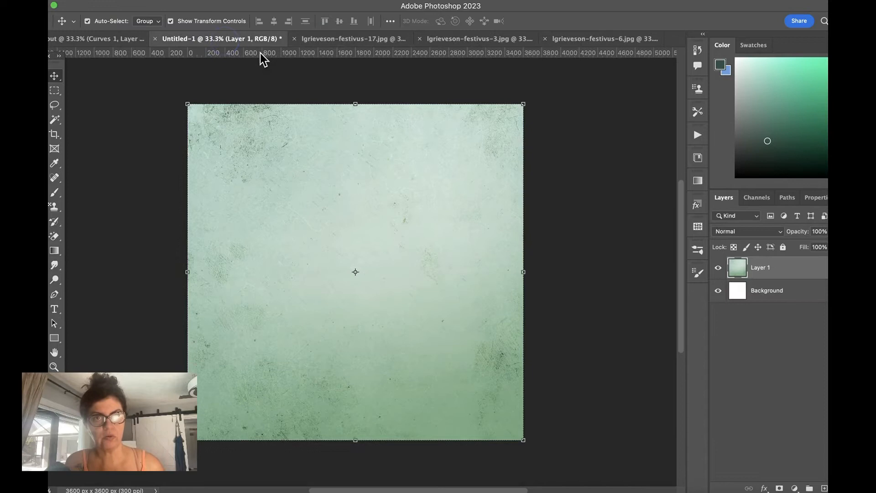
Copy the red dotted lgrieveson-festivus-17 paper into Untitled-1 above the green paper, and close its source document.
click(319, 39)
drag(222, 73, 387, 261)
click(330, 39)
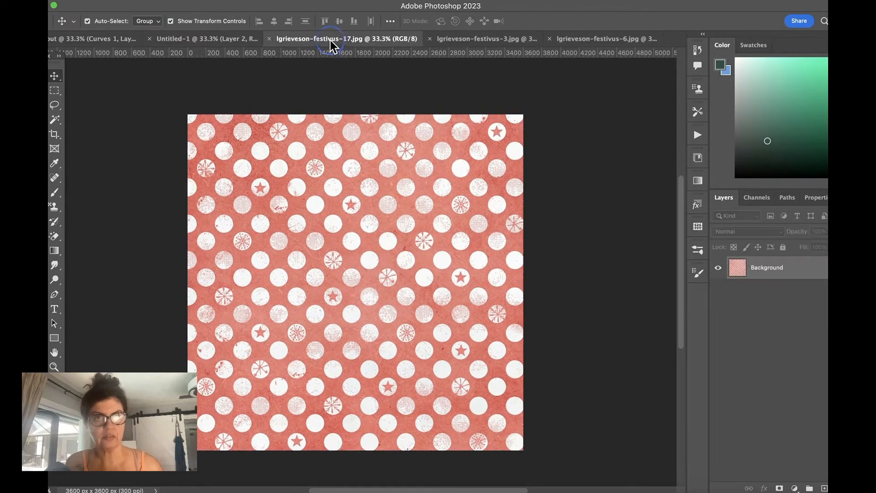
click(268, 38)
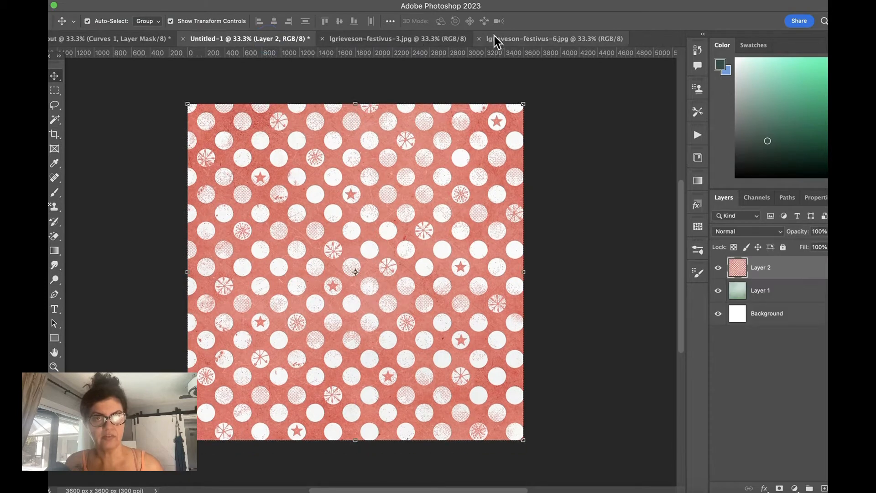
Copy the white dotted lgrieveson-festivus-3 paper into Untitled-1 above the red paper, and close its source document.
click(417, 40)
drag(318, 150, 371, 252)
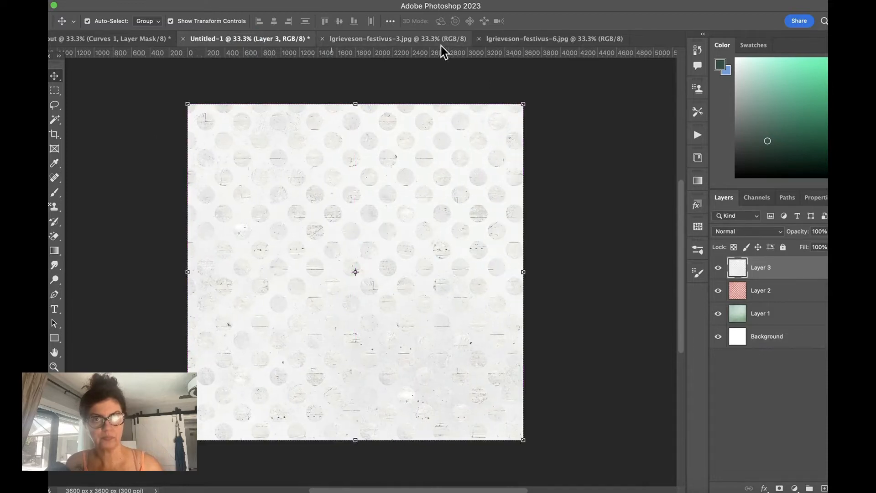
click(395, 41)
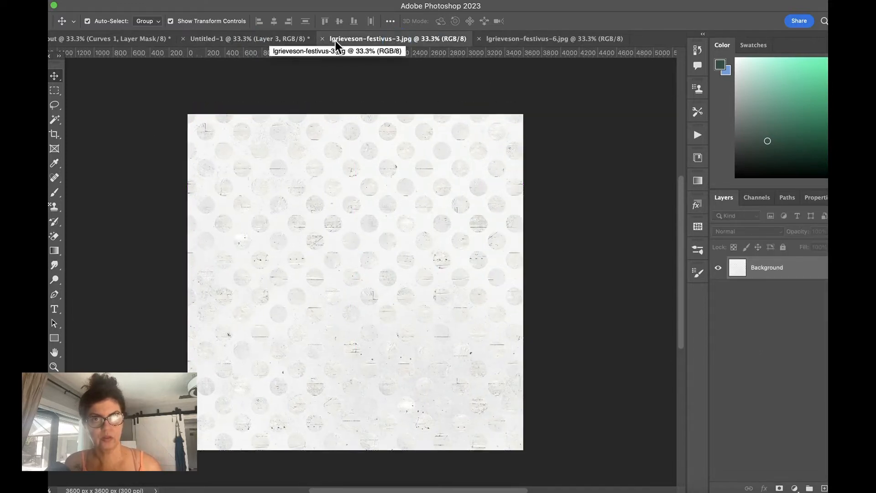
click(323, 40)
Copy the snowflake lgrieveson-festivus-6 paper into Untitled-1 as the topmost layer, covering the whole canvas.
click(379, 40)
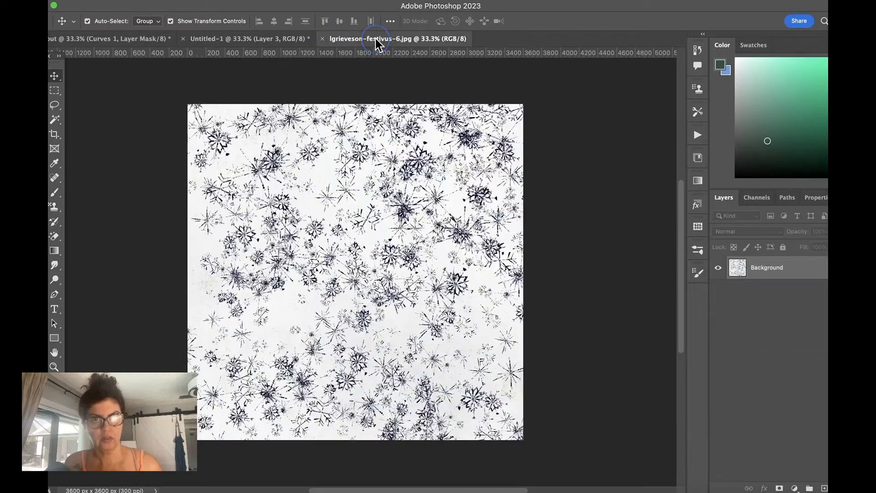
click(304, 139)
drag(303, 139, 377, 263)
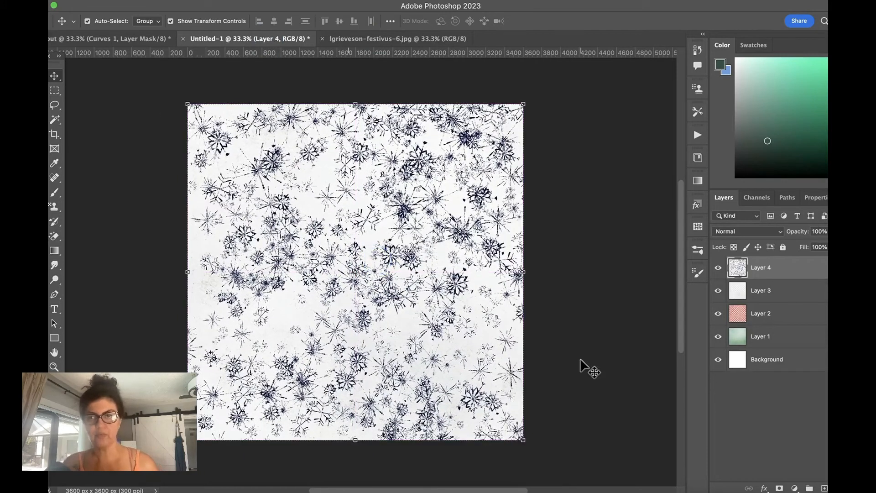
Add a black, hide-all layer mask to each of Layer 2, Layer 3 and Layer 4.
click(788, 341)
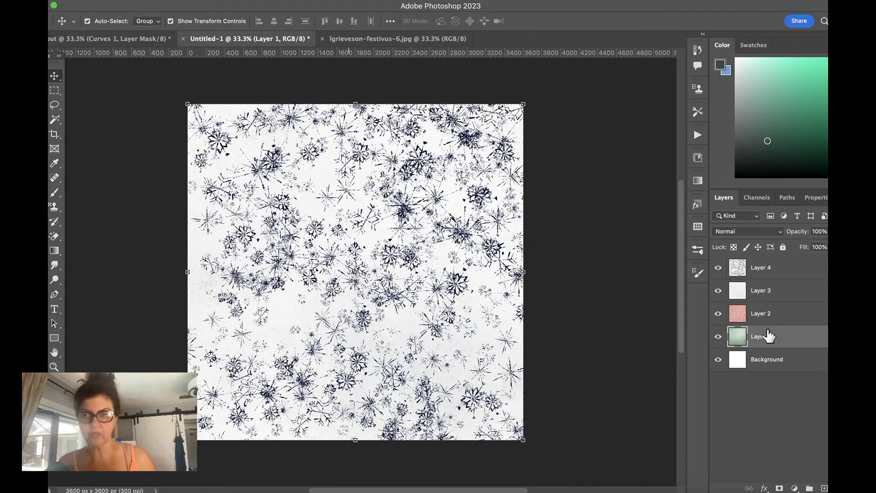
click(775, 320)
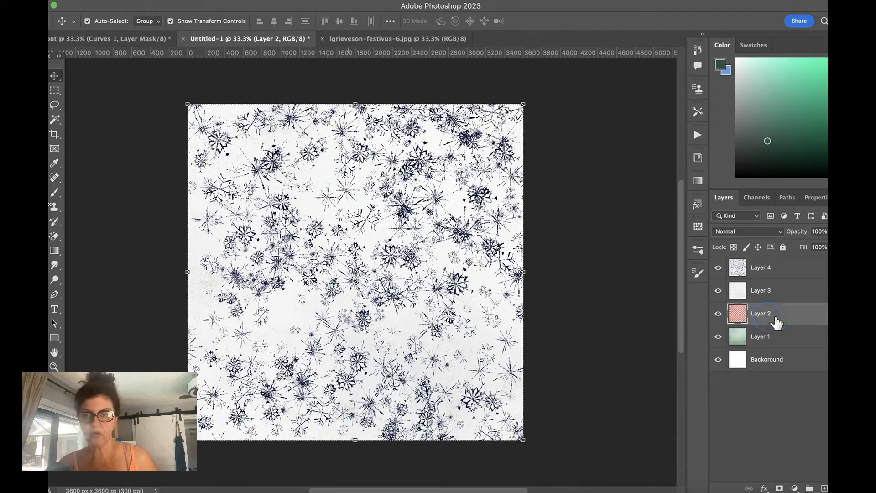
alt+click(779, 488)
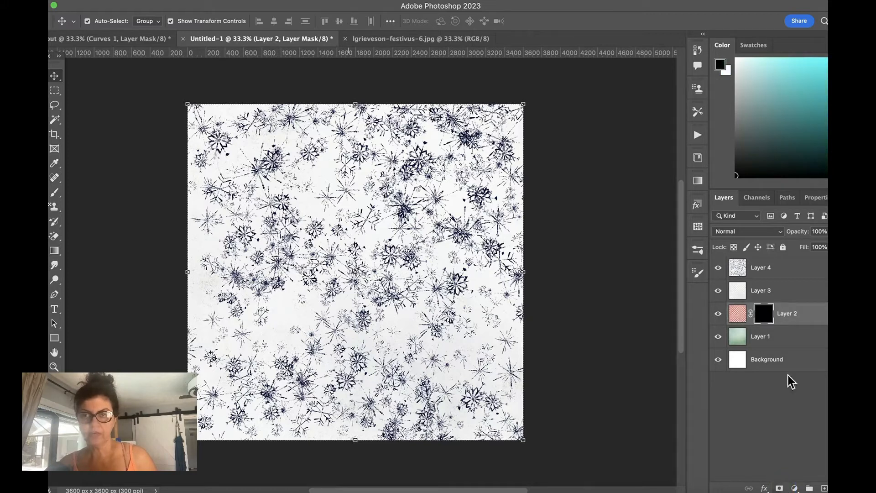
click(766, 291)
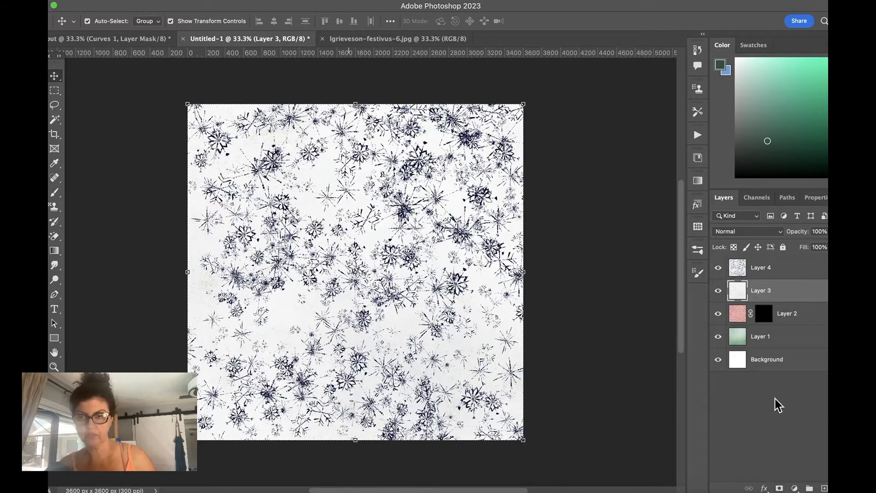
scroll(782, 491, down, 1)
click(781, 490)
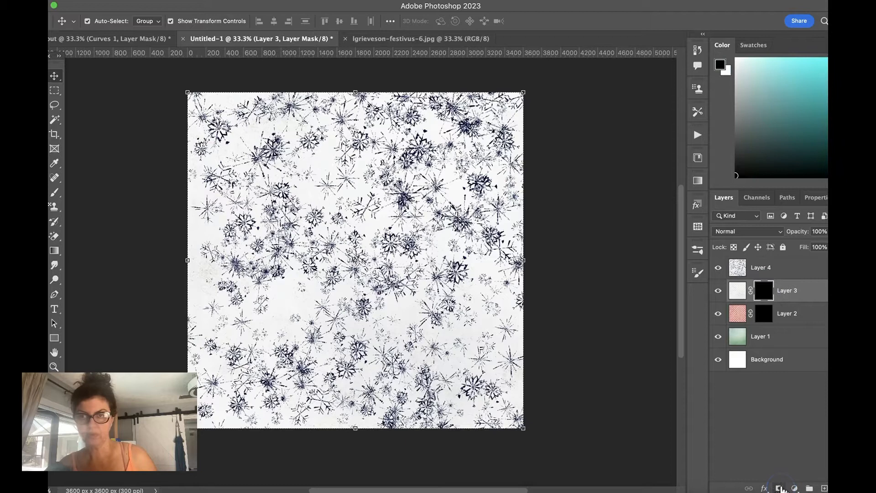
click(759, 269)
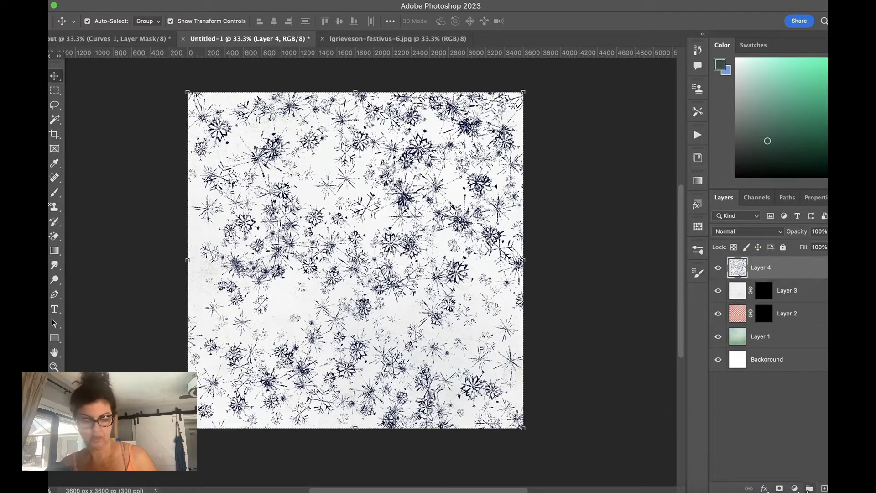
alt+click(780, 489)
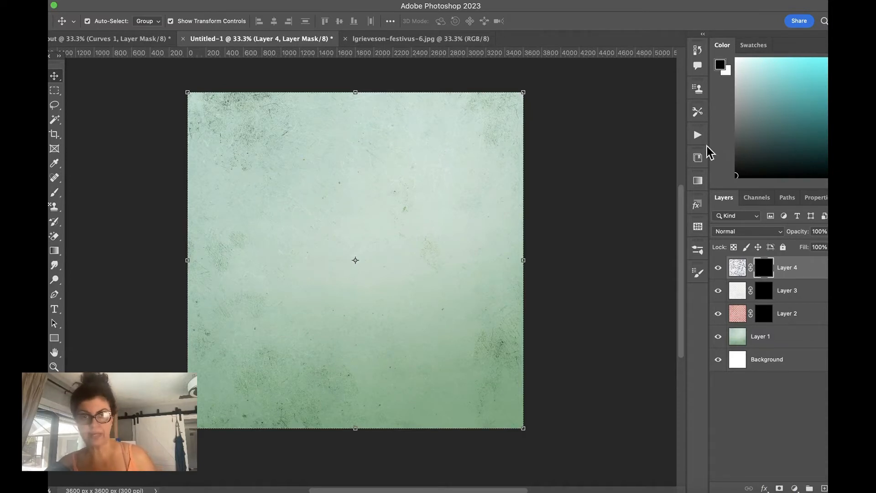
Look through the available brush presets and brush folders.
click(697, 251)
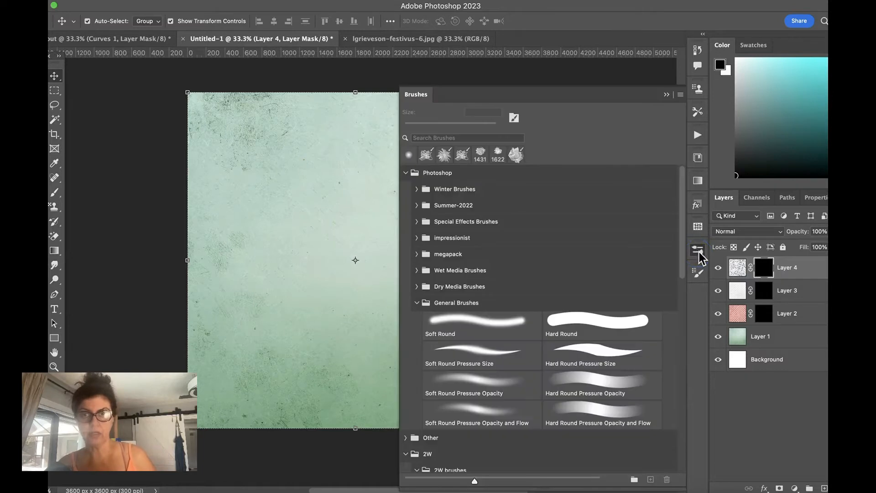
mouse_move(685, 254)
mouse_down()
mouse_move(686, 416)
mouse_move(691, 371)
mouse_up()
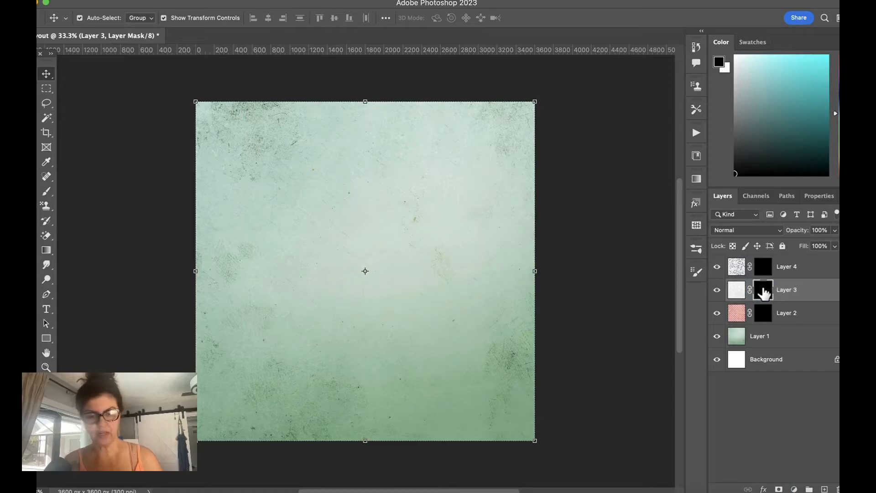
Invert Layer 3's mask to white and back to black, and target the layer's paper thumbnail instead of a mask.
key(super+i)
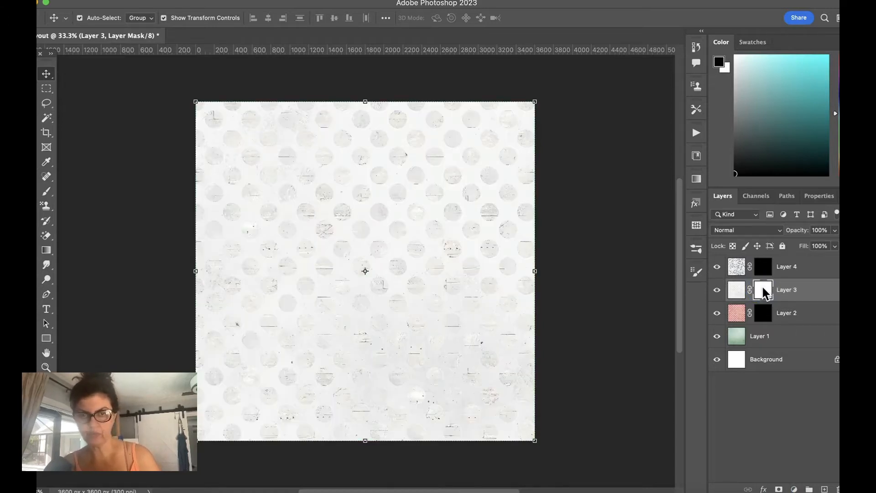
key(super+i)
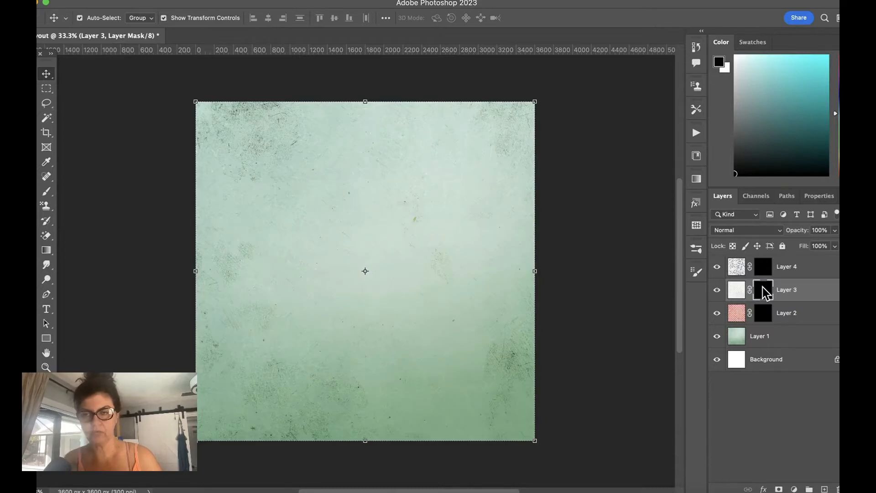
click(764, 313)
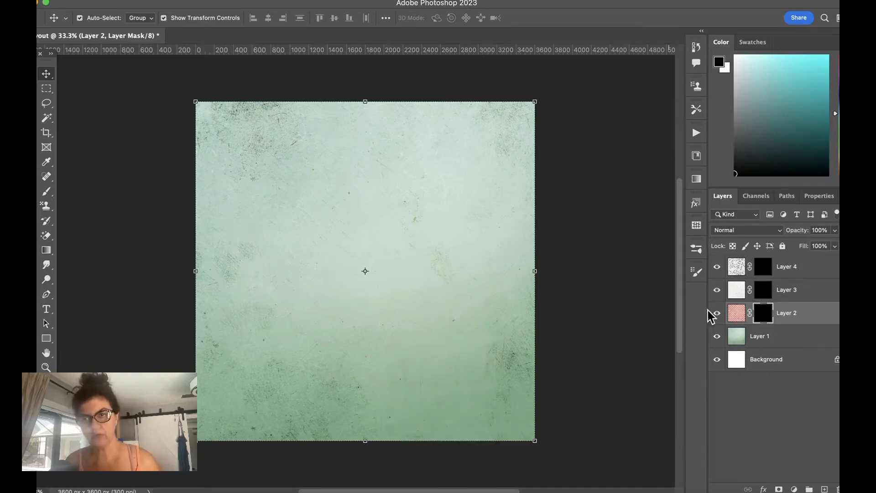
click(736, 290)
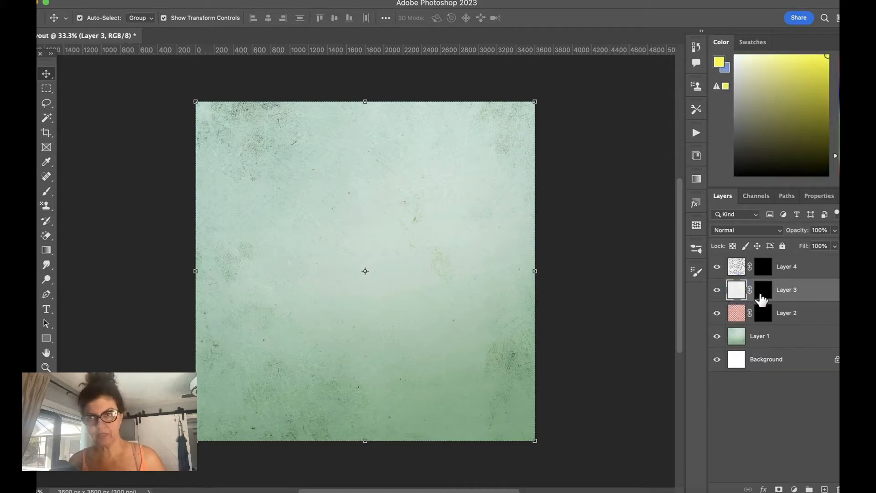
Target Layer 3's mask and choose the 2W_waterblend5D brush from the 2W_waterblends1 folder.
click(762, 296)
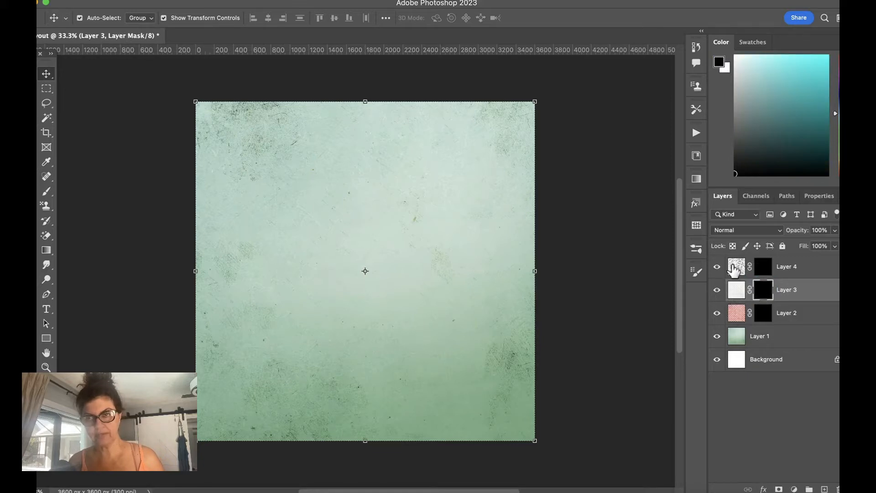
click(696, 248)
scroll(682, 270, down, 10)
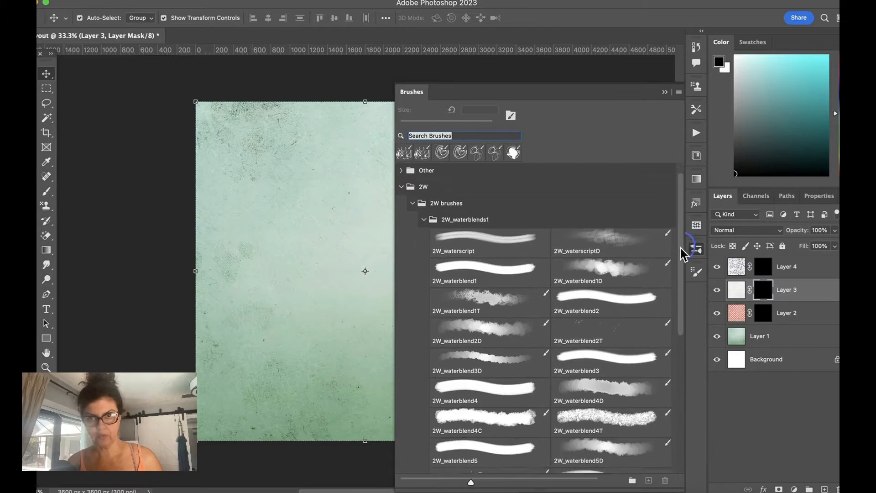
scroll(675, 289, down, 2)
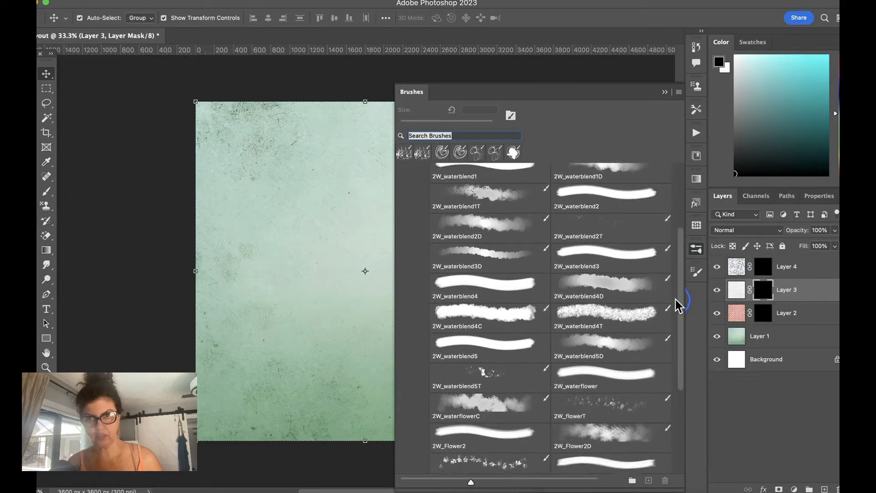
click(588, 340)
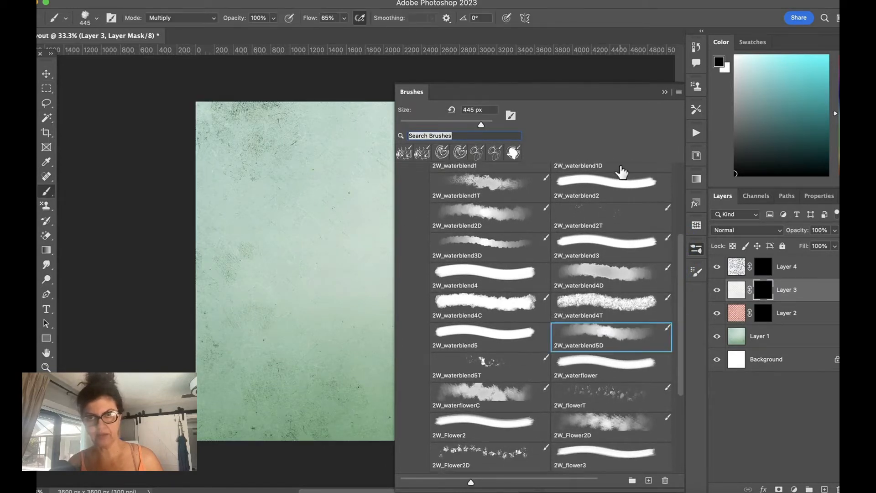
click(665, 93)
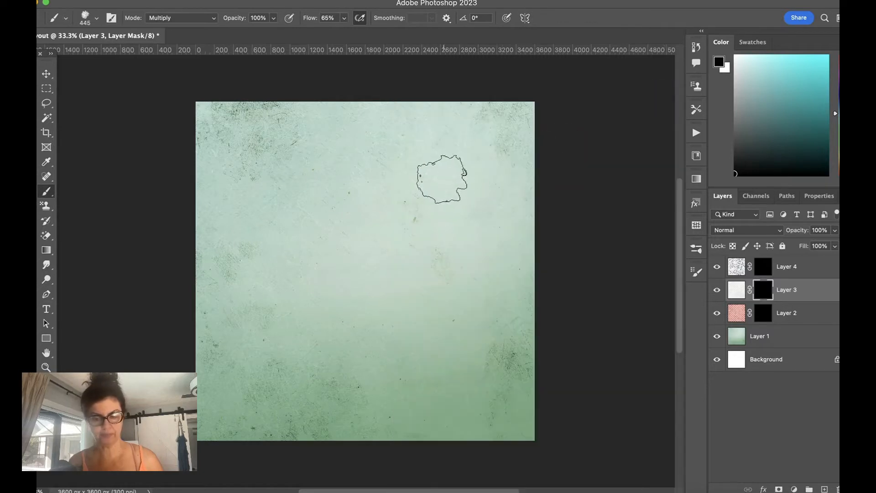
Enlarge the brush to 700 px, try painting on Layer 3's mask, and switch the foreground colour to white.
click(445, 182)
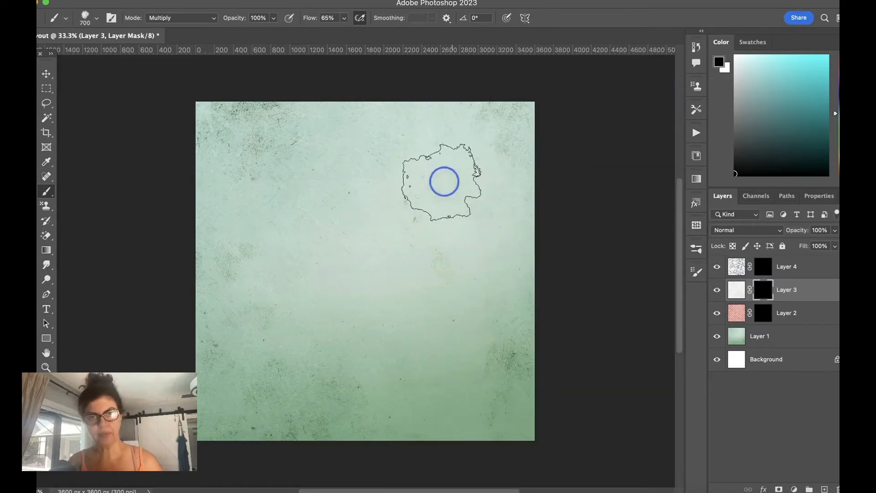
mouse_move(486, 155)
mouse_down()
mouse_move(489, 116)
mouse_move(482, 168)
mouse_move(463, 173)
mouse_up()
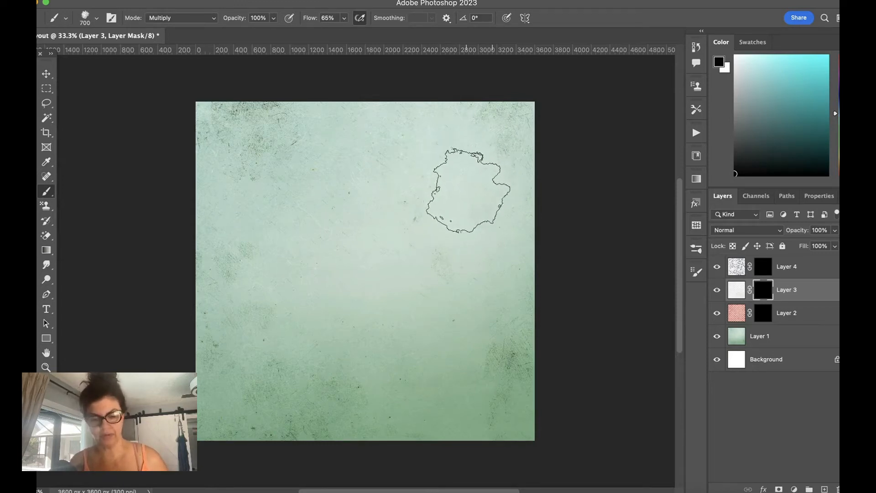
key(x)
mouse_move(457, 175)
mouse_down()
mouse_move(454, 124)
mouse_move(486, 152)
mouse_move(450, 215)
mouse_move(503, 198)
mouse_move(469, 193)
mouse_move(491, 171)
mouse_move(495, 132)
mouse_move(501, 179)
mouse_move(466, 246)
mouse_move(477, 252)
mouse_move(453, 263)
mouse_move(459, 233)
mouse_up()
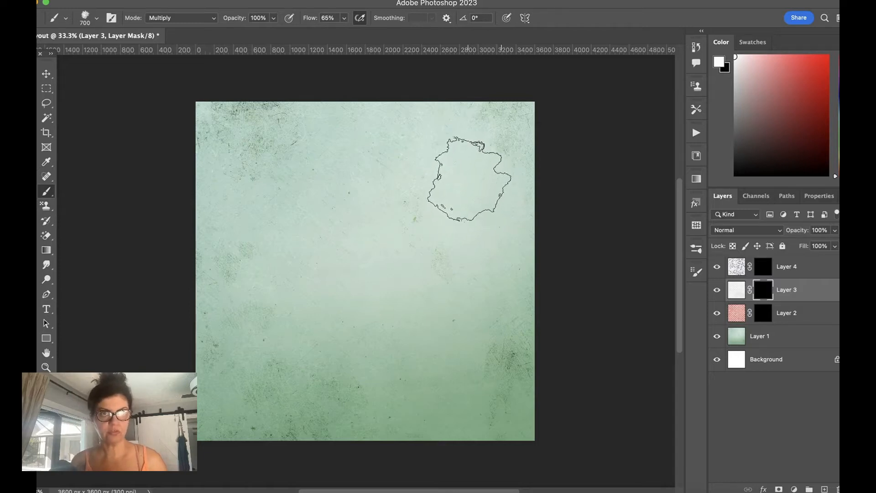
Set the brush blend mode to Normal and paint Layer 3's mask to reveal the white dotted paper in the canvas's upper-right area.
click(345, 19)
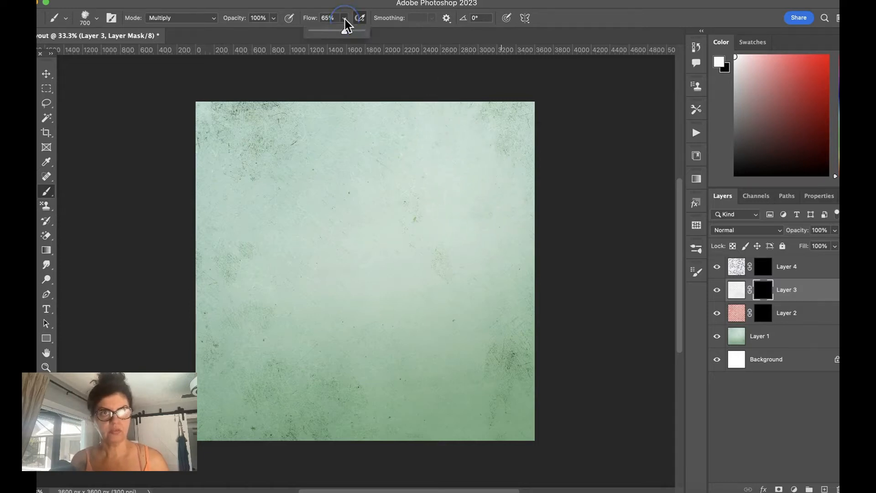
click(213, 18)
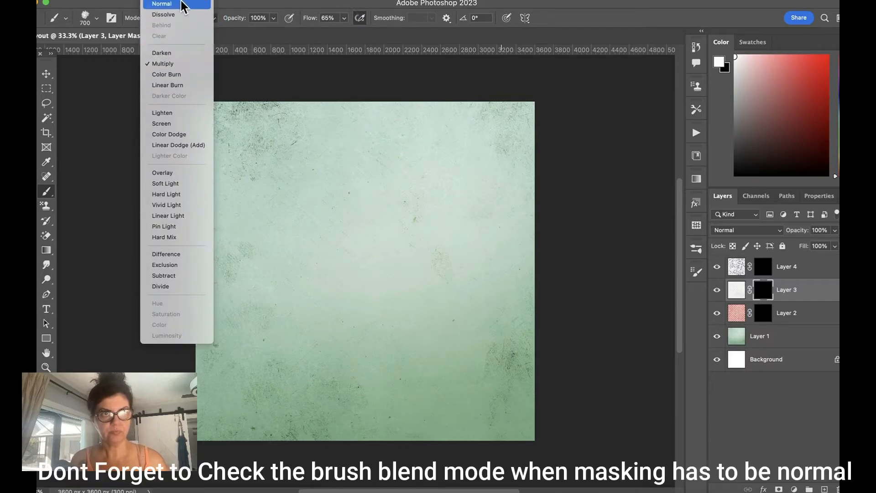
click(181, 3)
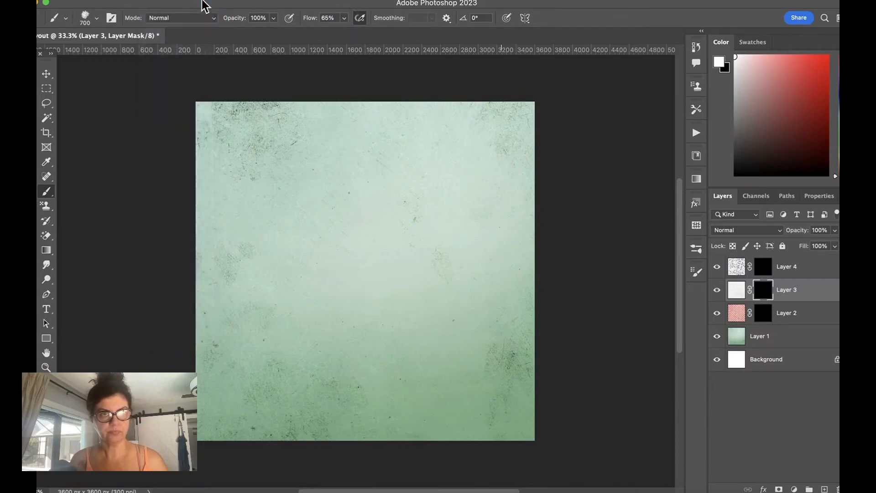
mouse_move(438, 172)
mouse_down()
mouse_move(463, 129)
mouse_move(485, 185)
mouse_move(467, 229)
mouse_move(440, 227)
mouse_move(422, 247)
mouse_move(522, 222)
mouse_move(511, 202)
mouse_move(518, 165)
mouse_move(497, 238)
mouse_move(504, 262)
mouse_up()
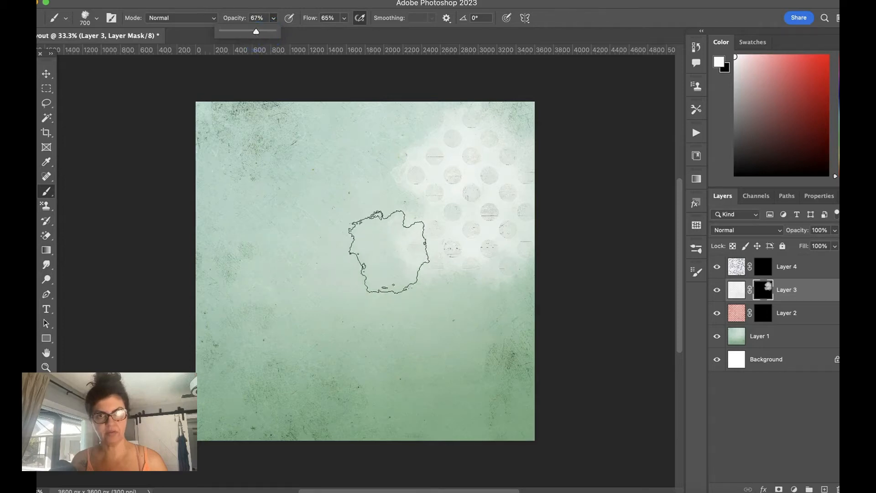
Lower the brush opacity to 67% and extend the white dotted paper through the canvas's centre, left side and lower-left area.
click(404, 245)
mouse_move(404, 244)
mouse_down()
mouse_move(475, 264)
mouse_move(495, 288)
mouse_move(528, 292)
mouse_move(537, 303)
mouse_move(346, 296)
mouse_move(322, 285)
mouse_move(323, 299)
mouse_move(289, 301)
mouse_move(240, 288)
mouse_move(219, 272)
mouse_move(225, 252)
mouse_move(203, 239)
mouse_move(277, 286)
mouse_move(194, 338)
mouse_move(306, 344)
mouse_move(278, 412)
mouse_move(337, 419)
mouse_move(359, 351)
mouse_move(333, 360)
mouse_move(278, 349)
mouse_move(328, 336)
mouse_move(360, 391)
mouse_move(358, 421)
mouse_move(333, 313)
mouse_up()
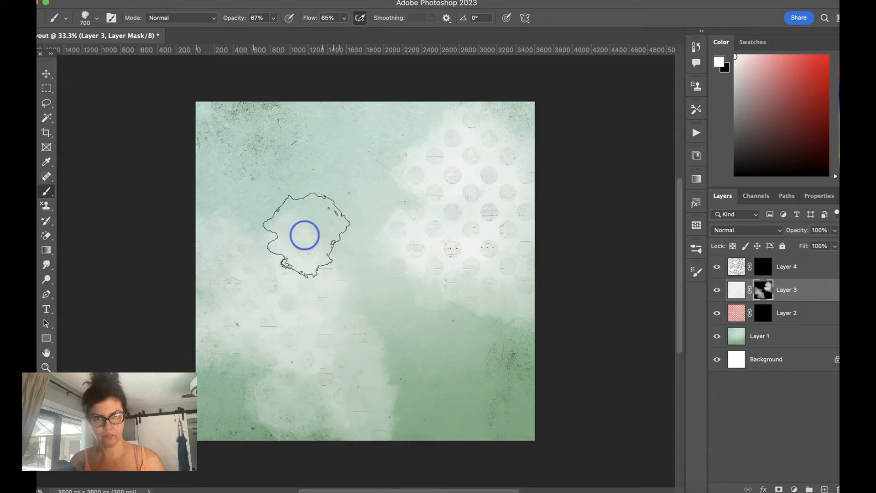
mouse_move(266, 188)
mouse_down()
mouse_move(313, 240)
mouse_move(351, 254)
mouse_up()
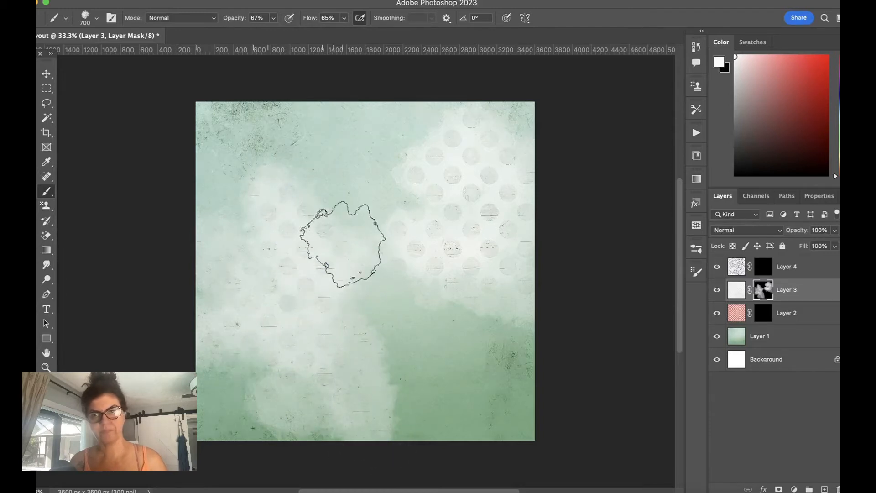
Hide Layer 4 and paint a small white patch on Layer 2's mask just below and to the right of the canvas centre.
click(717, 267)
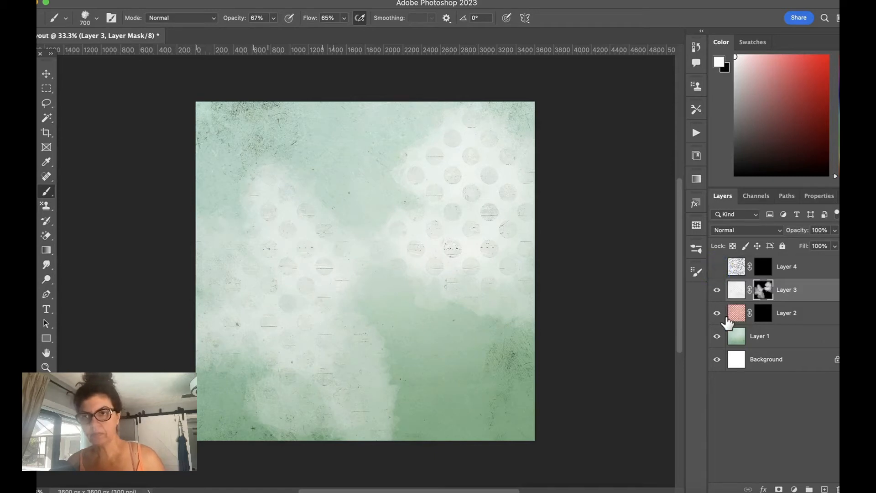
click(717, 313)
click(770, 311)
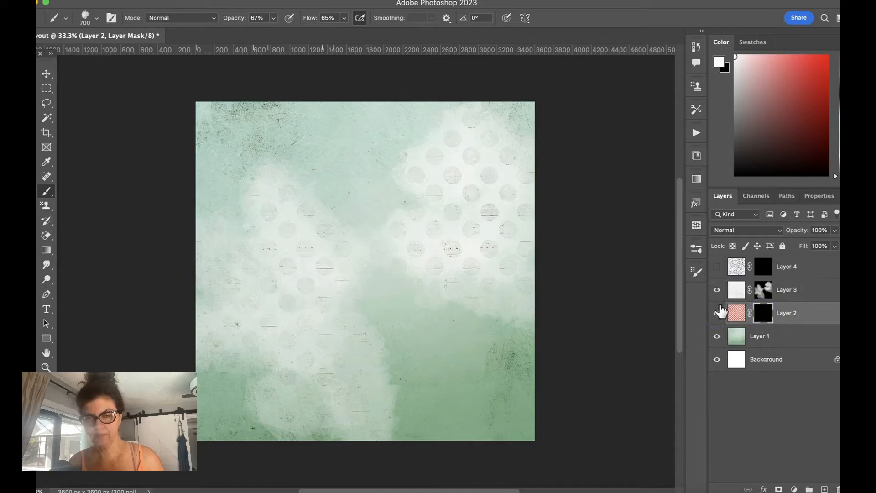
mouse_move(421, 305)
mouse_down()
mouse_move(445, 305)
mouse_move(432, 311)
mouse_up()
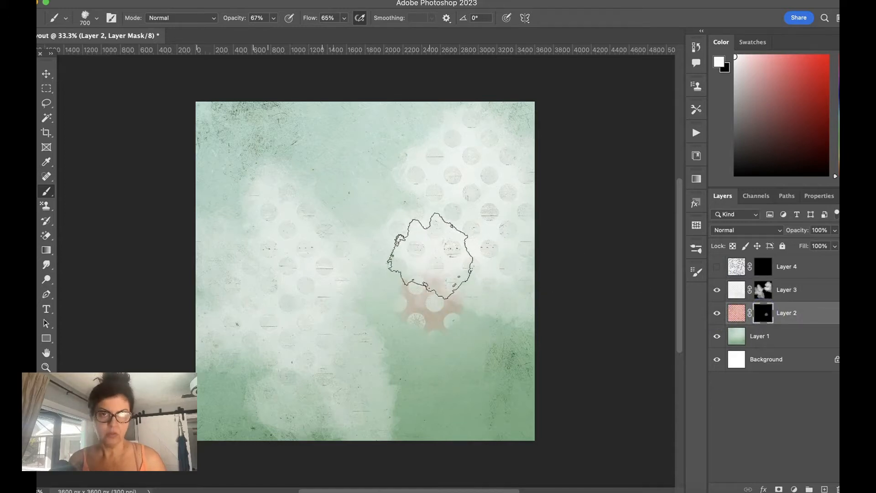
Using the 2W_waterblend4D brush at 84% opacity, paint Layer 2's mask to reveal red dotted paper diagonally across the canvas and at its lower left.
click(696, 247)
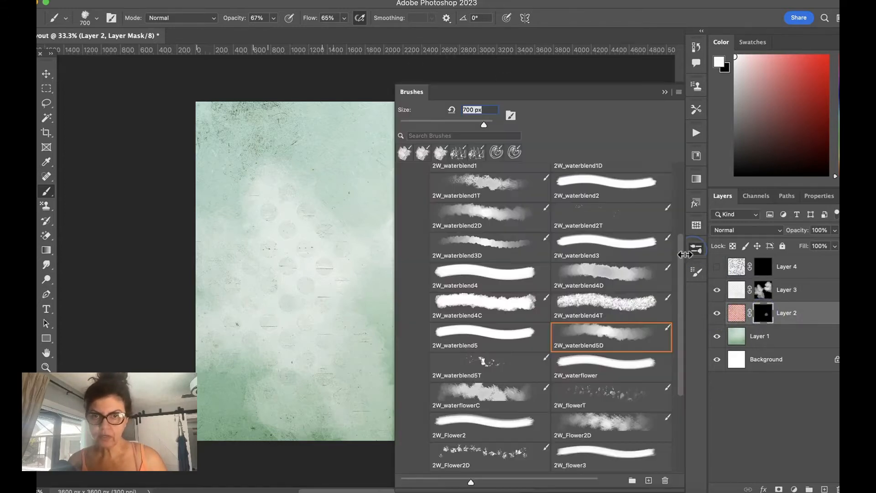
click(610, 281)
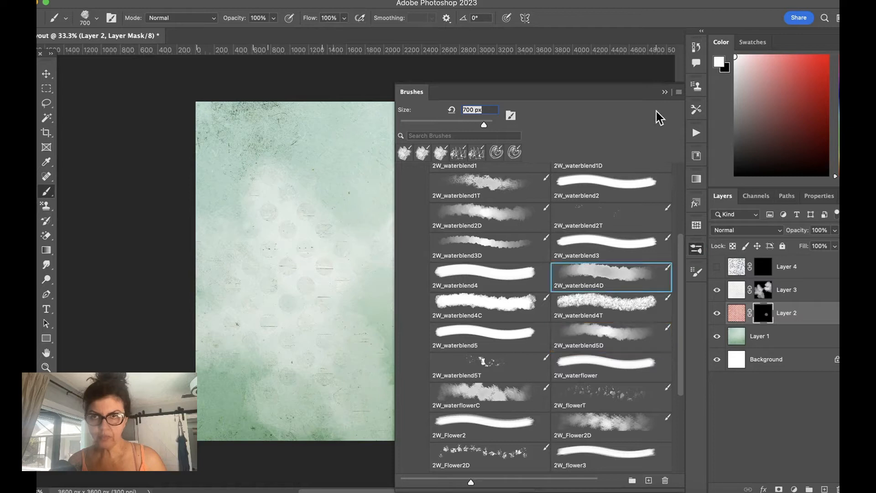
click(664, 92)
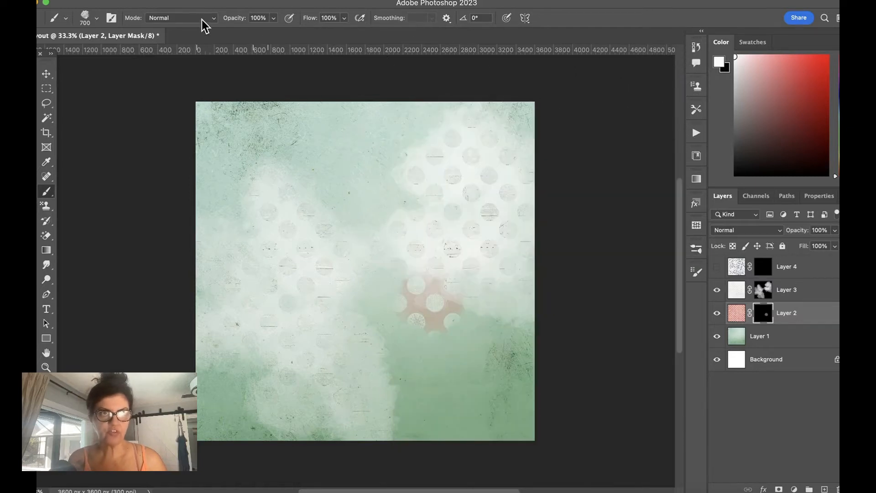
click(340, 246)
click(274, 20)
click(273, 21)
drag(267, 35, 265, 37)
mouse_move(260, 203)
mouse_down()
mouse_move(245, 164)
mouse_move(266, 111)
mouse_move(290, 190)
mouse_move(374, 336)
mouse_move(379, 415)
mouse_move(310, 381)
mouse_move(210, 382)
mouse_move(294, 344)
mouse_move(409, 343)
mouse_move(409, 327)
mouse_move(448, 319)
mouse_move(521, 339)
mouse_move(401, 274)
mouse_up()
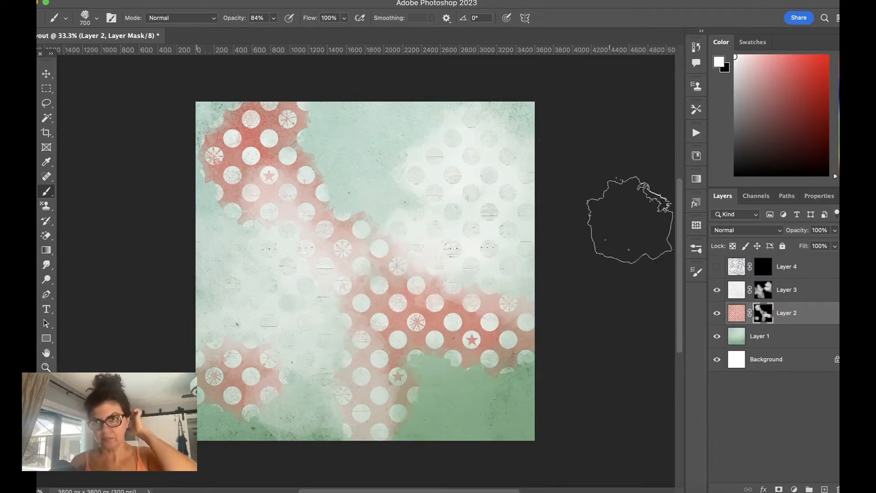
Show Layer 4 again, target its mask, and set both the brush flow and opacity to 75%.
click(717, 268)
click(763, 266)
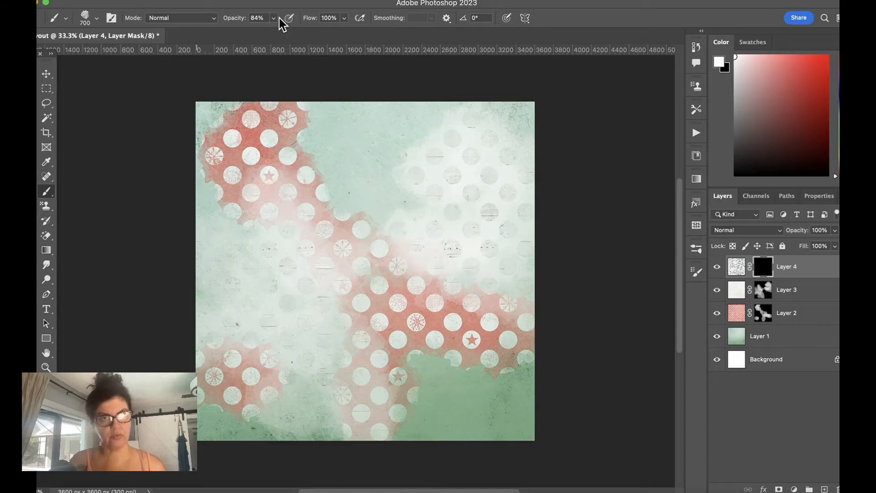
click(343, 18)
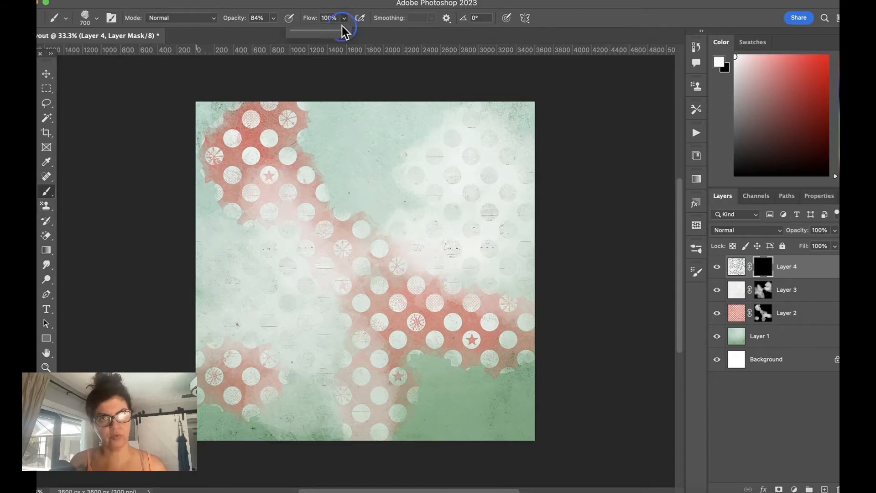
drag(342, 32, 330, 33)
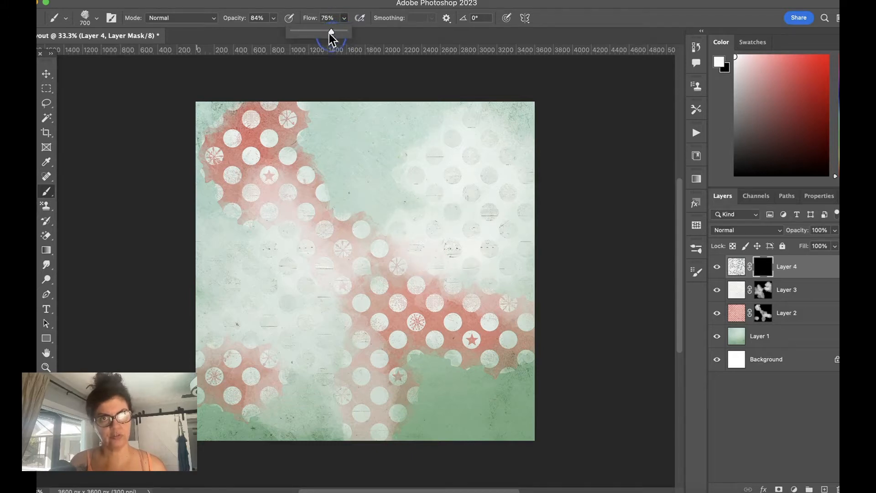
click(272, 21)
drag(274, 32, 270, 32)
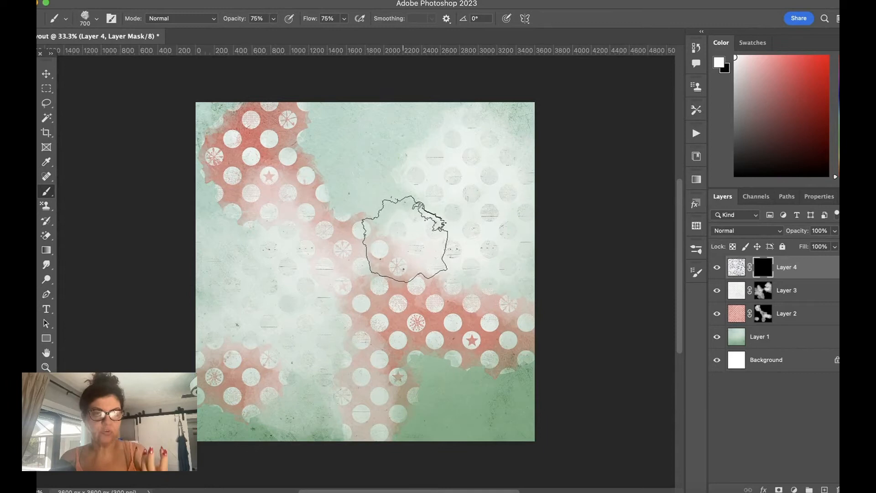
Paint white on Layer 4's mask to reveal snowflakes around the canvas centre, left of centre and along the lower part.
mouse_move(402, 233)
mouse_down()
mouse_move(405, 209)
mouse_move(393, 224)
mouse_move(403, 184)
mouse_up()
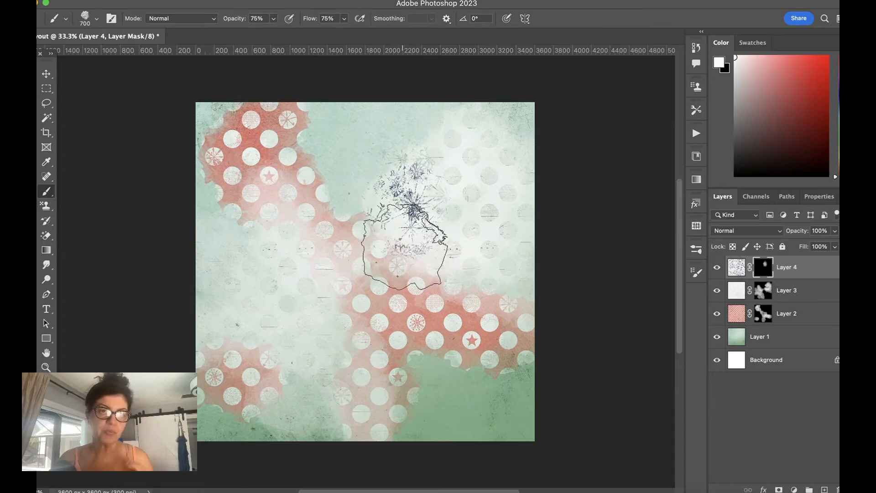
click(399, 263)
mouse_move(400, 263)
mouse_down()
mouse_move(393, 287)
mouse_move(401, 344)
mouse_up()
mouse_move(313, 323)
mouse_down()
mouse_move(312, 347)
mouse_move(295, 340)
mouse_move(285, 300)
mouse_move(270, 289)
mouse_move(261, 373)
mouse_move(251, 376)
mouse_move(282, 371)
mouse_move(312, 381)
mouse_move(327, 369)
mouse_move(376, 395)
mouse_move(390, 386)
mouse_move(384, 395)
mouse_move(390, 364)
mouse_move(395, 347)
mouse_up()
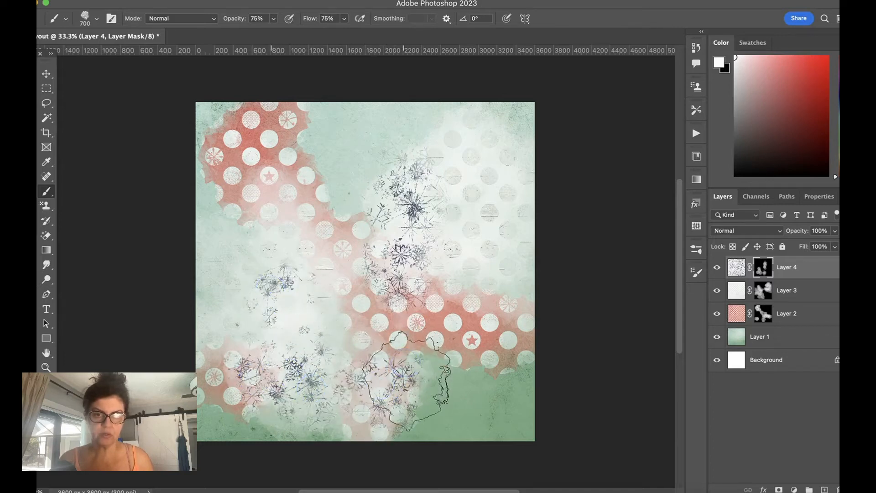
drag(356, 210, 343, 207)
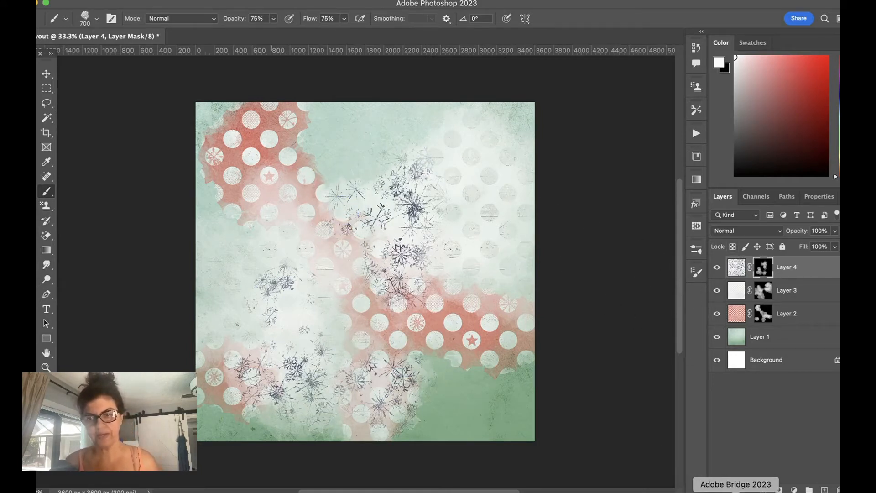
Open lgrieveson-festivus-banner.png through Adobe Bridge, activate the Move tool, and return to the layout document.
click(736, 491)
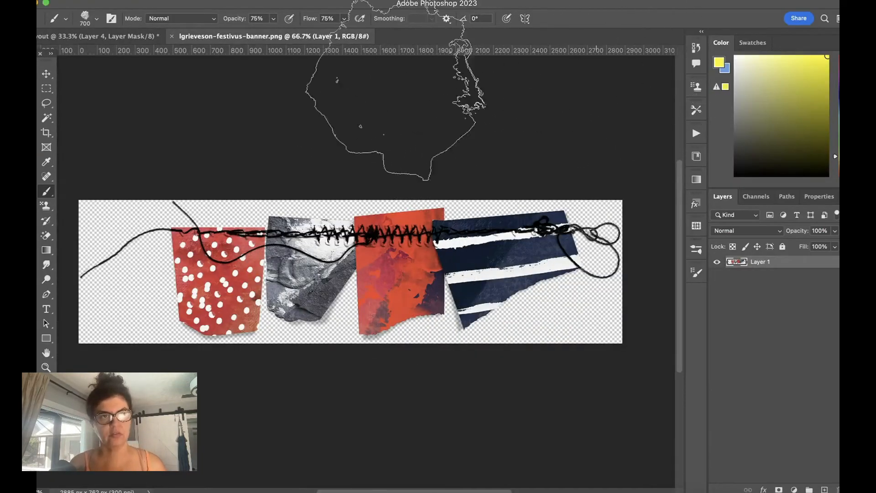
click(46, 73)
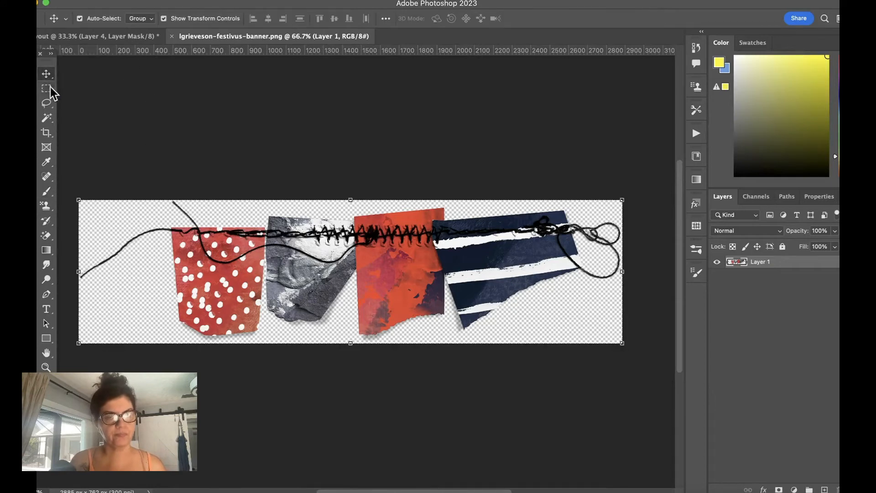
click(142, 43)
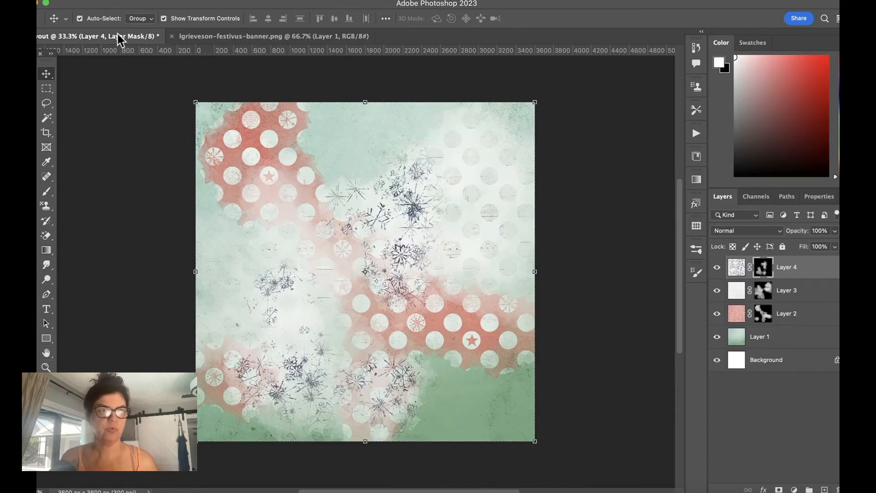
Open the puppy photo, convert its Background to a normal layer, and copy it into the layout above Layer 4.
click(102, 0)
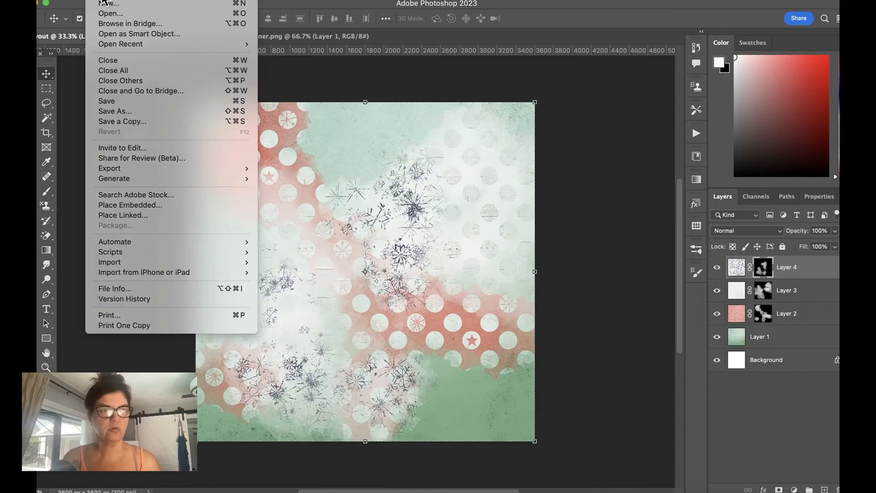
click(127, 14)
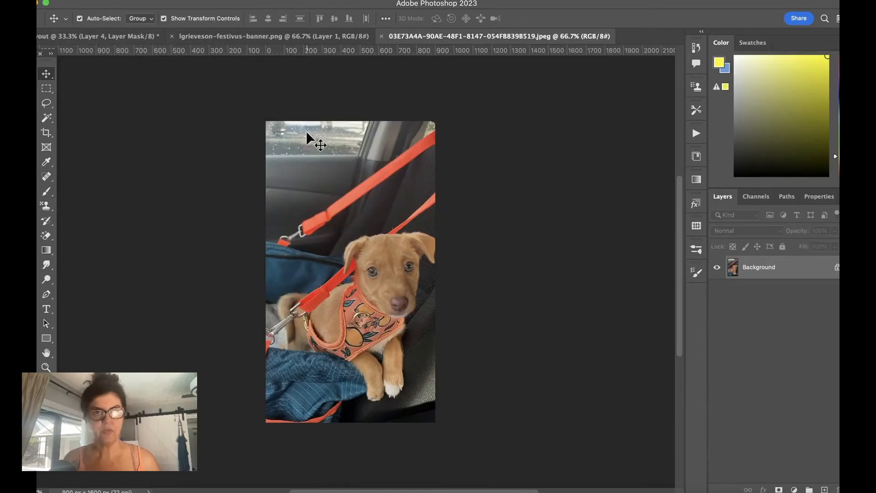
drag(289, 145, 255, 123)
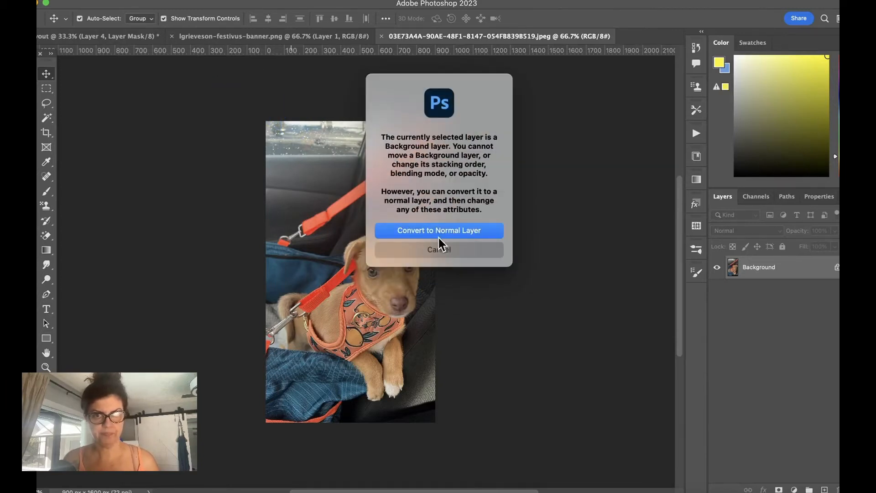
click(439, 236)
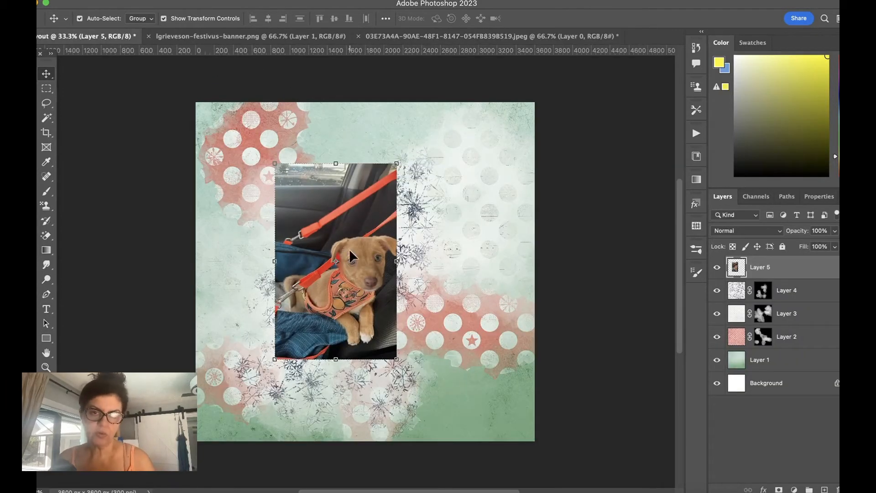
Enlarge the puppy photo on Layer 5 to about 118% width and 114% height and position it left of the canvas centre.
drag(395, 164, 419, 135)
drag(377, 227, 371, 240)
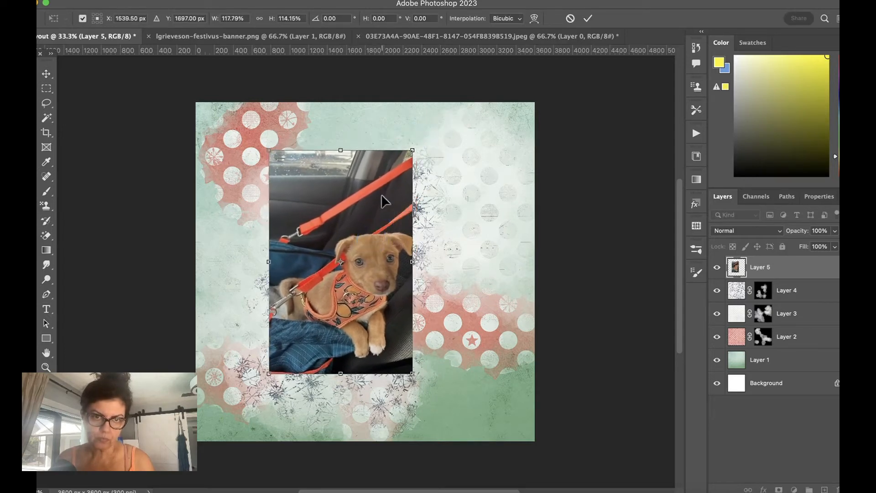
drag(360, 272, 371, 260)
key(super+equal)
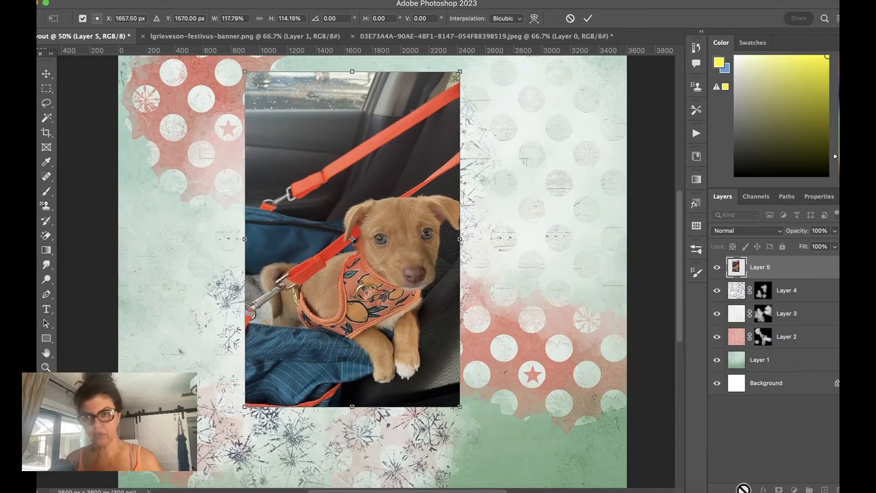
click(588, 19)
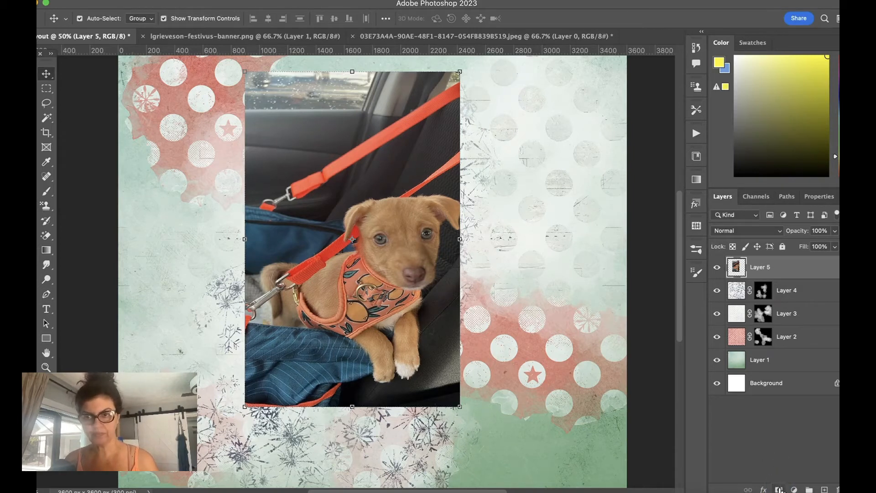
Add a hide-all mask to Layer 5, invert it to white, and make black the foreground colour.
alt+click(780, 489)
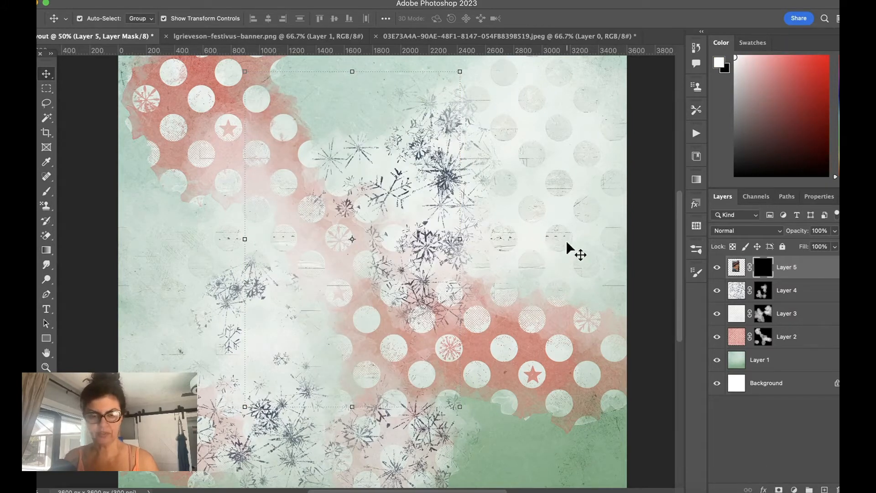
key(super+i)
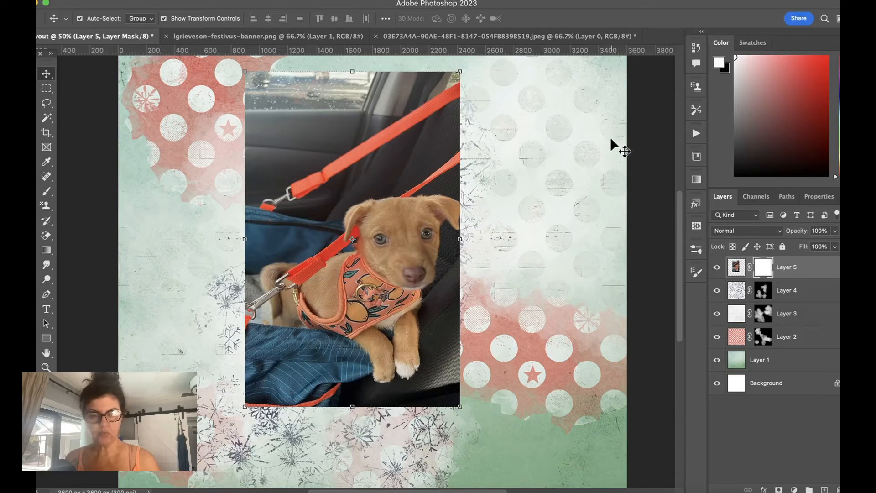
key(x)
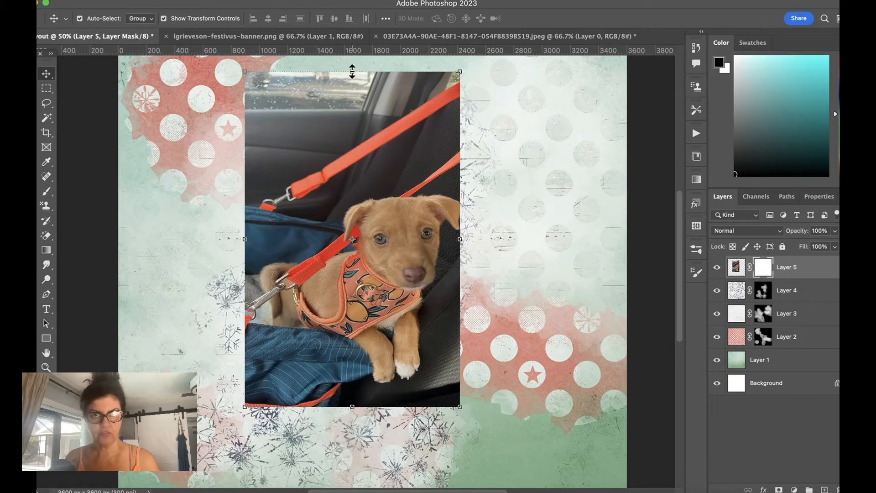
Choose the 2W_waterblend1T brush at 500 px and paint black on Layer 5's mask over the photo's upper-left area and bottom edge.
click(697, 249)
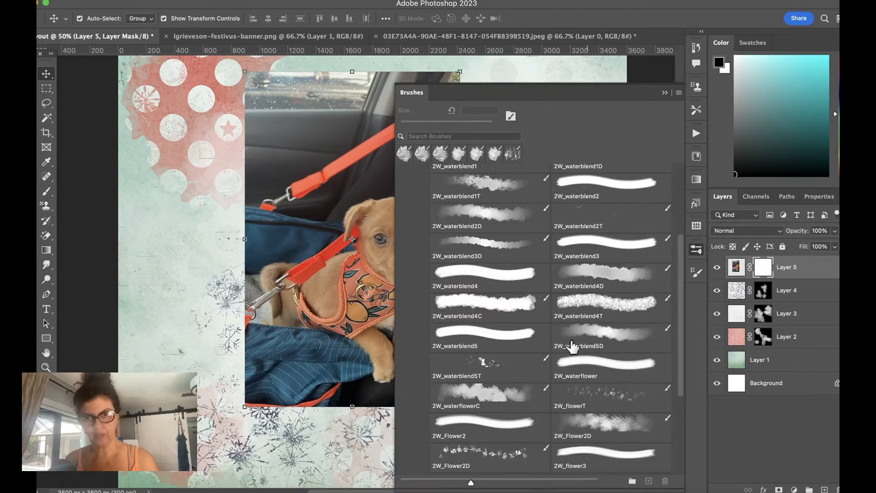
drag(684, 243, 679, 226)
click(494, 216)
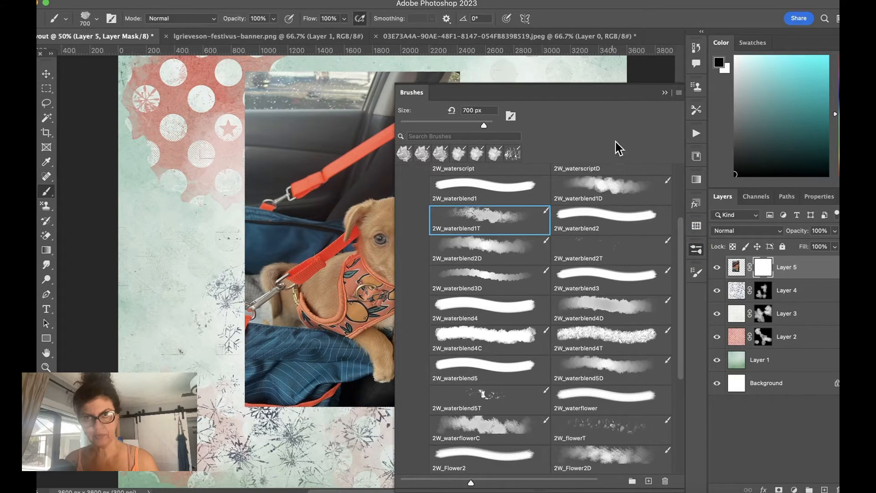
click(664, 91)
key(bracketleft)
key(bracketleft)
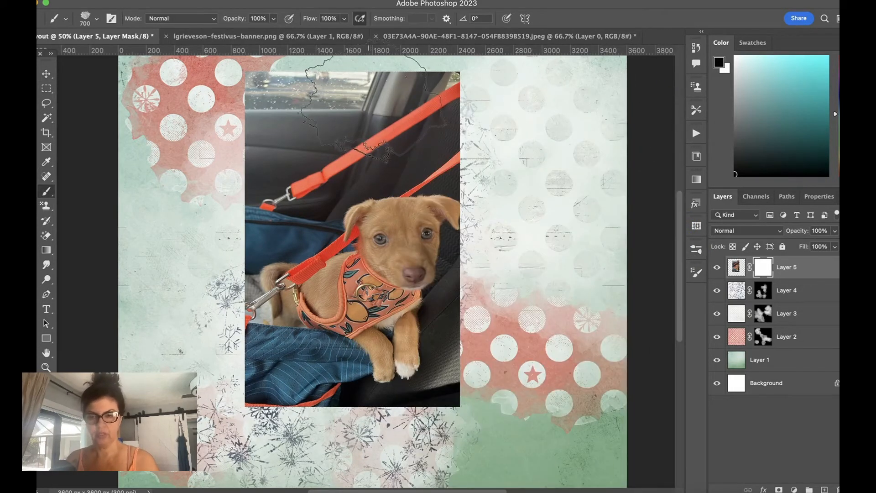
mouse_move(261, 81)
mouse_down()
mouse_move(250, 77)
mouse_move(249, 62)
mouse_move(362, 65)
mouse_move(461, 83)
mouse_move(438, 151)
mouse_move(292, 132)
mouse_move(235, 204)
mouse_move(247, 392)
mouse_move(325, 434)
mouse_move(359, 429)
mouse_move(264, 413)
mouse_move(361, 411)
mouse_up()
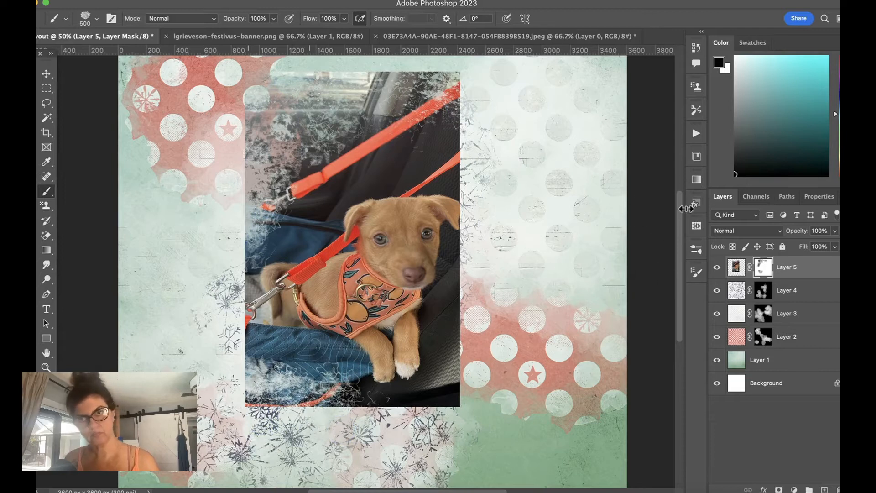
Switch to another waterblend brush at 300 px and paint away the photo's bottom edge and lower-right corner on Layer 5's mask.
click(697, 251)
click(577, 346)
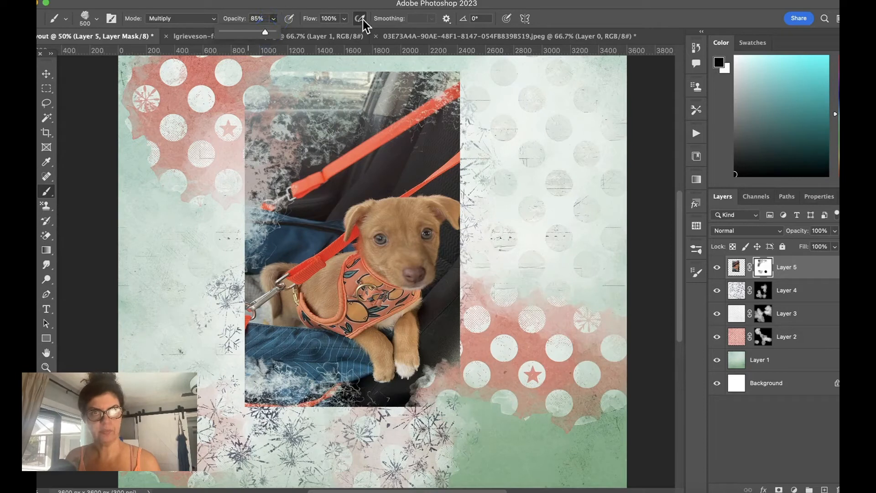
key(bracketleft)
key(bracketleft)
mouse_move(237, 365)
mouse_down()
mouse_move(257, 376)
mouse_move(260, 413)
mouse_move(288, 397)
mouse_move(331, 416)
mouse_move(371, 414)
mouse_move(318, 416)
mouse_move(335, 407)
mouse_move(445, 413)
mouse_move(424, 413)
mouse_move(476, 348)
mouse_move(474, 331)
mouse_move(475, 352)
mouse_move(477, 283)
mouse_move(473, 306)
mouse_up()
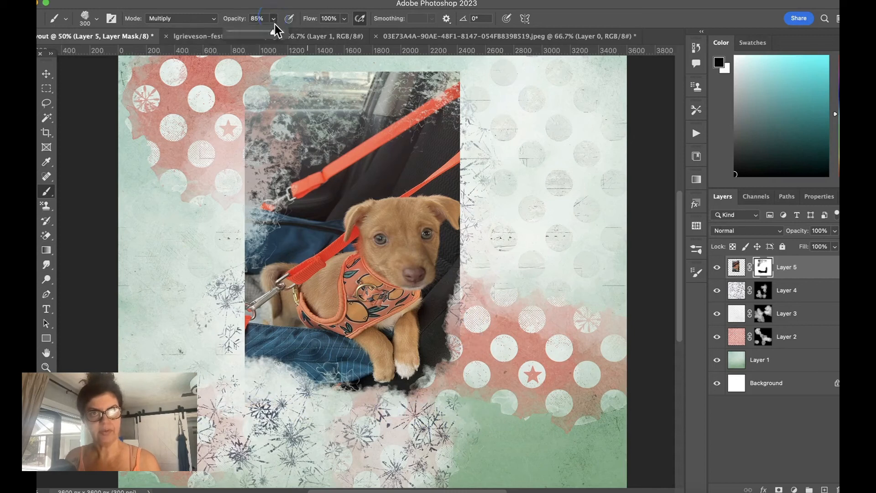
Set the brush opacity to 100% and mask out the photo's straight right, left and top edges with irregular strokes.
mouse_move(456, 98)
mouse_down()
mouse_move(484, 192)
mouse_move(412, 112)
mouse_up()
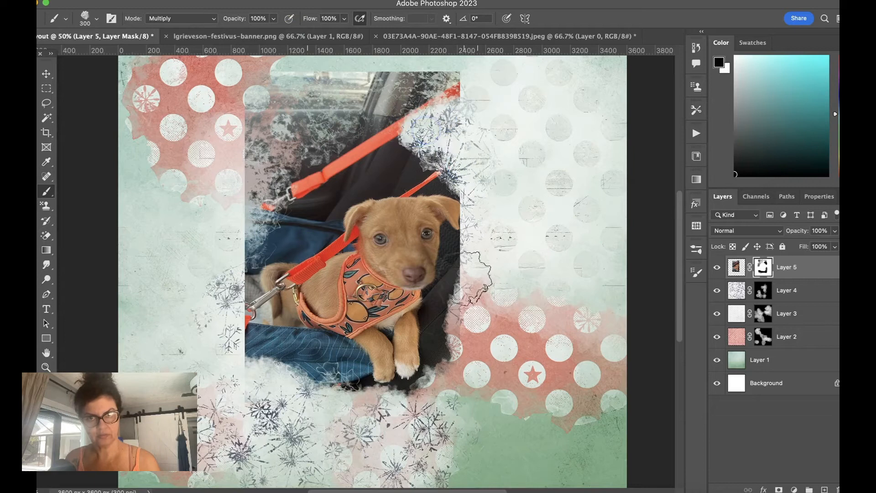
mouse_move(471, 245)
mouse_down()
mouse_move(477, 202)
mouse_move(487, 270)
mouse_move(473, 278)
mouse_move(473, 329)
mouse_up()
mouse_move(263, 158)
mouse_down()
mouse_move(259, 65)
mouse_move(374, 87)
mouse_up()
mouse_move(252, 213)
mouse_down()
mouse_move(230, 273)
mouse_move(243, 348)
mouse_move(237, 262)
mouse_up()
mouse_move(396, 53)
mouse_down()
mouse_move(456, 82)
mouse_move(426, 78)
mouse_move(477, 109)
mouse_up()
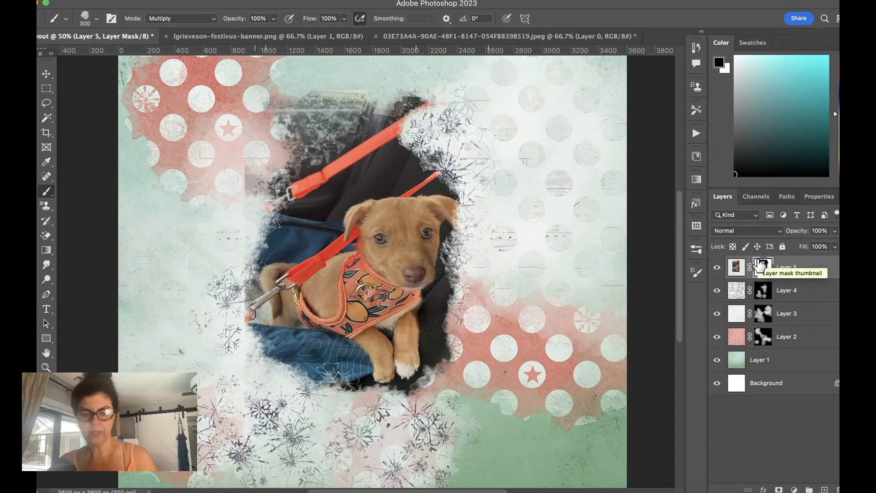
Duplicate Layer 5 and set the copy's blend mode to Soft Light.
key(super+j)
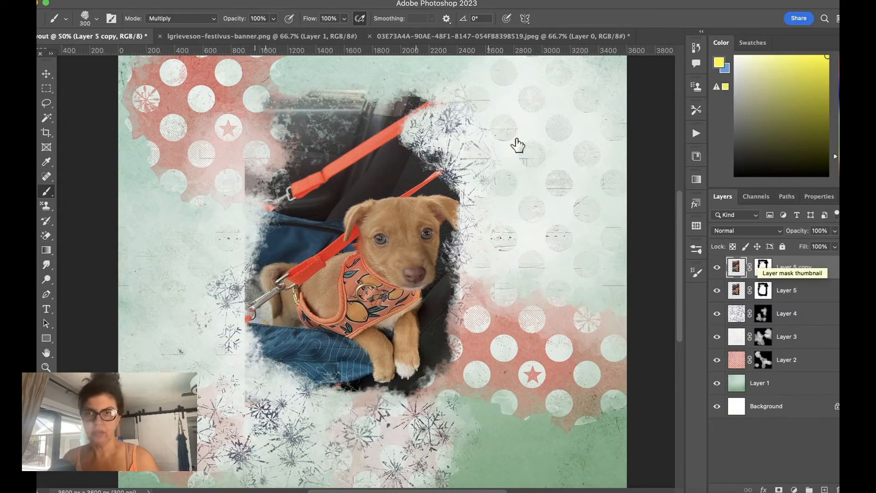
click(737, 233)
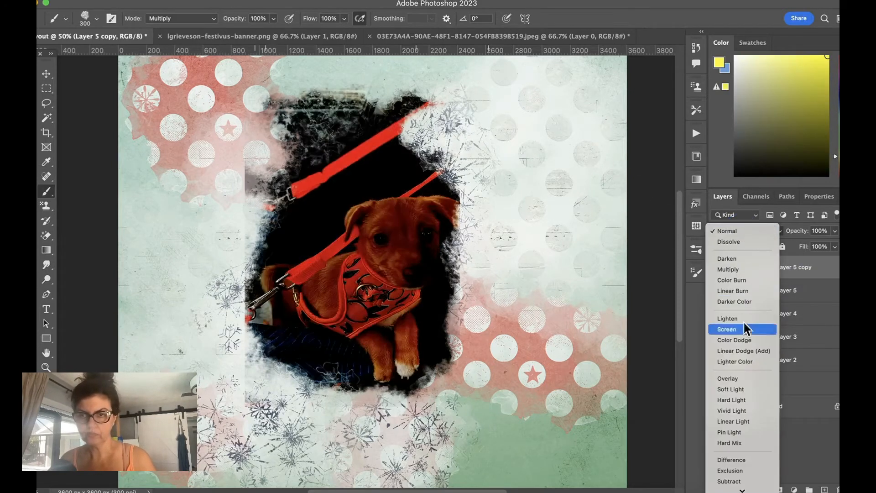
click(740, 391)
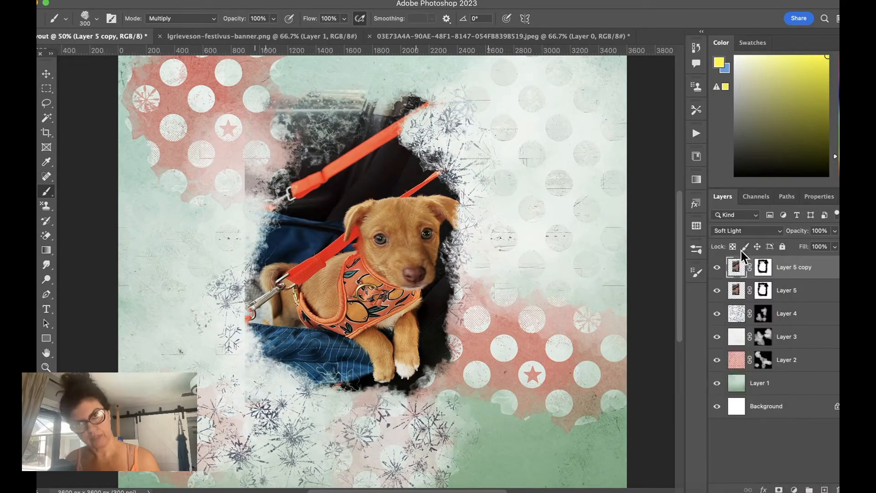
Brush yellow over the car window on Layer 5 copy, then paint black on its mask over the background around the puppy.
mouse_move(351, 126)
mouse_down()
mouse_move(346, 142)
mouse_move(376, 145)
mouse_up()
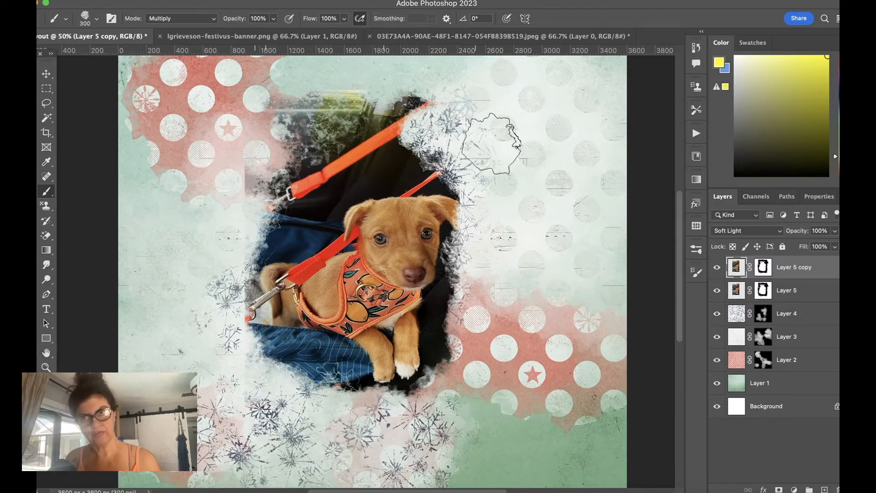
click(763, 268)
mouse_move(328, 169)
mouse_down()
mouse_move(357, 124)
mouse_move(396, 130)
mouse_move(417, 104)
mouse_move(407, 130)
mouse_up()
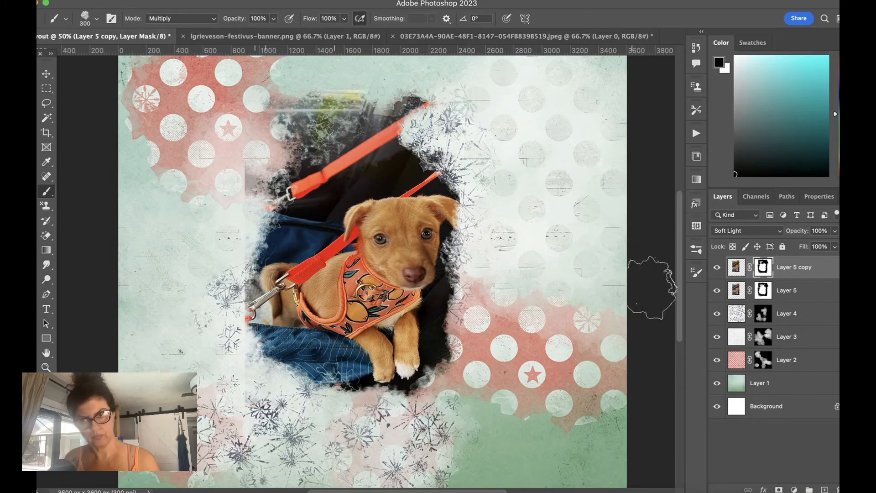
click(717, 291)
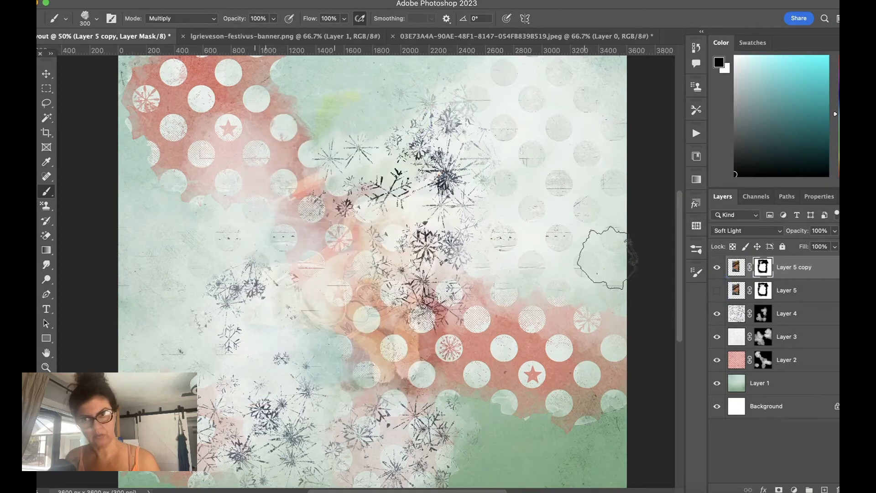
click(717, 292)
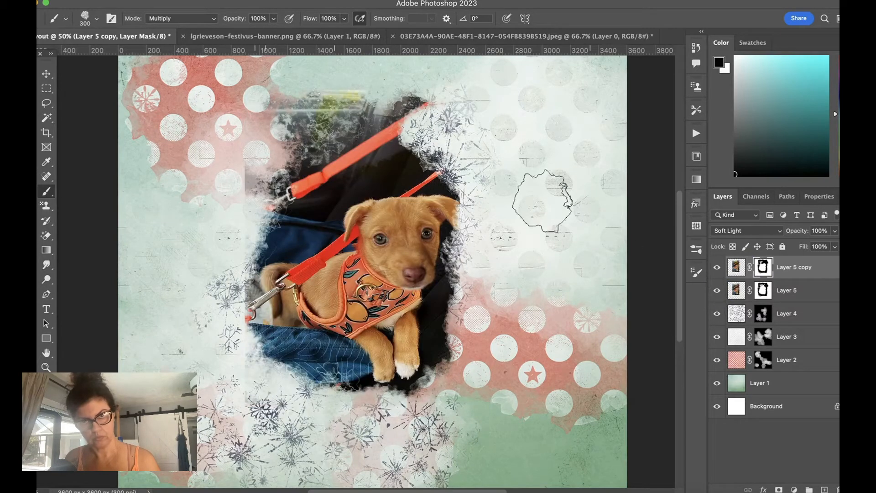
mouse_move(396, 130)
mouse_down()
mouse_move(298, 184)
mouse_move(274, 236)
mouse_move(334, 170)
mouse_move(314, 183)
mouse_move(328, 149)
mouse_move(271, 220)
mouse_move(310, 369)
mouse_move(282, 367)
mouse_move(270, 356)
mouse_move(311, 364)
mouse_move(348, 395)
mouse_move(442, 345)
mouse_up()
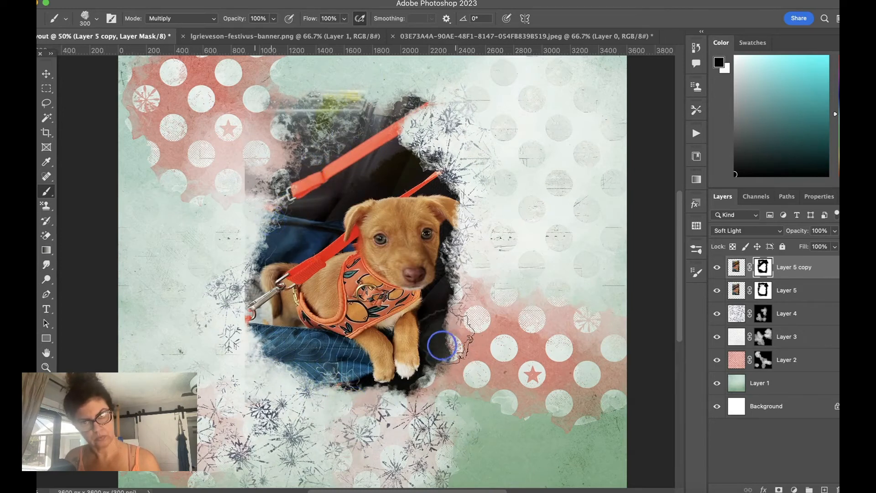
Target Layer 5's mask, pick another brush with 65% flow and 74% opacity, and partly fade the background by the leash and seat.
click(763, 292)
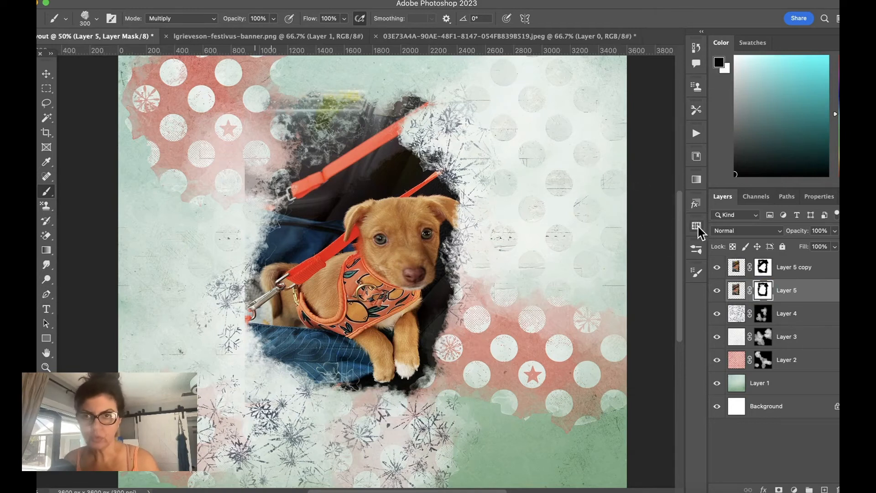
click(695, 253)
click(612, 372)
click(665, 94)
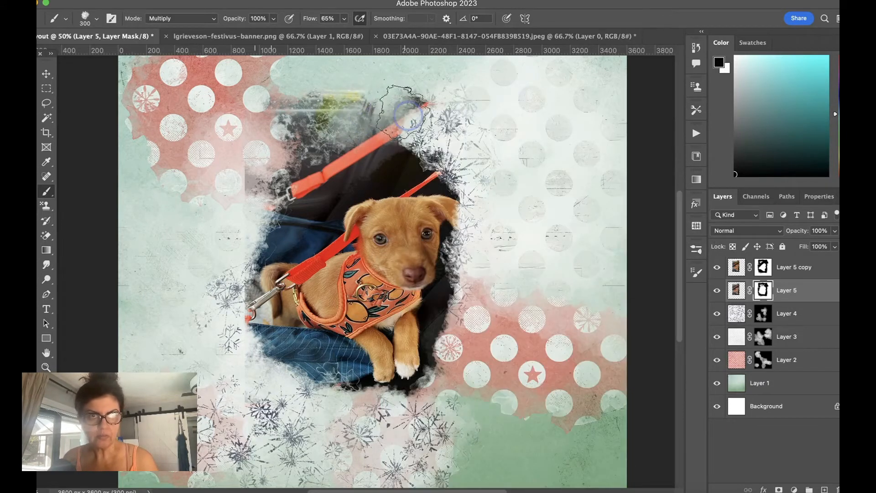
drag(258, 34, 259, 34)
mouse_move(264, 224)
mouse_down()
mouse_move(295, 215)
mouse_move(283, 223)
mouse_up()
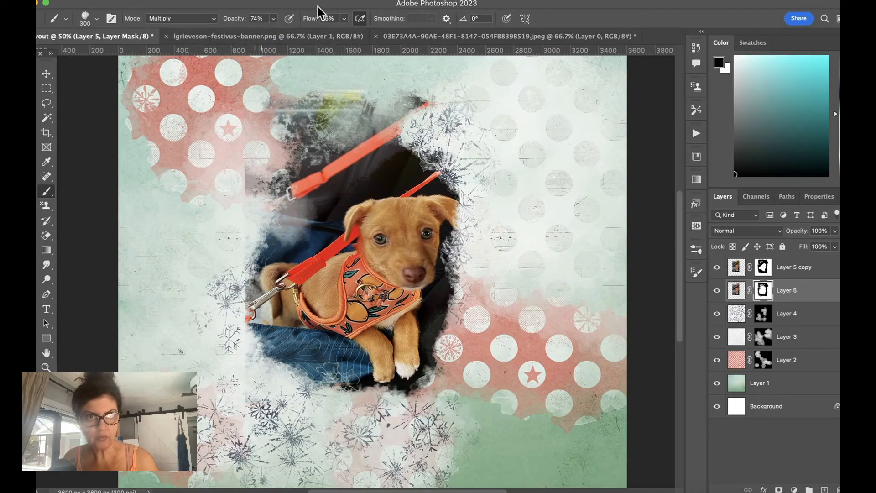
Lower the brush opacity to 56% and fade the car interior, loose leash and jeans around the puppy on Layer 5's mask.
click(274, 19)
drag(272, 33, 263, 33)
mouse_move(332, 153)
mouse_down()
mouse_move(275, 206)
mouse_move(341, 142)
mouse_move(296, 178)
mouse_move(308, 169)
mouse_move(298, 188)
mouse_move(387, 129)
mouse_move(383, 154)
mouse_move(298, 223)
mouse_move(311, 222)
mouse_move(253, 249)
mouse_up()
Set brush opacity and flow to 100% and mask out the photo remnants along the top and below the jeans.
click(274, 19)
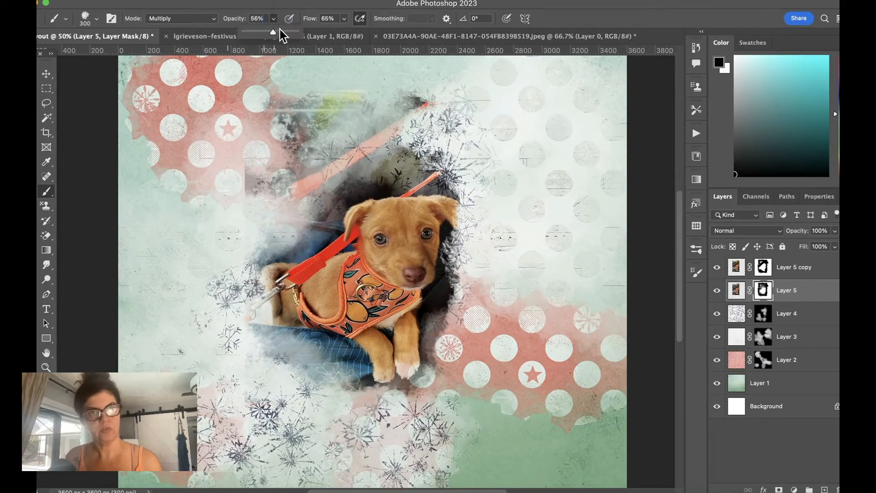
click(343, 20)
mouse_move(280, 111)
mouse_down()
mouse_move(283, 87)
mouse_move(366, 95)
mouse_move(432, 81)
mouse_move(246, 168)
mouse_move(313, 137)
mouse_move(354, 78)
mouse_move(414, 106)
mouse_move(332, 108)
mouse_move(451, 84)
mouse_up()
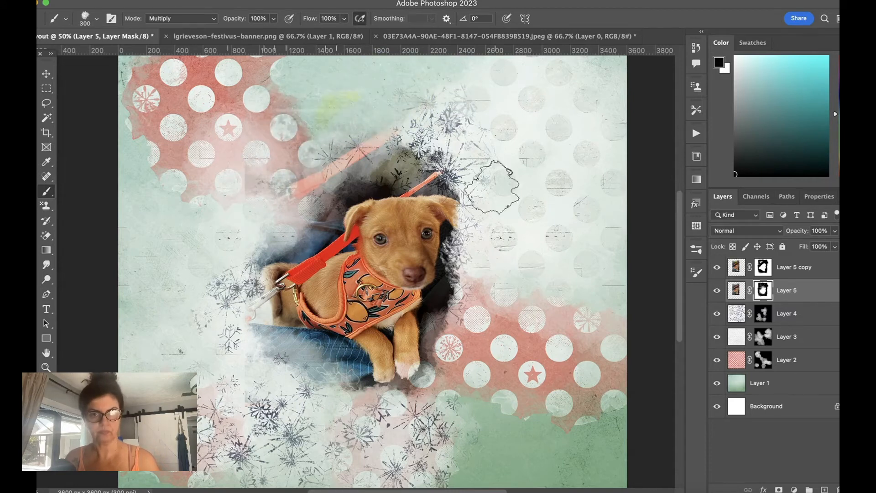
mouse_move(315, 376)
mouse_down()
mouse_move(283, 348)
mouse_move(250, 352)
mouse_move(329, 409)
mouse_up()
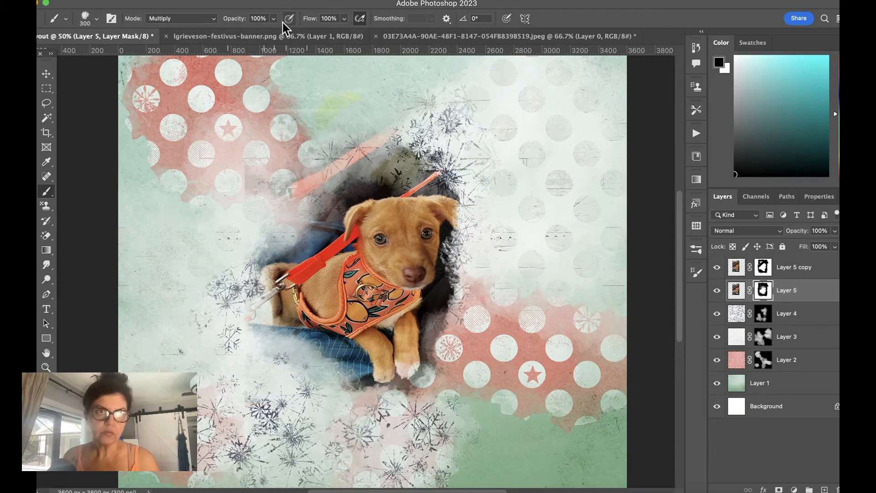
Set the brush opacity to 48% and soften the dark background beside and above the puppy and the leash on Layer 5's mask.
drag(270, 31, 246, 37)
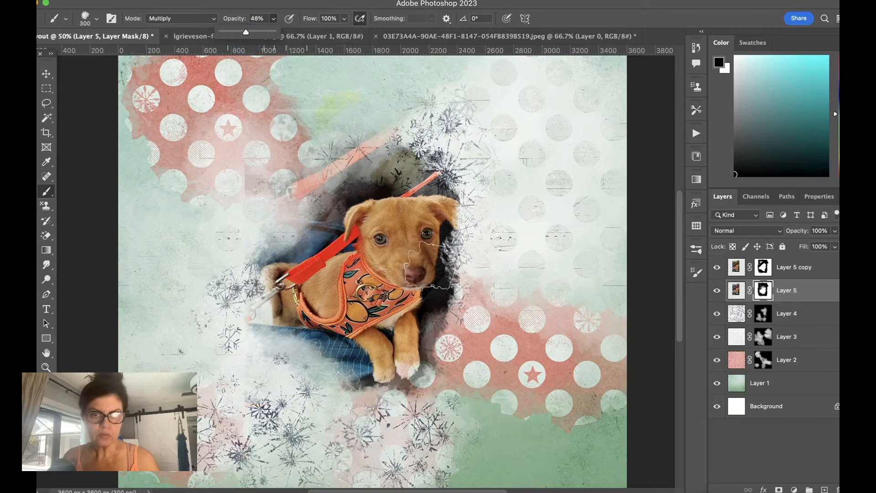
mouse_move(443, 308)
mouse_down()
mouse_move(444, 336)
mouse_move(461, 308)
mouse_move(453, 293)
mouse_move(470, 278)
mouse_move(435, 162)
mouse_move(449, 159)
mouse_move(333, 186)
mouse_move(293, 240)
mouse_move(242, 263)
mouse_move(285, 359)
mouse_move(295, 353)
mouse_move(266, 359)
mouse_move(248, 335)
mouse_move(261, 324)
mouse_move(361, 398)
mouse_move(350, 379)
mouse_move(400, 399)
mouse_move(429, 379)
mouse_move(465, 284)
mouse_move(413, 160)
mouse_move(397, 147)
mouse_up()
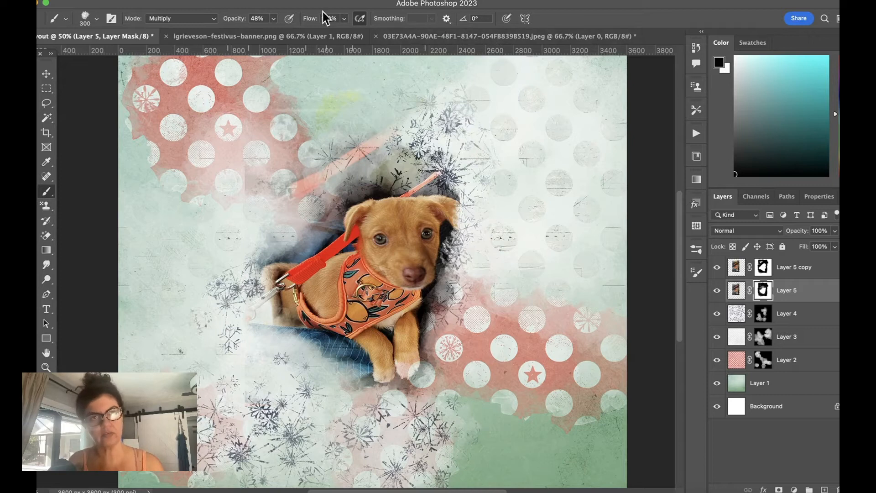
mouse_move(268, 227)
mouse_down()
mouse_move(303, 235)
mouse_move(315, 184)
mouse_move(374, 166)
mouse_move(406, 131)
mouse_up()
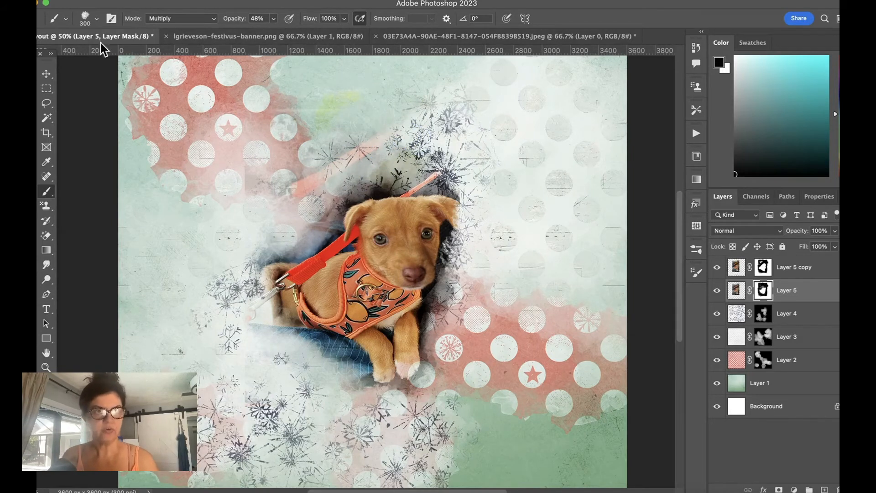
Group Layer 5 with Layer 5 copy and move the group slightly left and down with the Move tool.
click(783, 272)
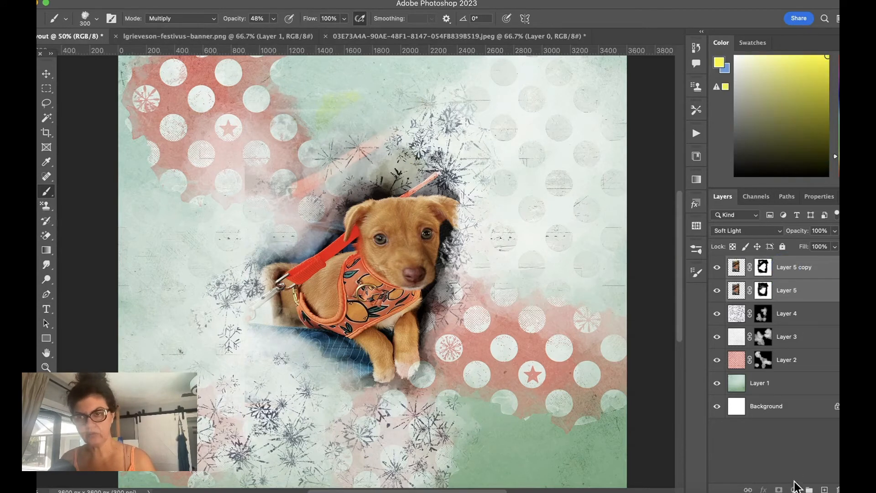
click(809, 488)
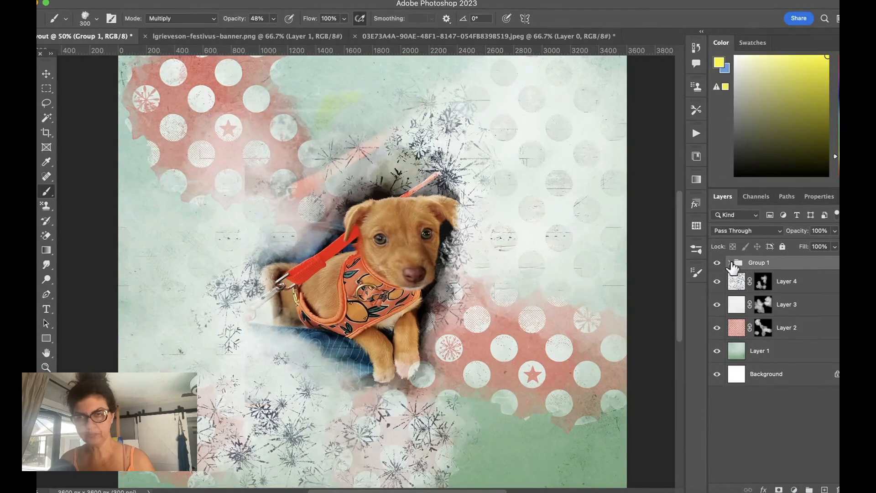
click(47, 74)
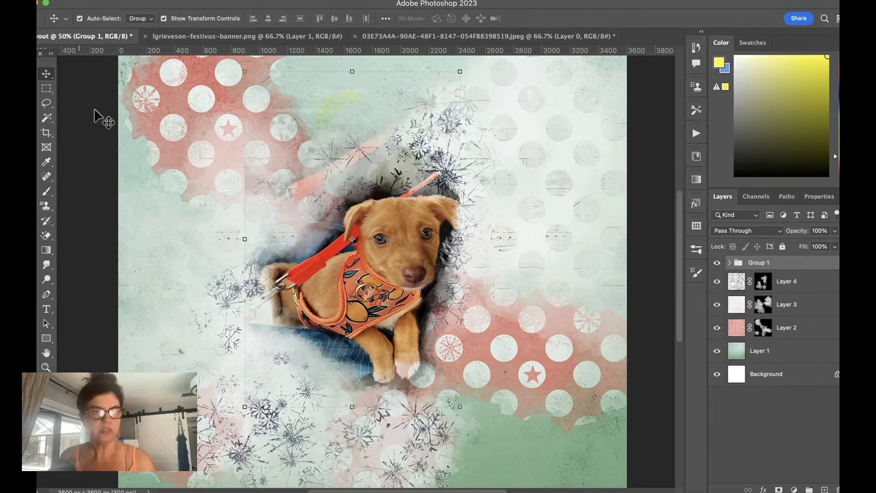
drag(362, 268, 339, 277)
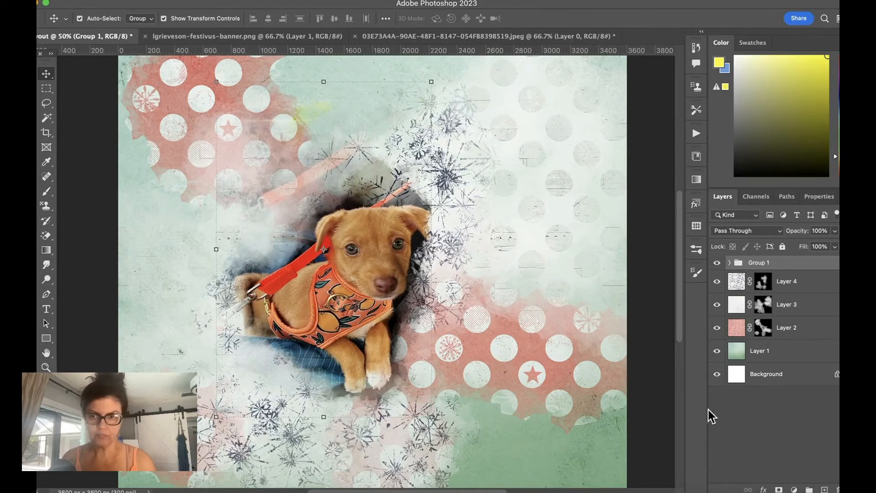
Add a mask to Group 1 and fade the photo remnants above and beside the puppy with the 300 px 2W_waterblend4C brush.
click(780, 489)
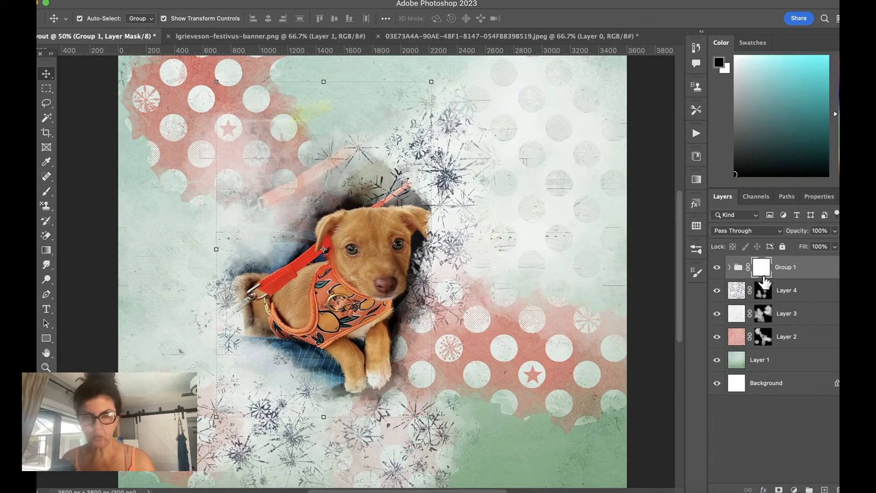
click(696, 248)
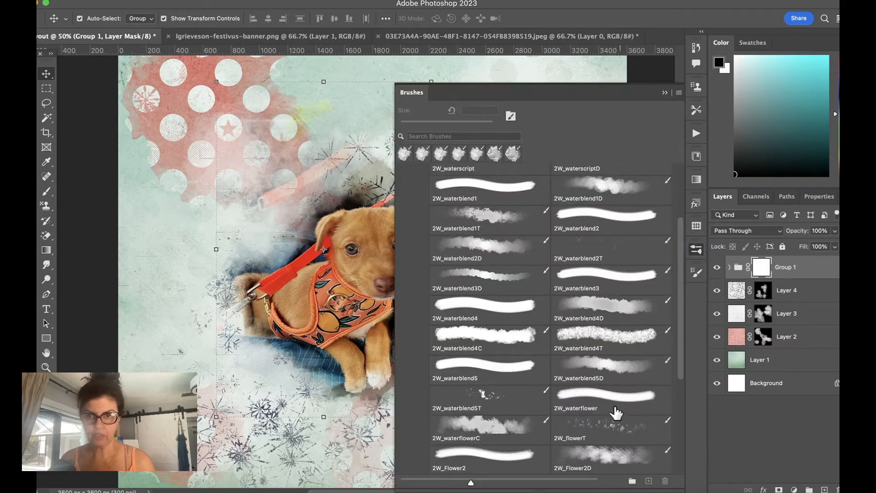
click(495, 342)
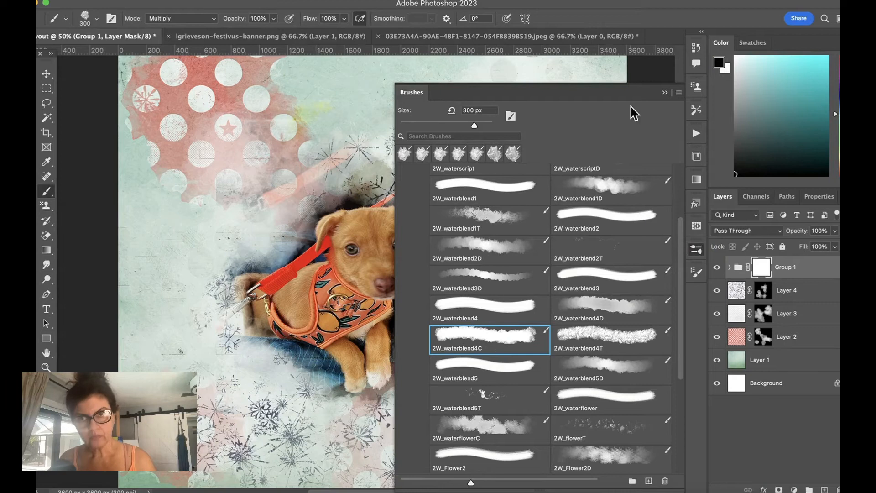
click(664, 94)
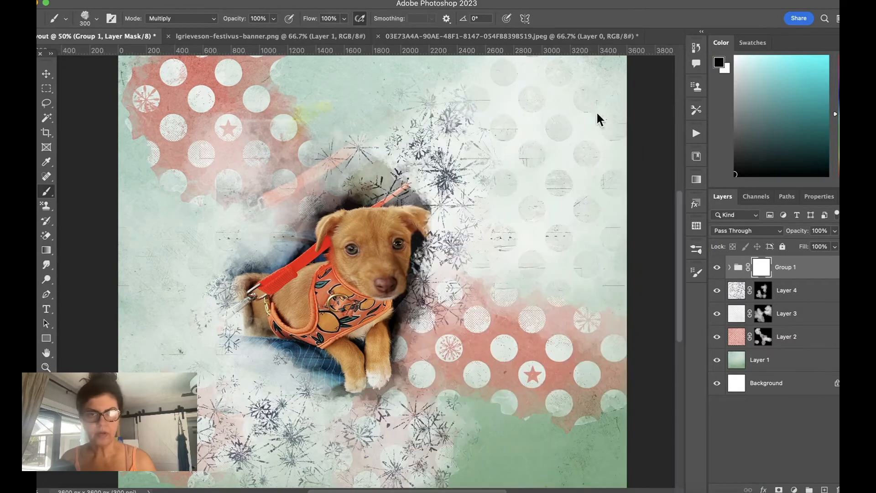
mouse_move(263, 164)
mouse_down()
mouse_move(245, 147)
mouse_move(216, 153)
mouse_move(216, 204)
mouse_move(228, 149)
mouse_move(285, 108)
mouse_move(396, 88)
mouse_move(260, 191)
mouse_up()
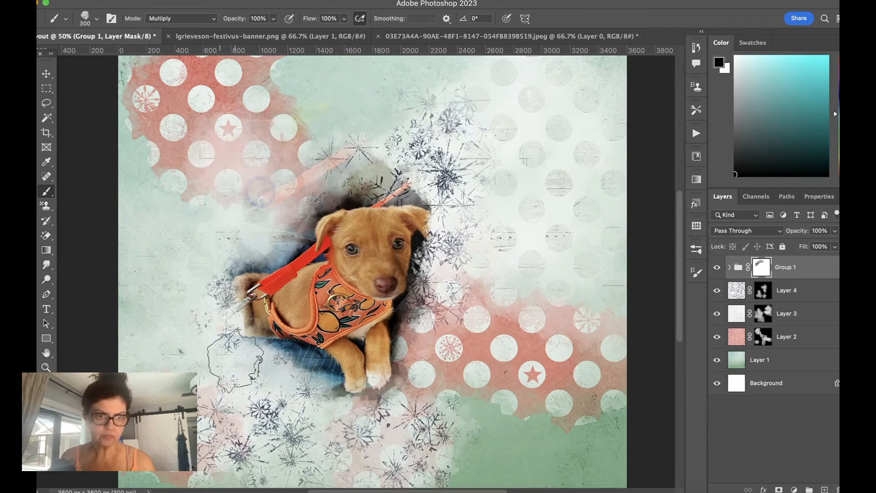
Move Group 1 slightly left and down with the Move tool.
click(46, 75)
drag(328, 214, 323, 221)
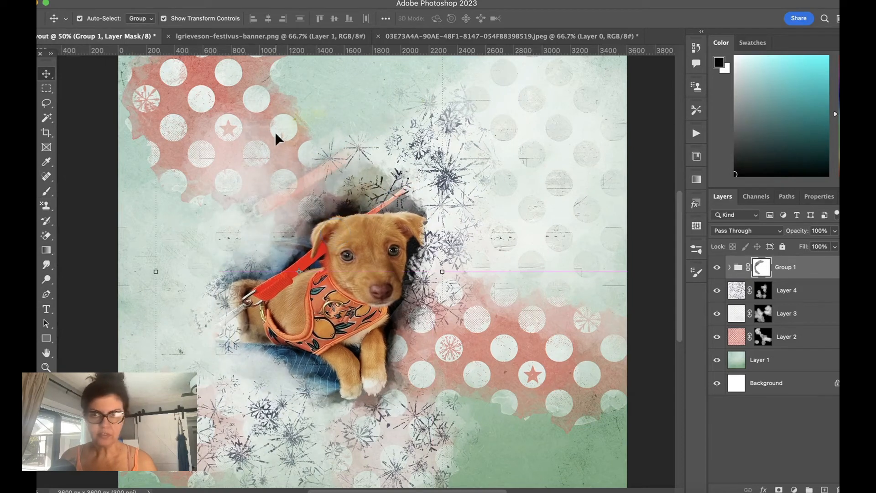
click(762, 273)
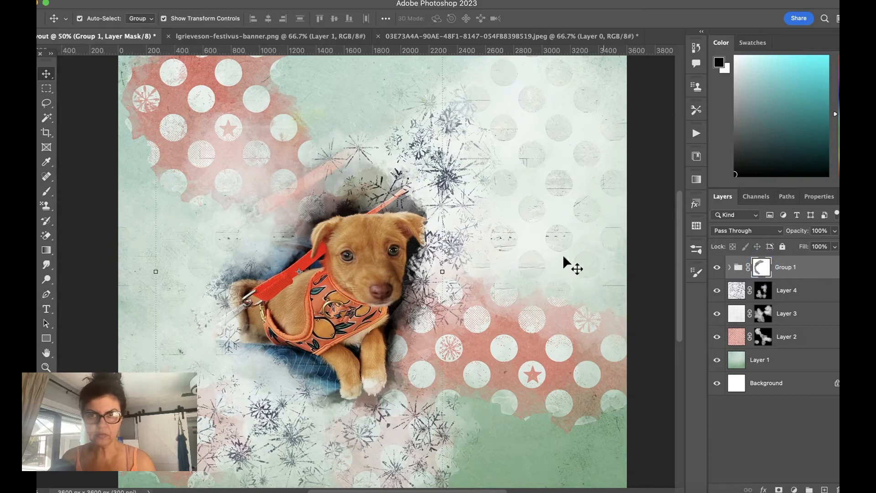
mouse_move(322, 162)
mouse_down()
mouse_move(248, 149)
mouse_move(284, 138)
mouse_move(320, 170)
mouse_up()
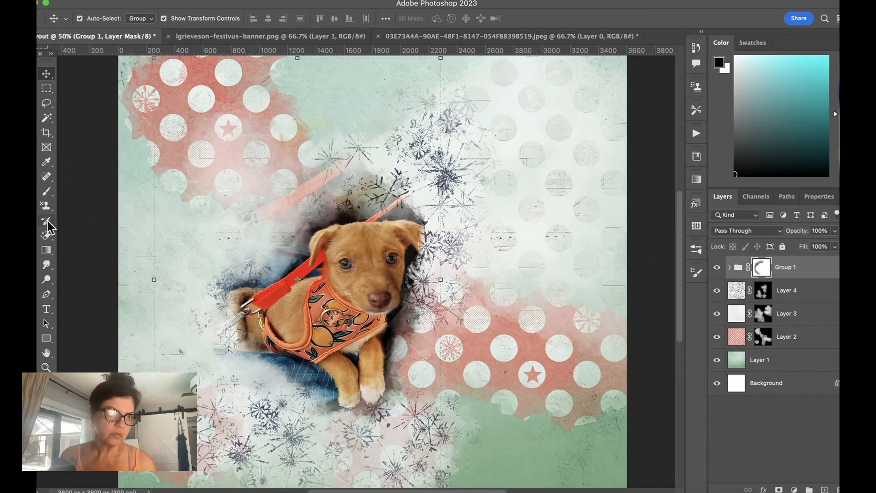
click(46, 191)
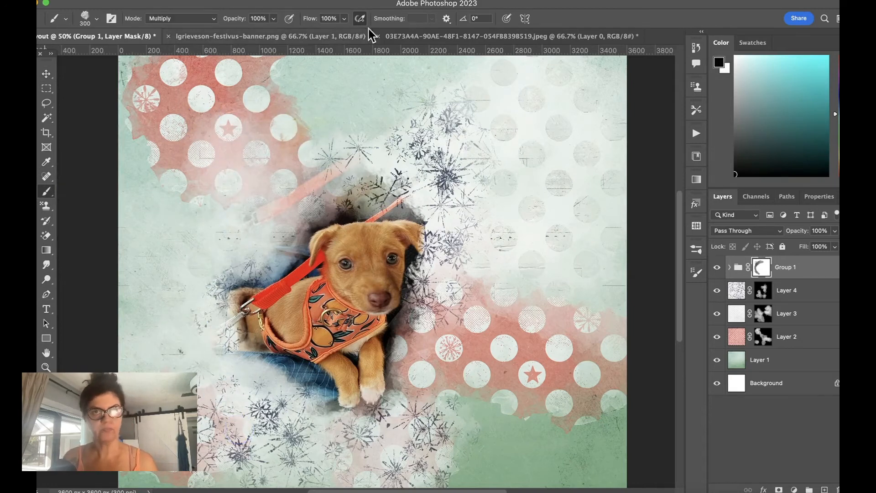
click(46, 75)
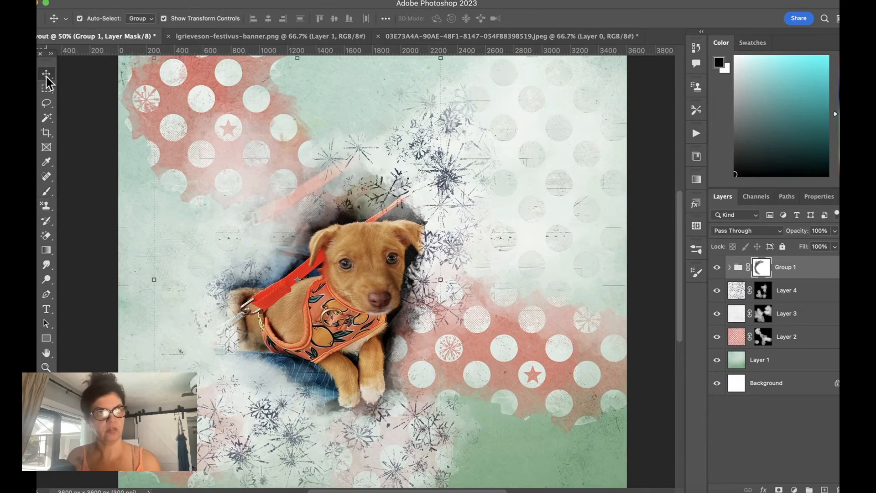
Bring the Festivus banner into the layout, scale it to about 70% width and 58.5% height, and place it across the puppy's front paws.
key(super+minus)
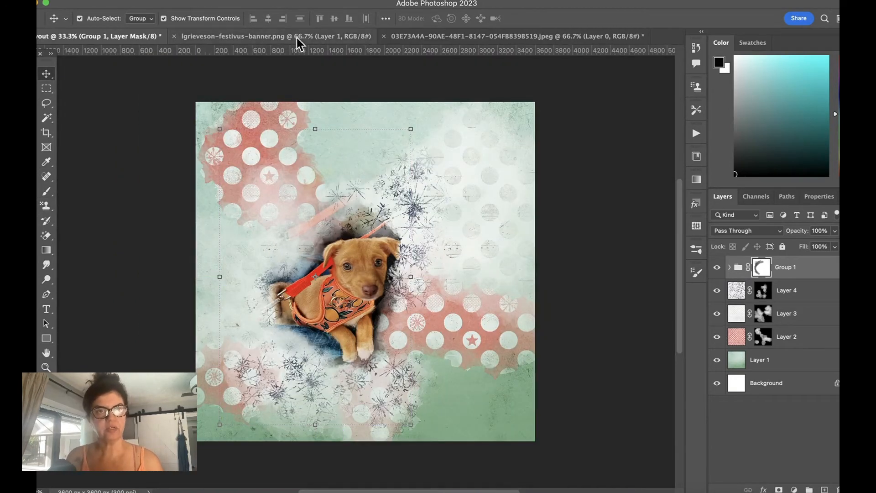
click(280, 36)
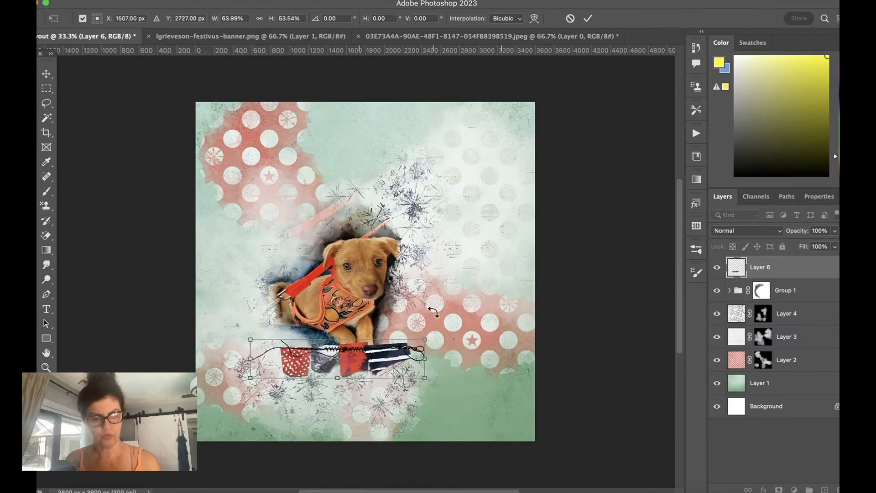
mouse_move(424, 338)
mouse_down()
mouse_move(439, 301)
mouse_move(416, 345)
mouse_move(434, 319)
mouse_move(440, 336)
mouse_up()
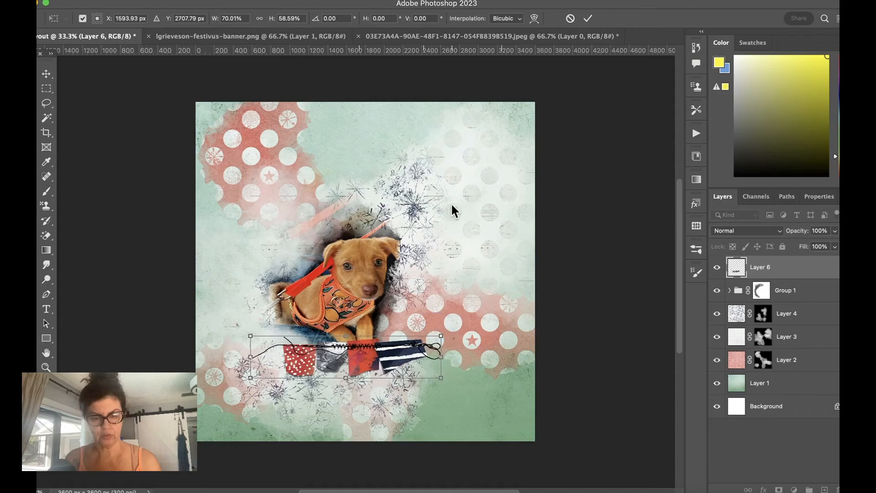
key(super+equal)
mouse_move(679, 256)
mouse_down()
mouse_move(678, 290)
mouse_move(678, 264)
mouse_move(677, 271)
mouse_up()
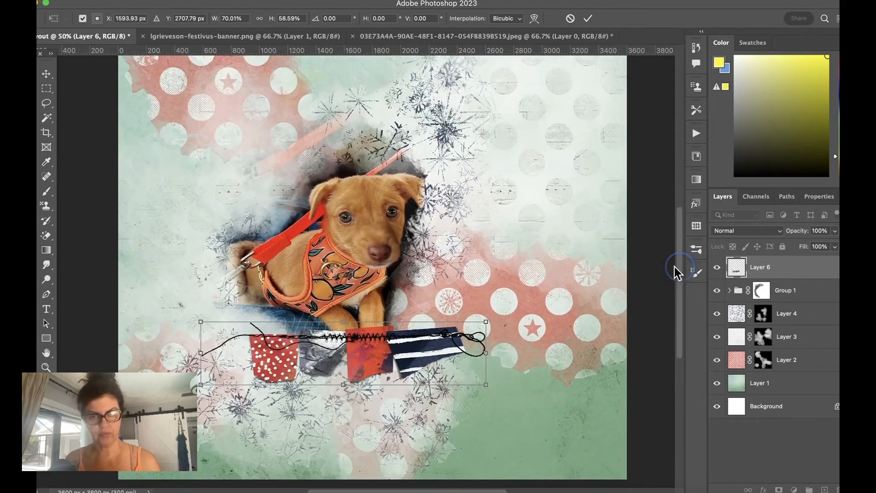
drag(413, 349, 414, 338)
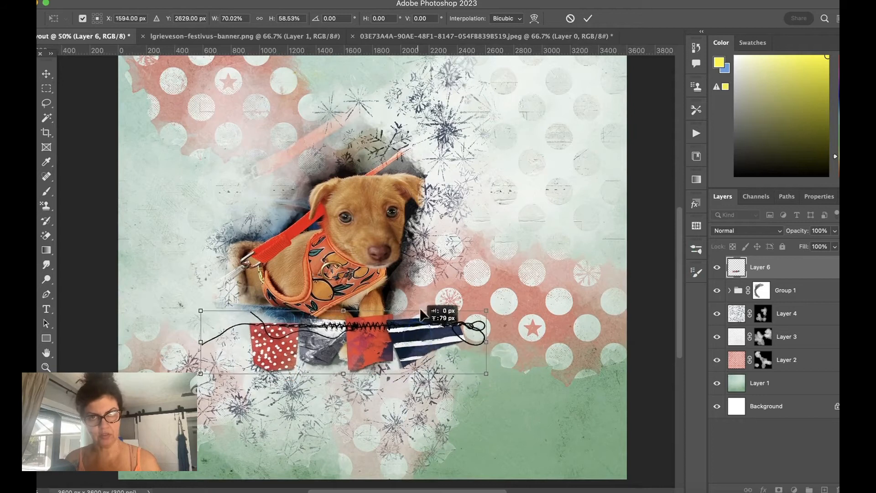
click(588, 19)
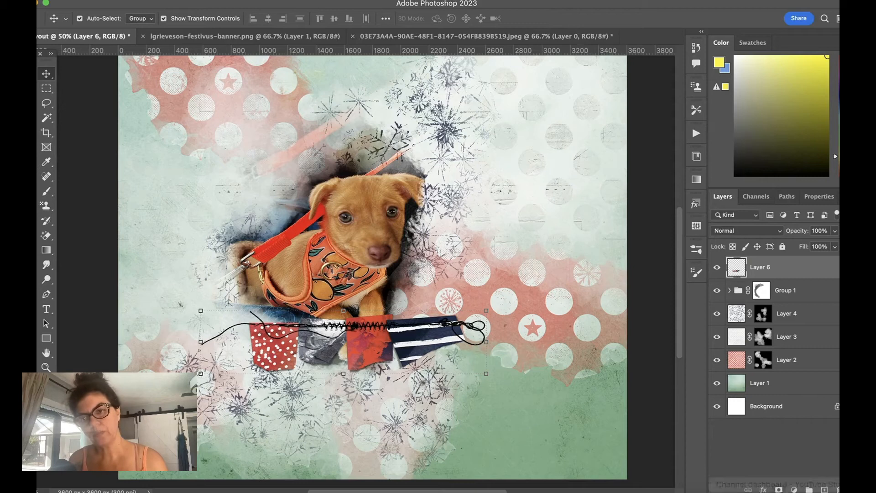
Add a layer mask to the banner on Layer 6 and choose the Soft Round brush from General Brushes.
click(779, 489)
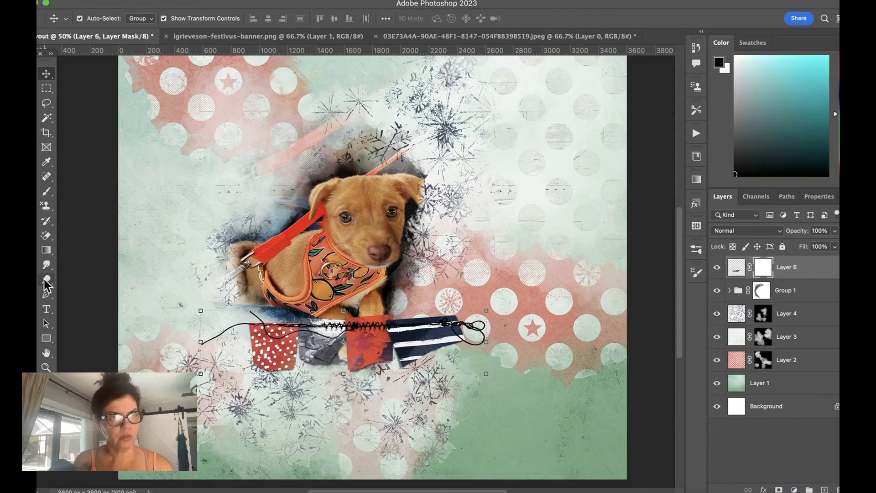
click(49, 193)
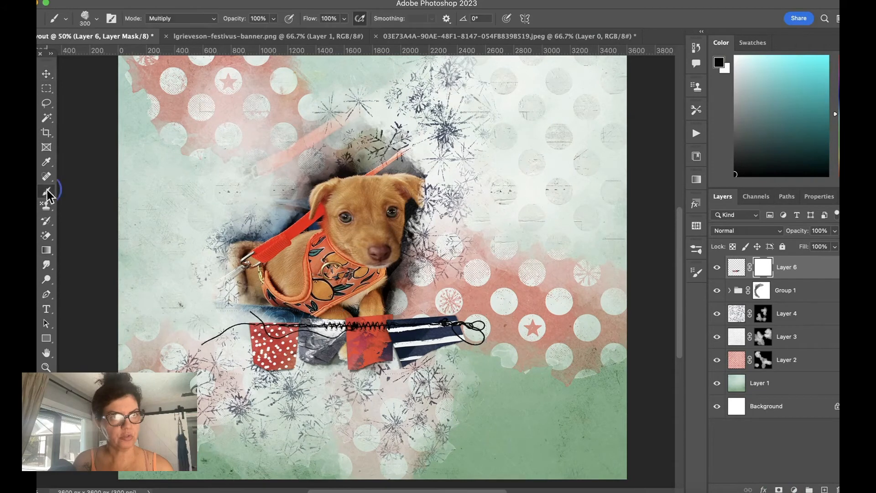
click(98, 20)
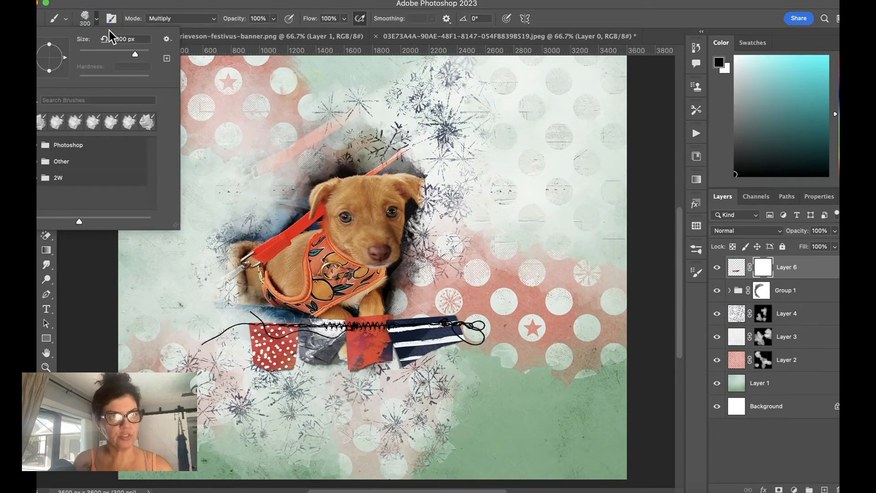
click(696, 250)
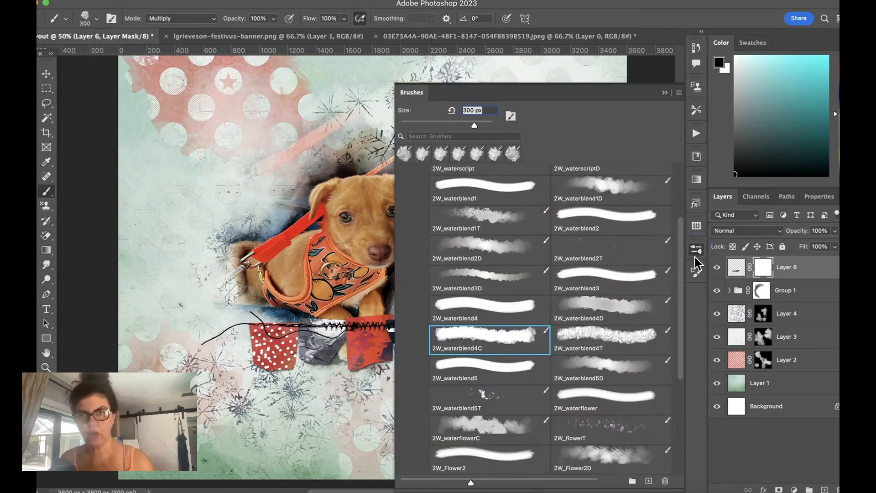
scroll(655, 242, up, 10)
click(413, 303)
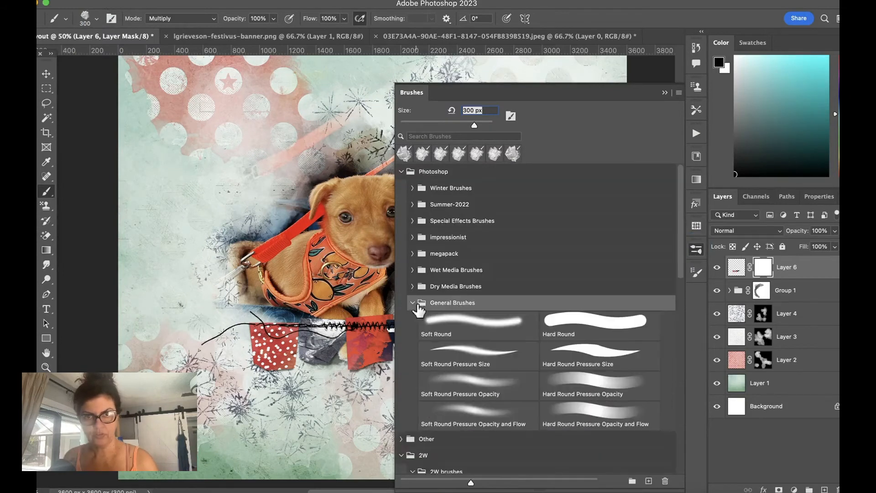
click(484, 322)
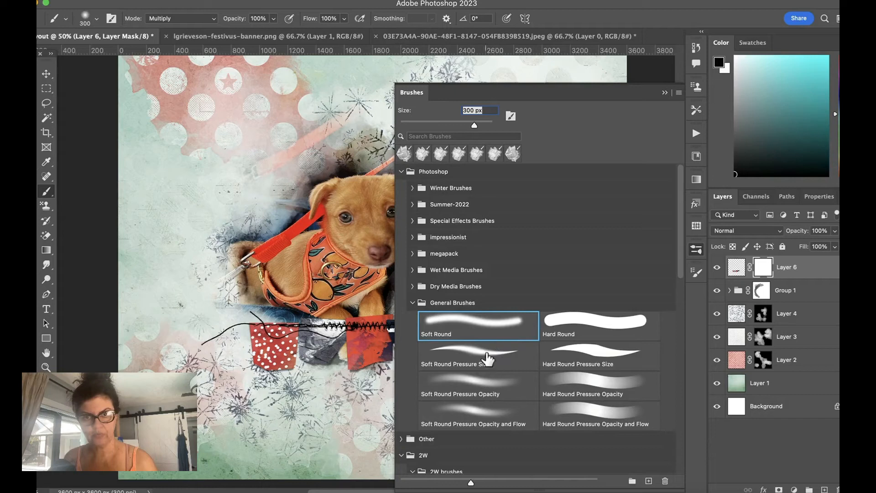
click(664, 92)
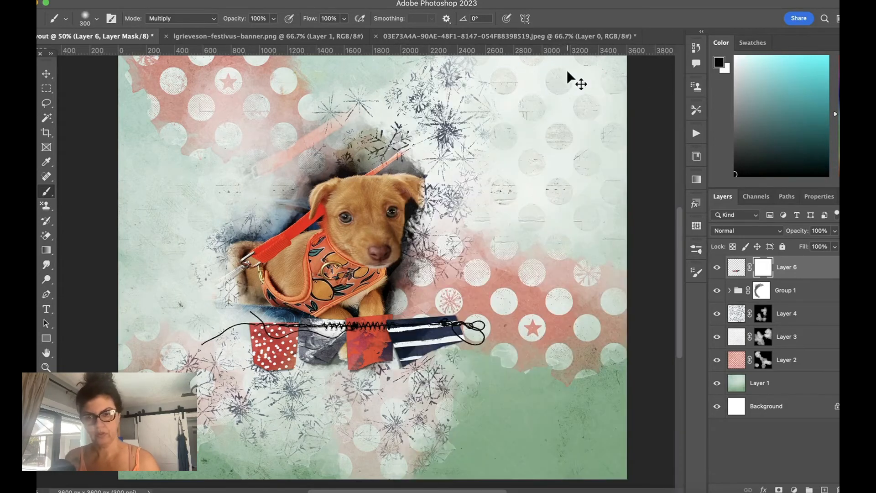
Paint black on Layer 6's mask with the brush reduced to 175 px and 80 px, hiding the banner over the puppy's front legs and paws.
key(super+equal)
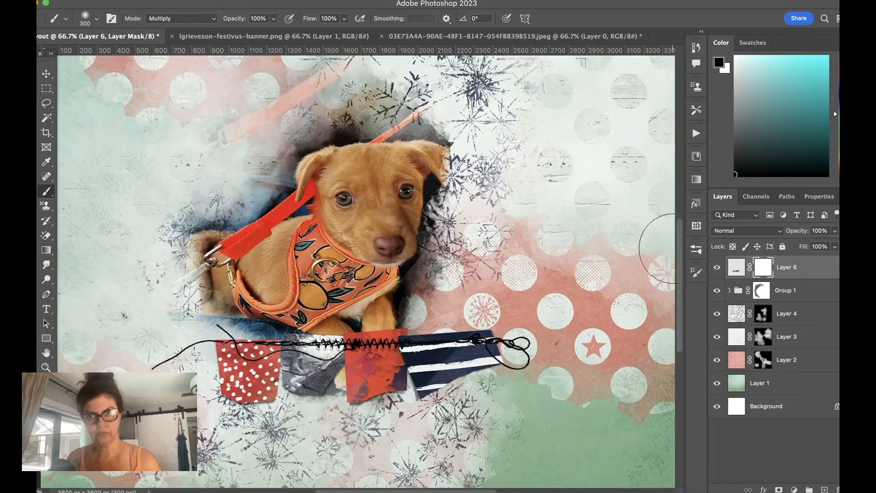
drag(680, 250, 679, 270)
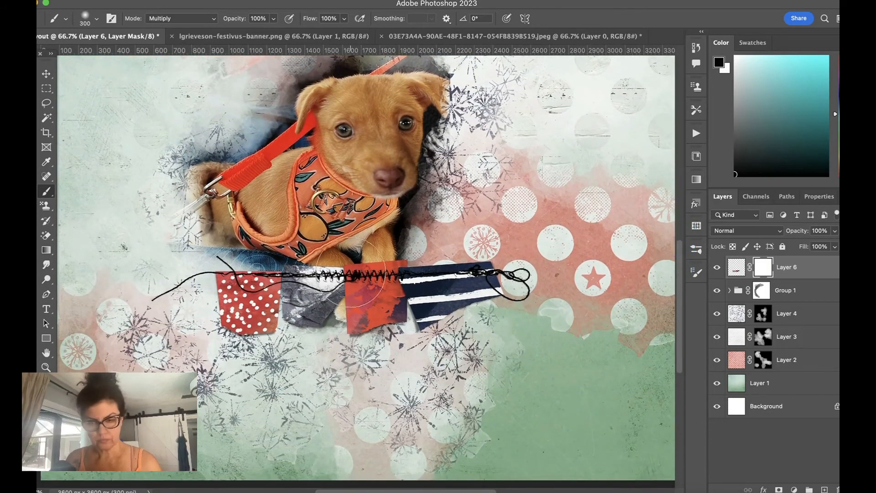
key(bracketleft)
key(bracketleft)
mouse_move(355, 275)
mouse_down()
mouse_move(330, 261)
mouse_move(340, 276)
mouse_move(345, 269)
mouse_up()
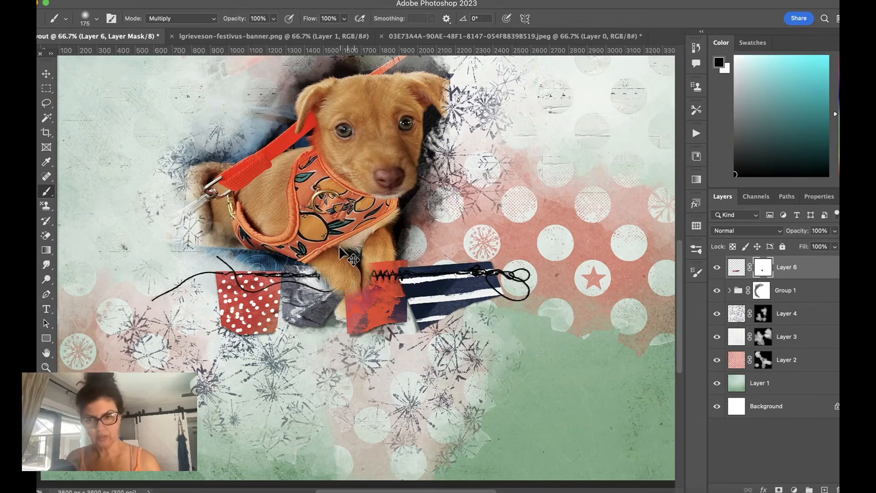
key(super+equal)
mouse_move(379, 237)
mouse_down()
mouse_move(365, 281)
mouse_move(391, 254)
mouse_move(369, 260)
mouse_move(395, 278)
mouse_move(403, 269)
mouse_move(377, 328)
mouse_move(358, 323)
mouse_move(343, 336)
mouse_move(389, 307)
mouse_move(338, 332)
mouse_move(352, 298)
mouse_up()
key(bracketleft)
key(bracketleft)
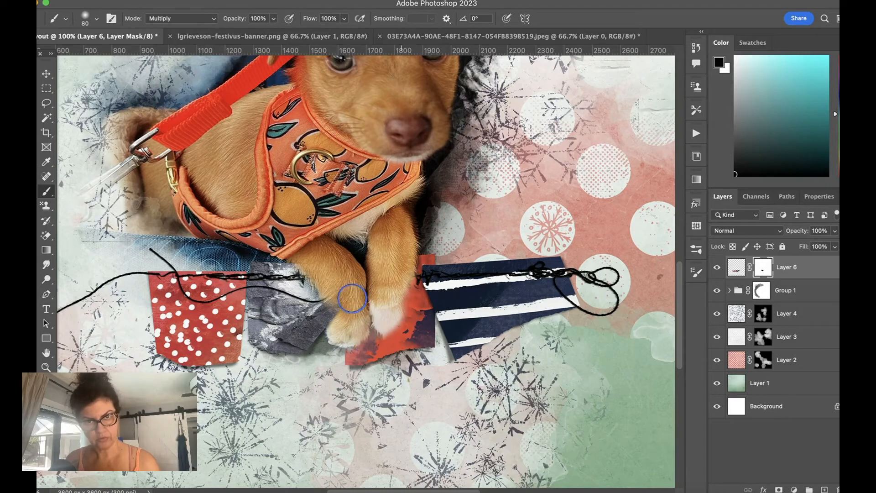
mouse_move(338, 261)
mouse_down()
mouse_move(312, 264)
mouse_move(322, 289)
mouse_move(346, 297)
mouse_move(331, 269)
mouse_move(305, 295)
mouse_up()
Try to restore the red flag beside the puppy's paw by painting white on Layer 6's mask, and compare with the banner hidden.
key(x)
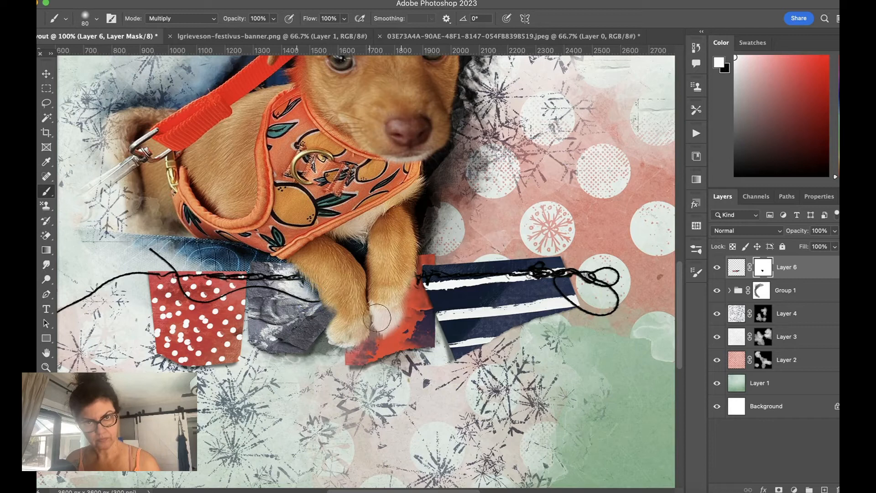
mouse_move(384, 329)
mouse_down()
mouse_move(403, 301)
mouse_move(400, 310)
mouse_move(398, 286)
mouse_move(389, 322)
mouse_move(403, 323)
mouse_move(414, 279)
mouse_up()
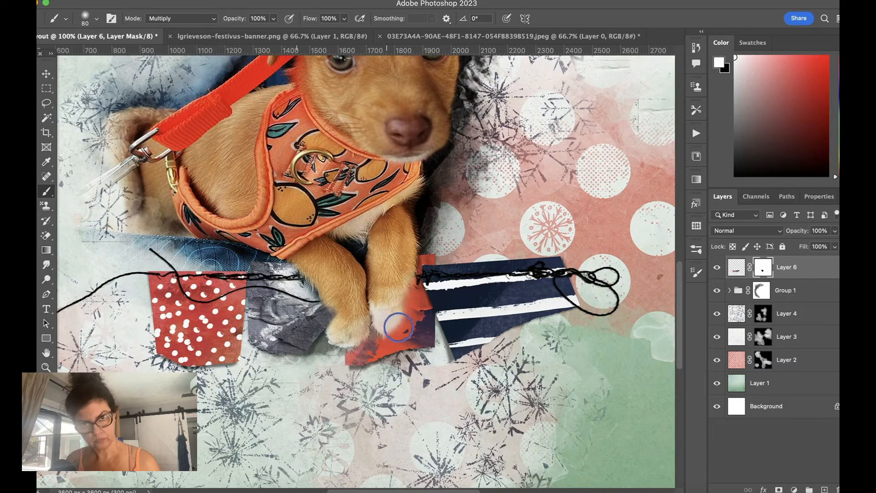
drag(384, 343, 387, 325)
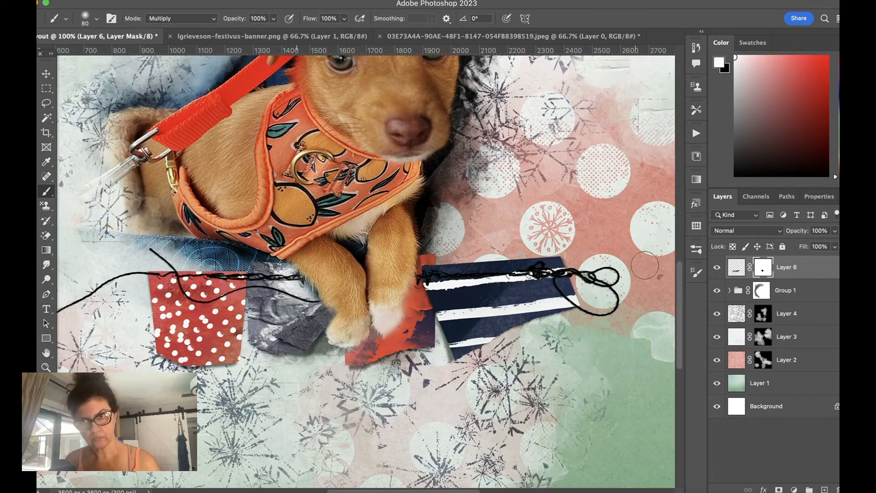
click(717, 268)
click(717, 269)
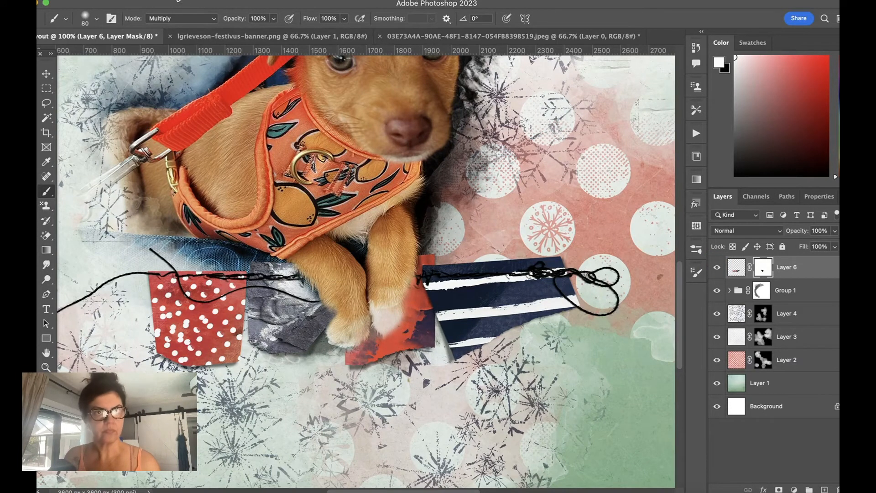
Set the brush mode to Normal and paint black on Layer 6's mask to clear the red flag from the puppy's white-tipped paw.
click(182, 19)
click(189, 10)
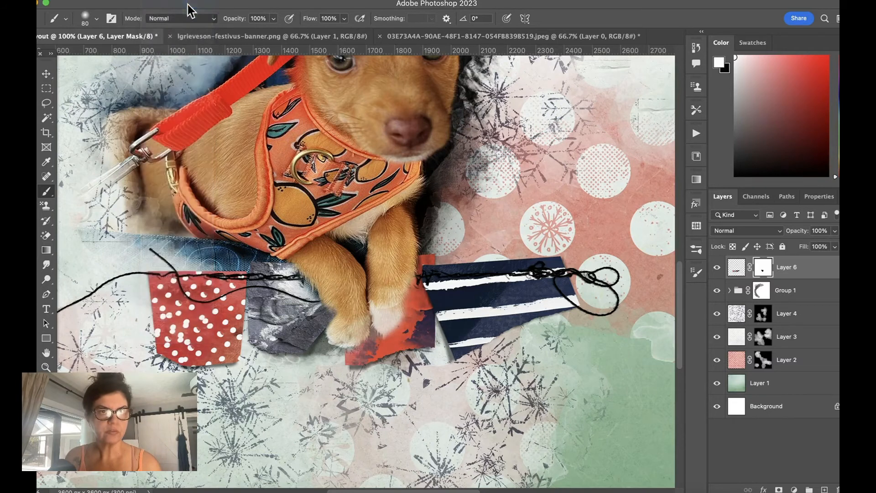
key(x)
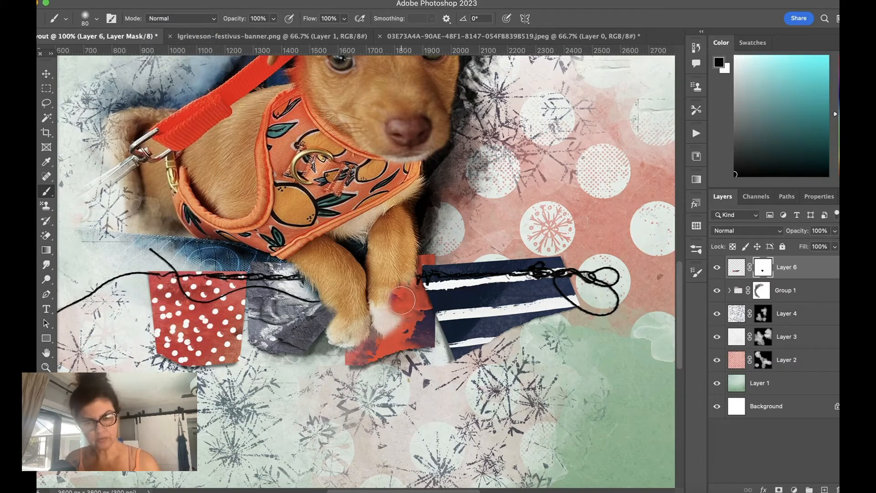
mouse_move(402, 293)
mouse_down()
mouse_move(392, 285)
mouse_move(401, 319)
mouse_move(393, 327)
mouse_move(406, 292)
mouse_move(398, 271)
mouse_move(402, 325)
mouse_up()
key(super+minus)
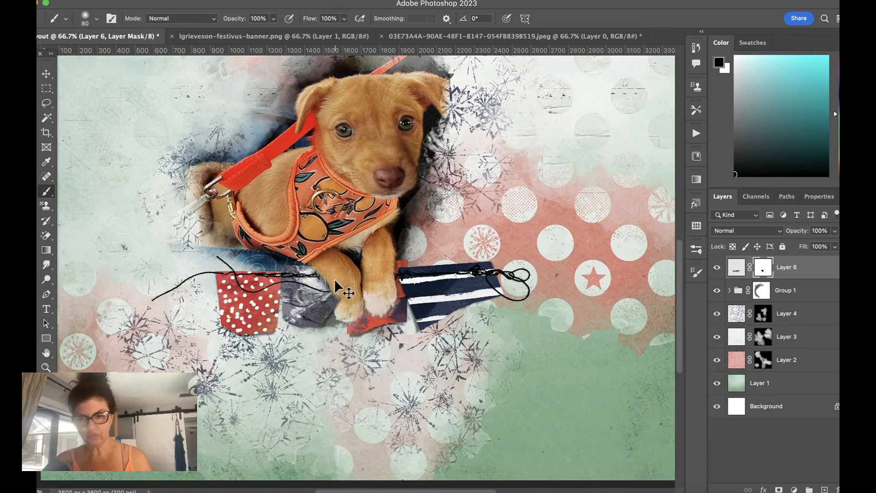
key(super+minus)
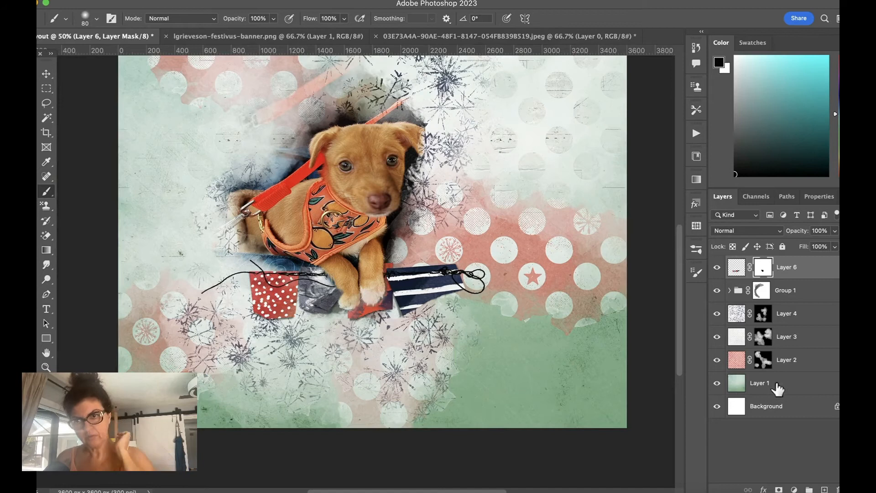
Add one blank layer directly above Layer 4, beneath Group 1, removing the extra duplicate blank layer.
click(790, 318)
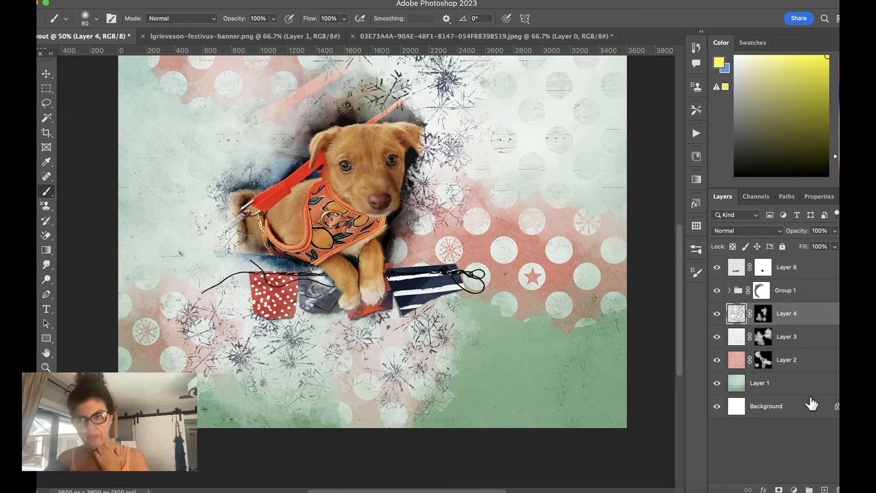
click(824, 489)
click(824, 489)
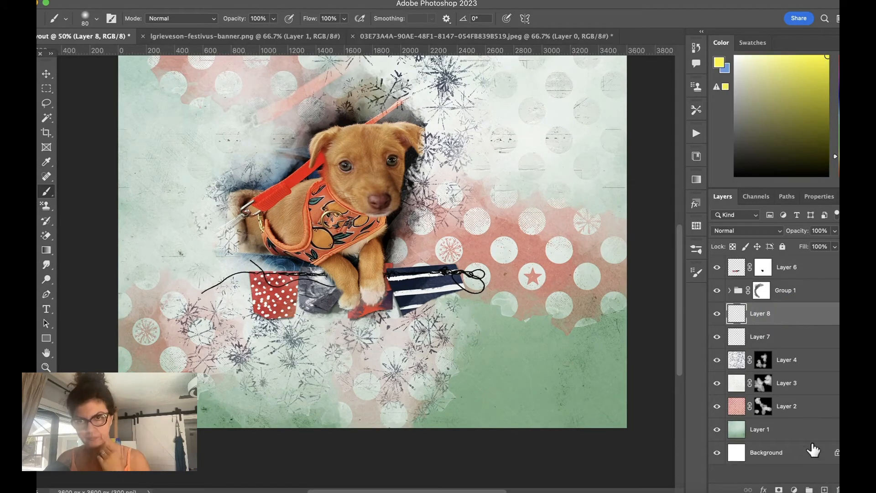
key(ctrl+z)
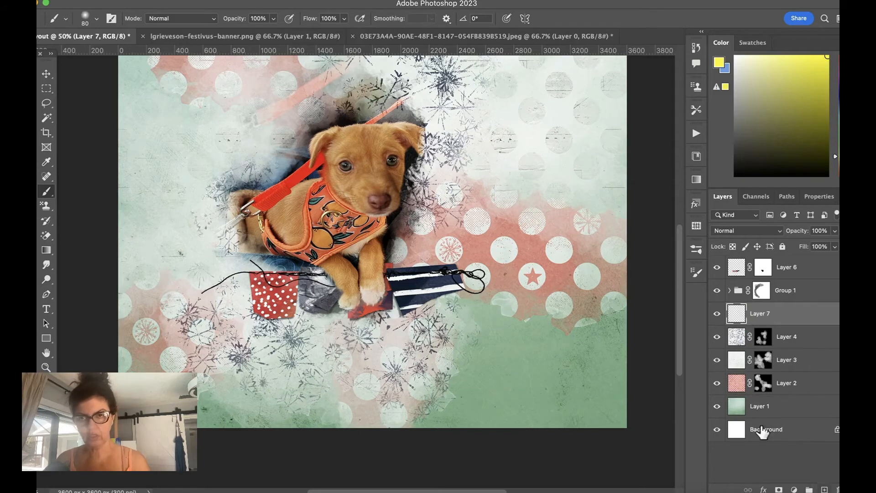
With the 2W_waterblend1 brush, stamp a peach-orange watercolor splash sampled from the puppy's harness above its head on Layer 7.
click(696, 249)
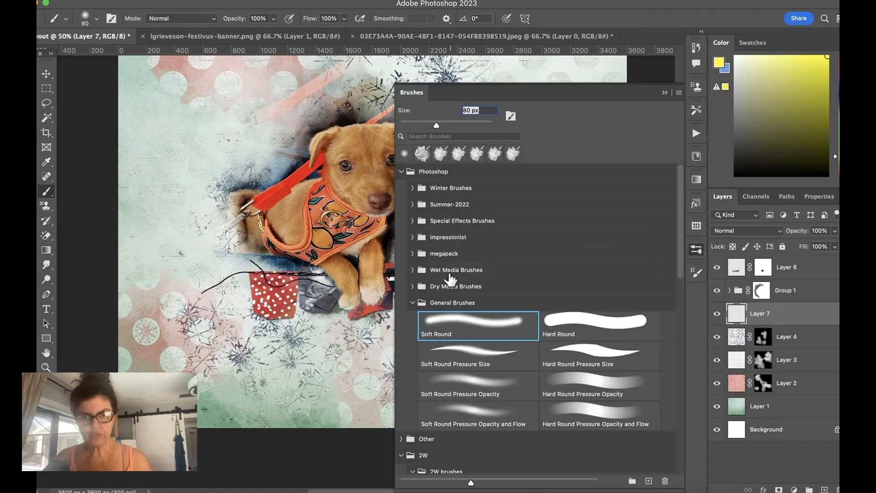
mouse_move(683, 245)
mouse_down()
mouse_move(684, 332)
mouse_move(674, 351)
mouse_up()
click(509, 228)
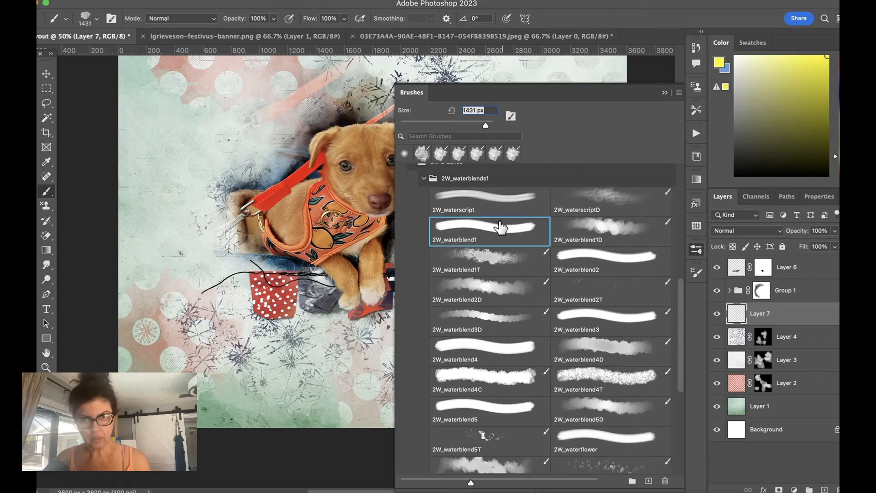
click(664, 93)
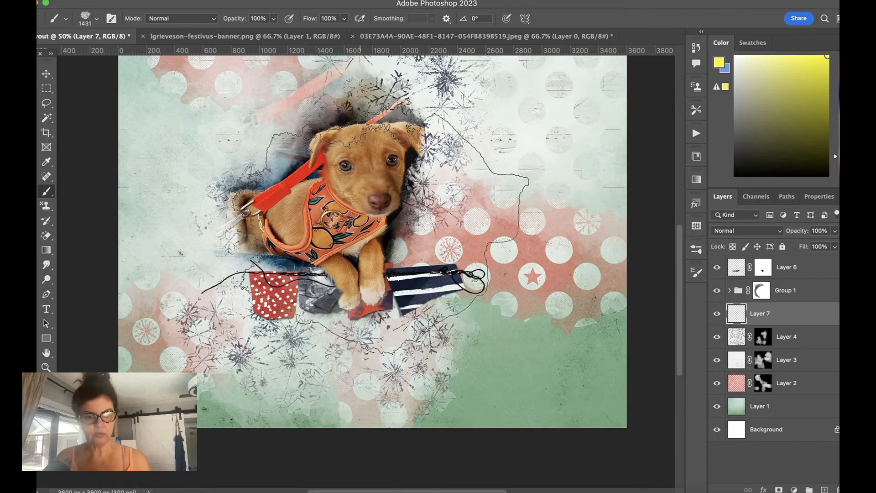
alt+click(351, 214)
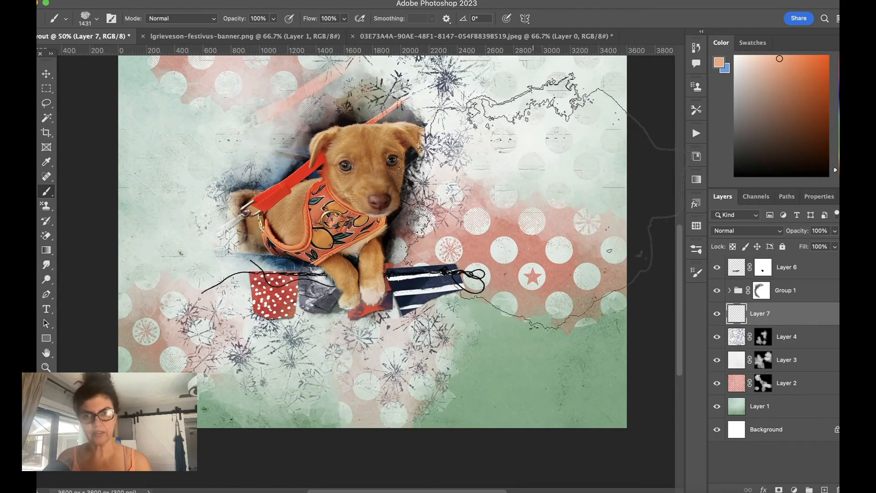
drag(680, 252, 683, 205)
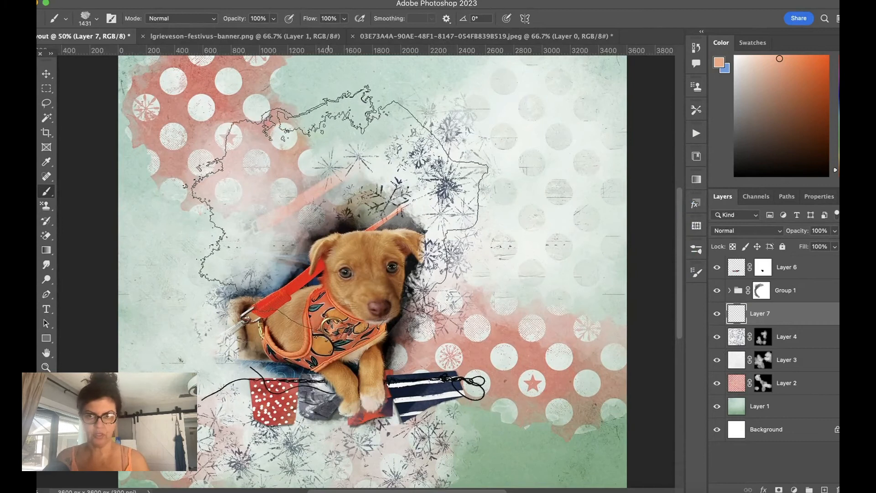
click(335, 179)
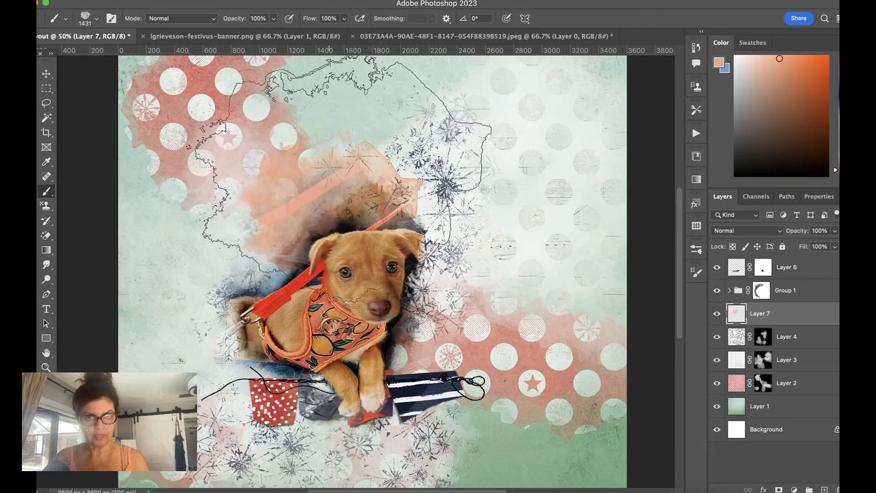
Choose the 2W_waterblend2 brush at 1622 px and sample the red of the puppy's leash.
click(697, 249)
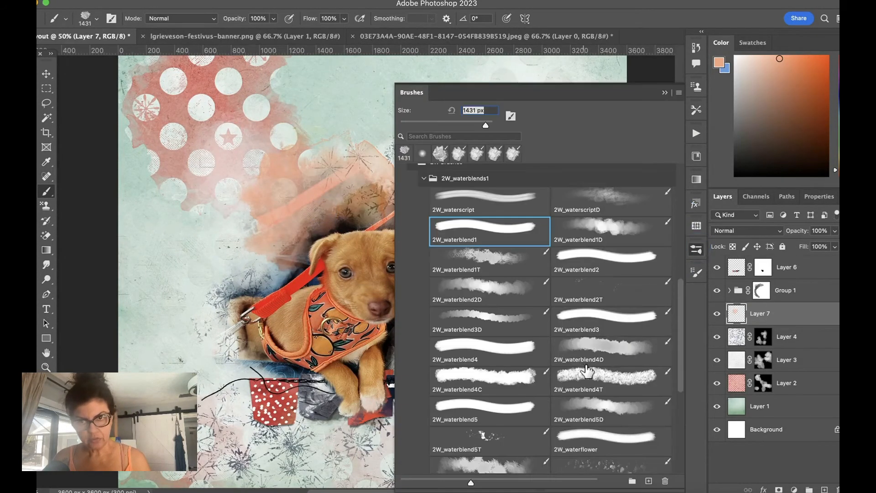
click(579, 259)
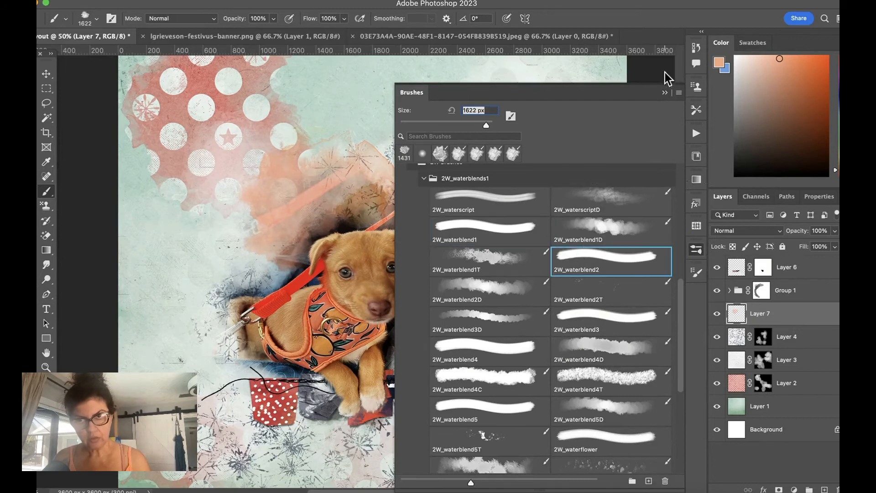
click(665, 93)
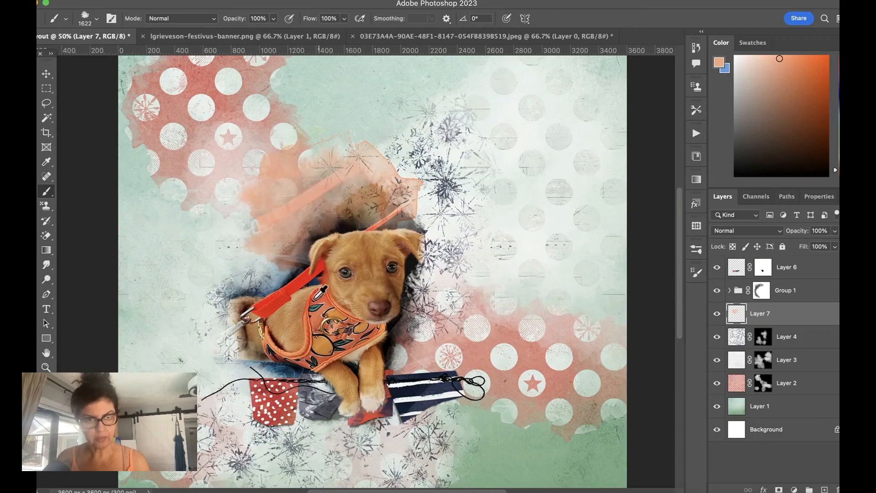
alt+click(295, 285)
Undo the full-strength red stamp beside the puppy's face and stamp the red behind its back at 59% brush opacity.
click(412, 269)
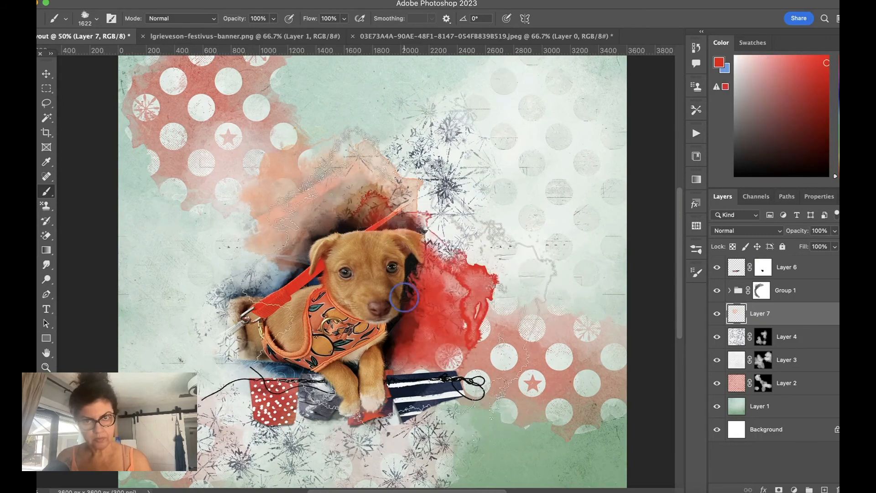
key(super+z)
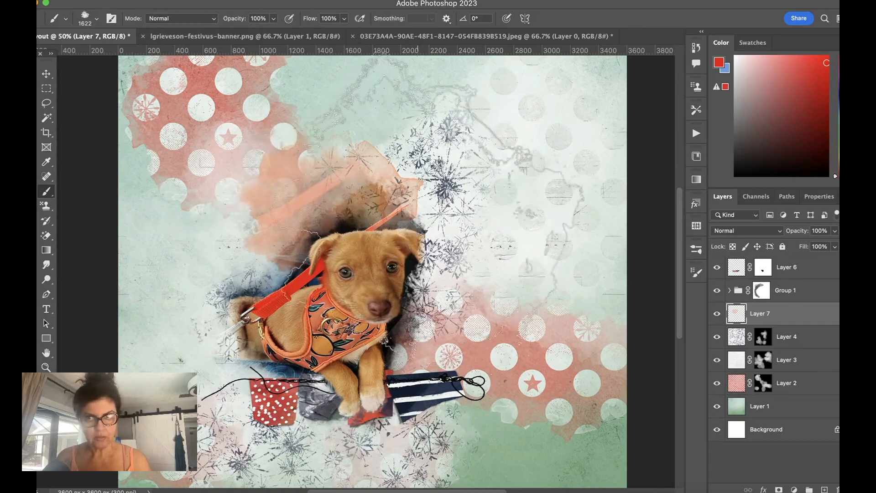
click(273, 18)
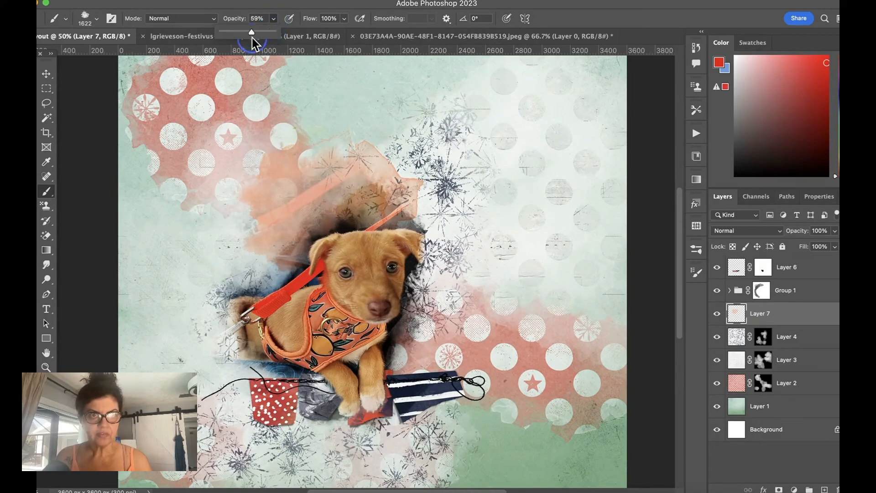
click(292, 273)
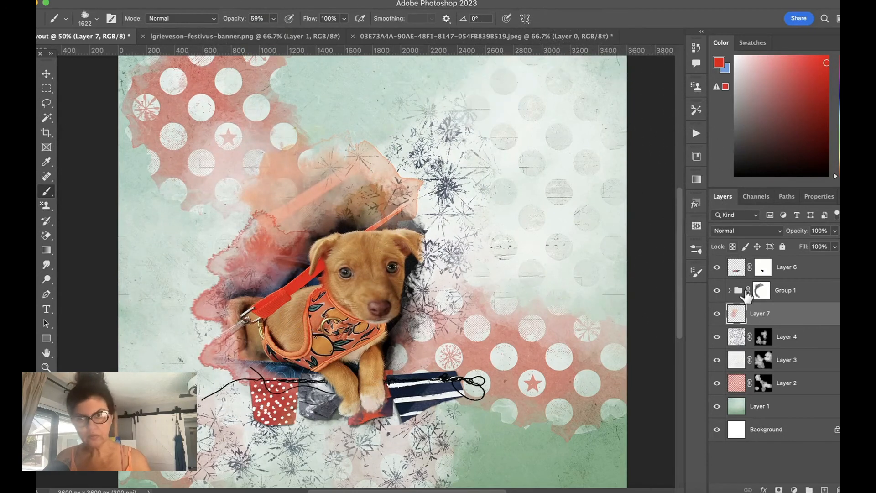
With the 2W_waterblend1 brush, stamp an orange-brown tone beside the puppy's face, below the banner and behind its back on Layer 7.
click(695, 270)
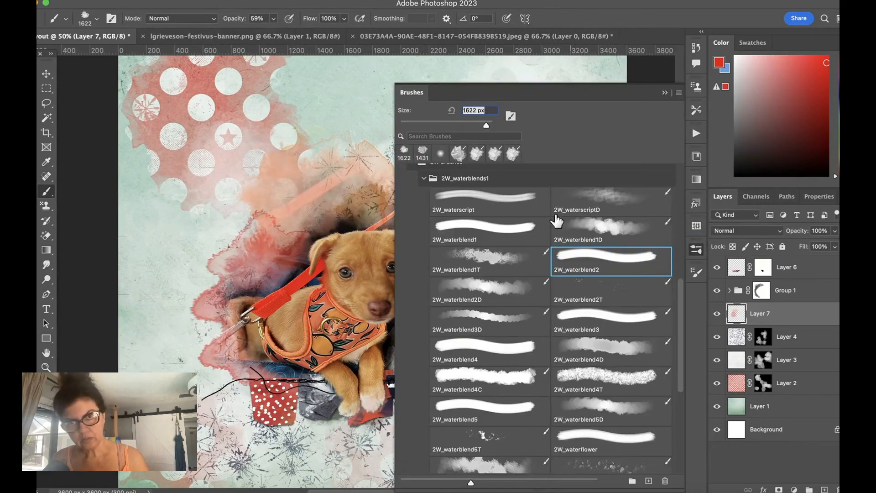
click(508, 195)
click(520, 237)
click(665, 92)
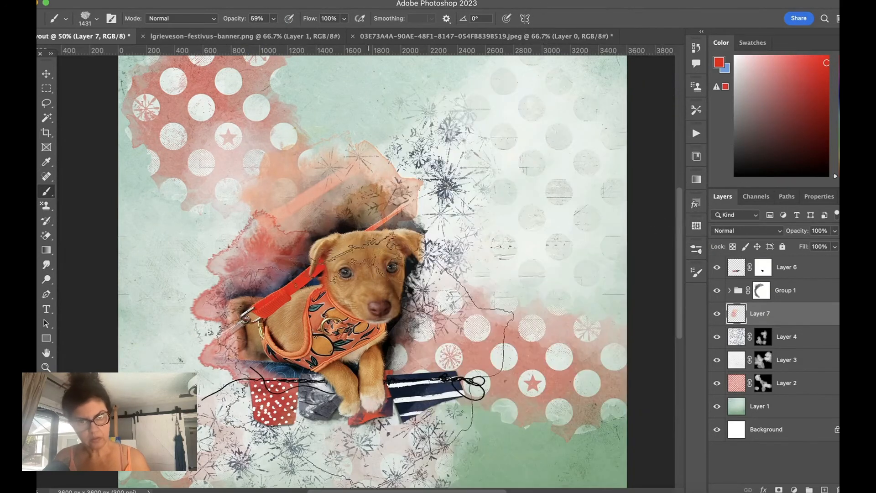
click(417, 287)
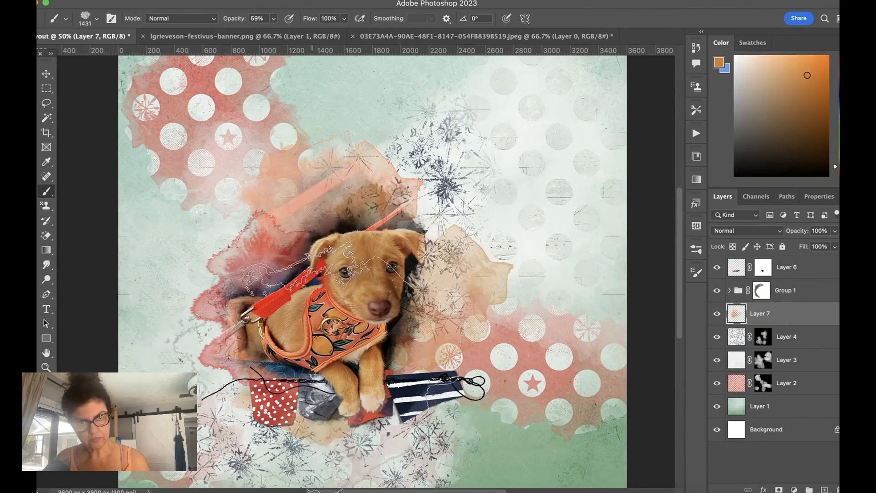
click(301, 301)
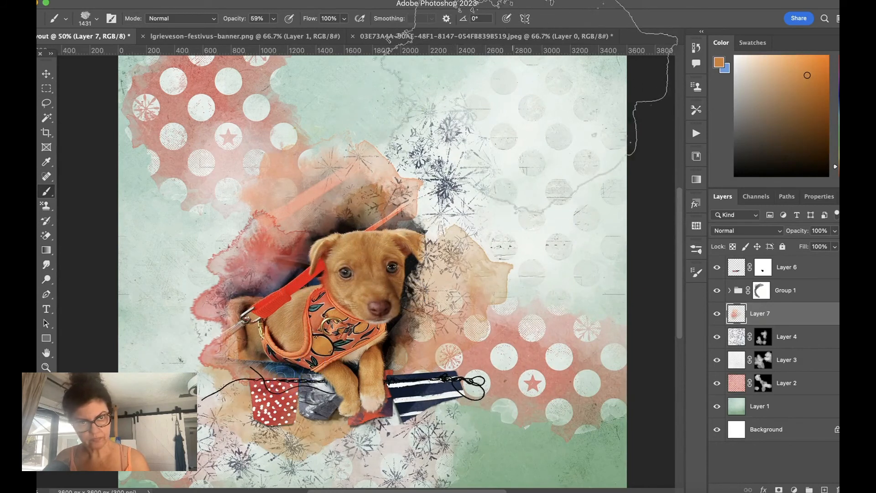
click(274, 232)
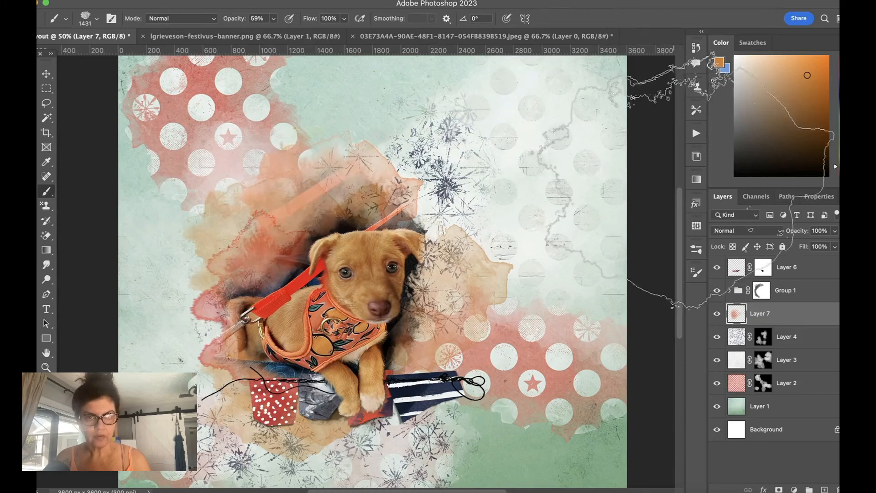
Try stamping a near-black green sampled from the harness beside the puppy's head on Layer 7.
alt+click(342, 344)
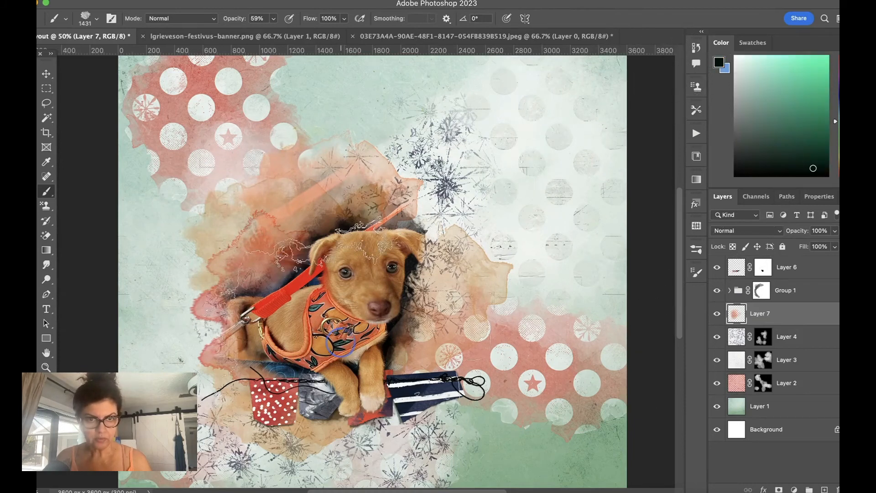
click(428, 219)
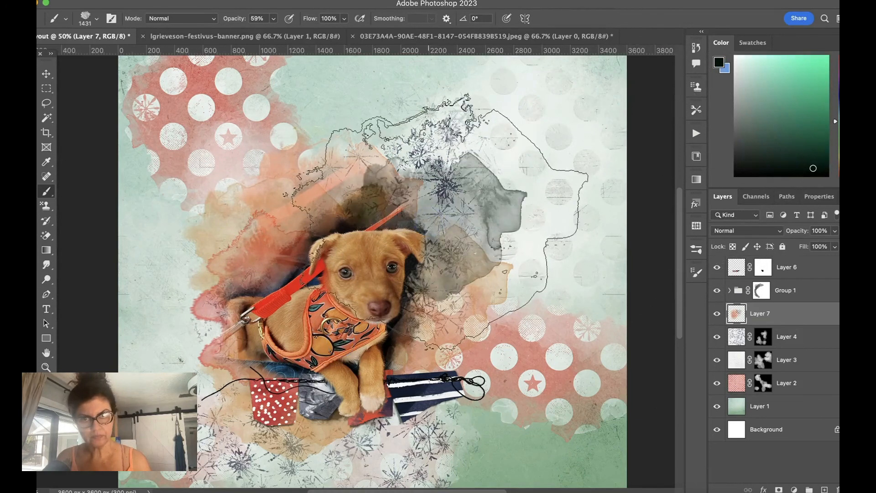
key(super+z)
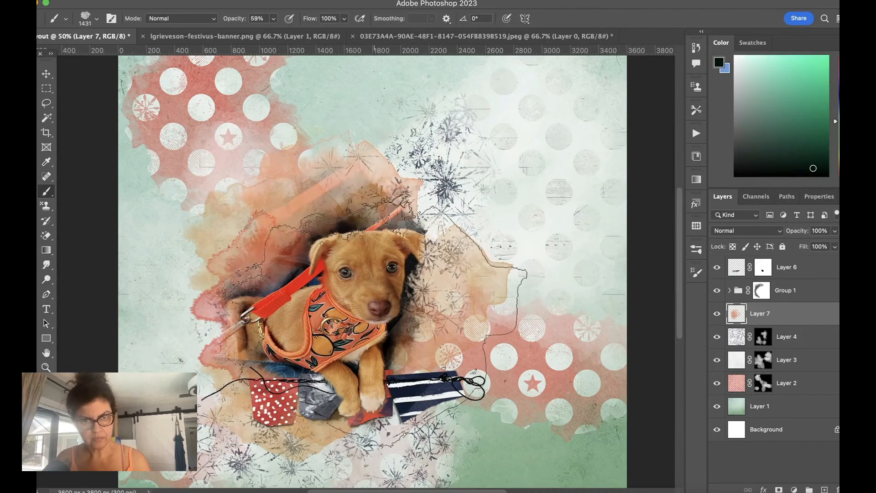
alt+click(310, 312)
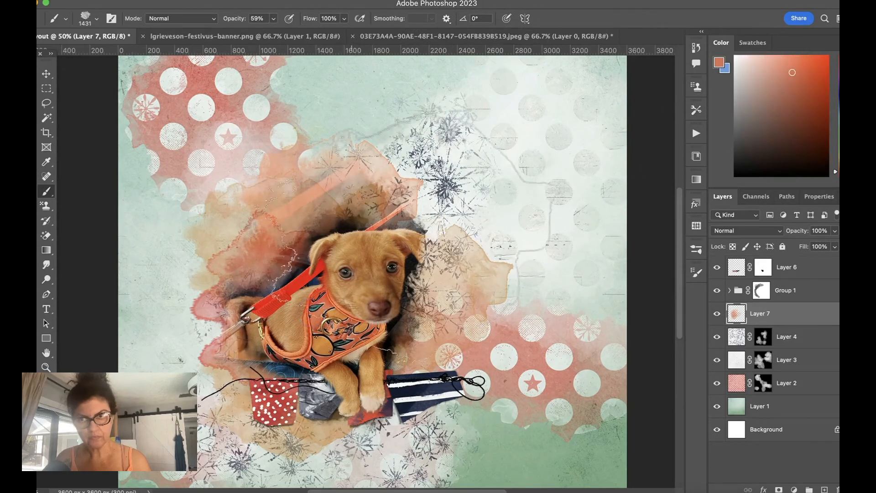
On a new layer above Layer 4, stamp dark green sampled from the harness around the puppy and set the layer's opacity to 80%.
click(793, 338)
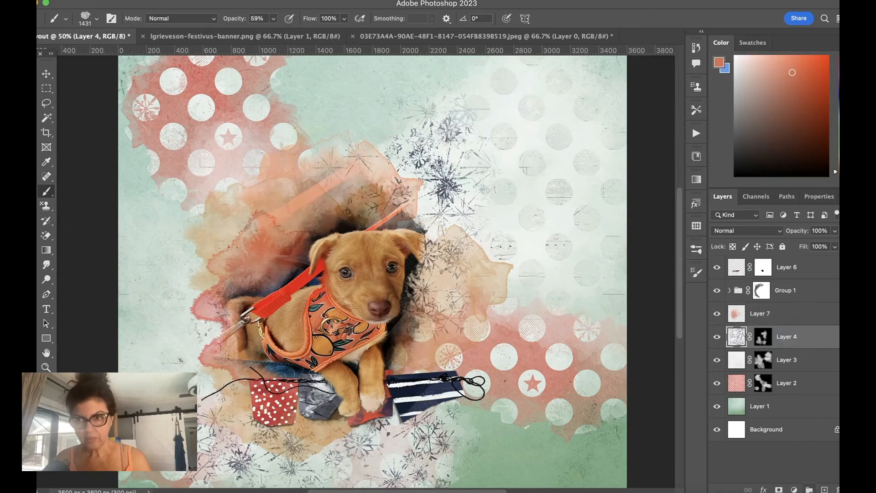
click(825, 487)
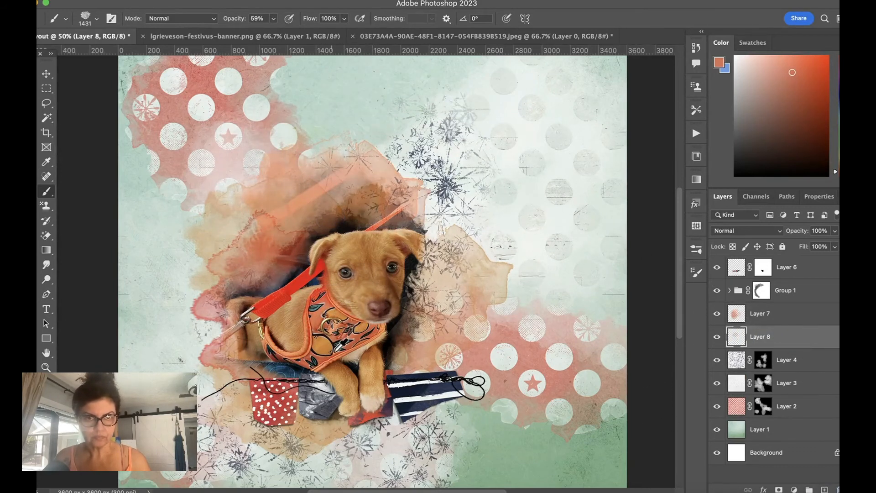
alt+click(342, 345)
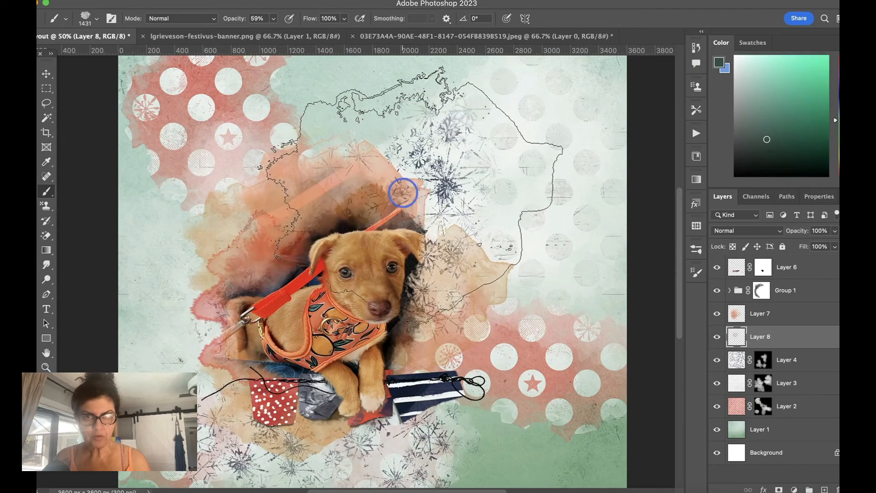
click(202, 234)
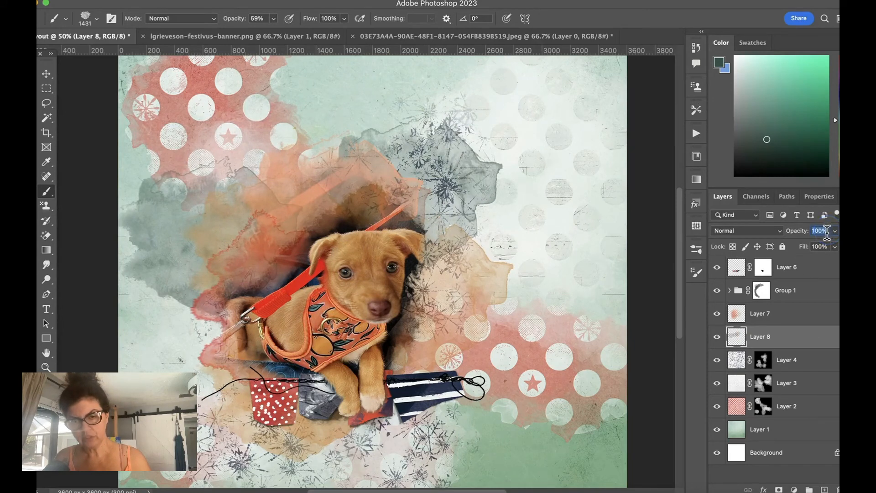
text(10)
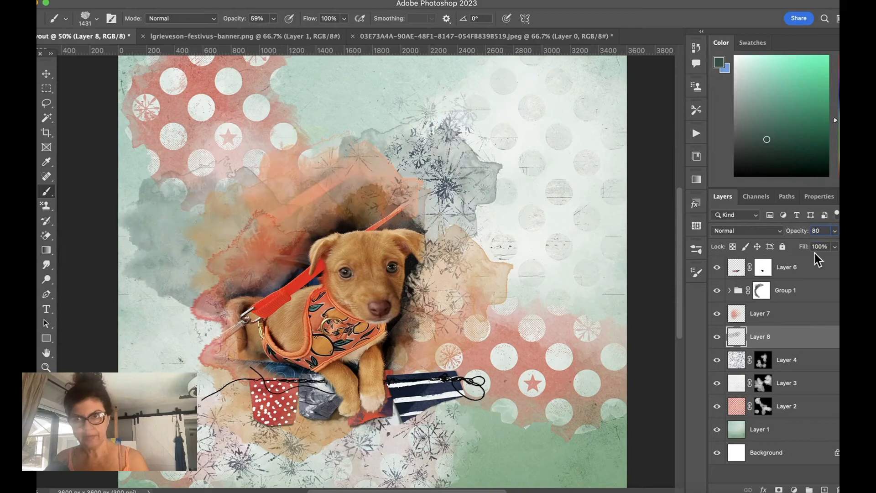
key(Return)
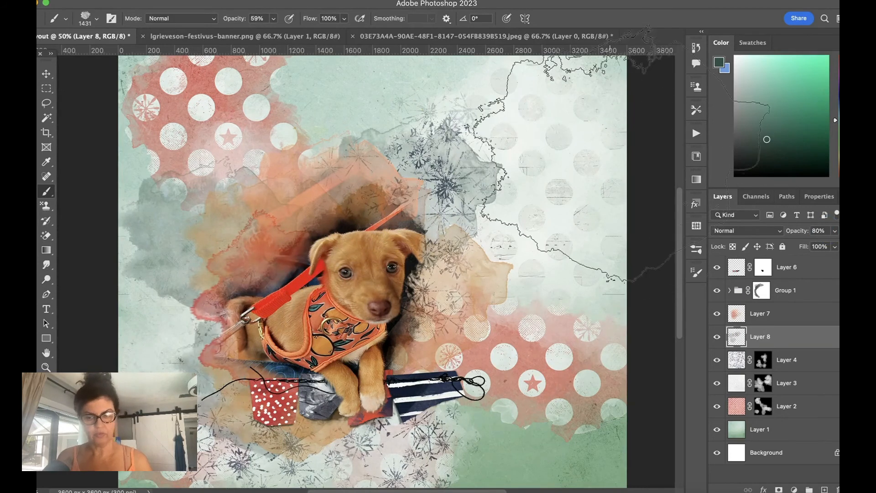
Target Layer 2's mask and choose the 2W_flower3T brush for painting on it.
key(super+minus)
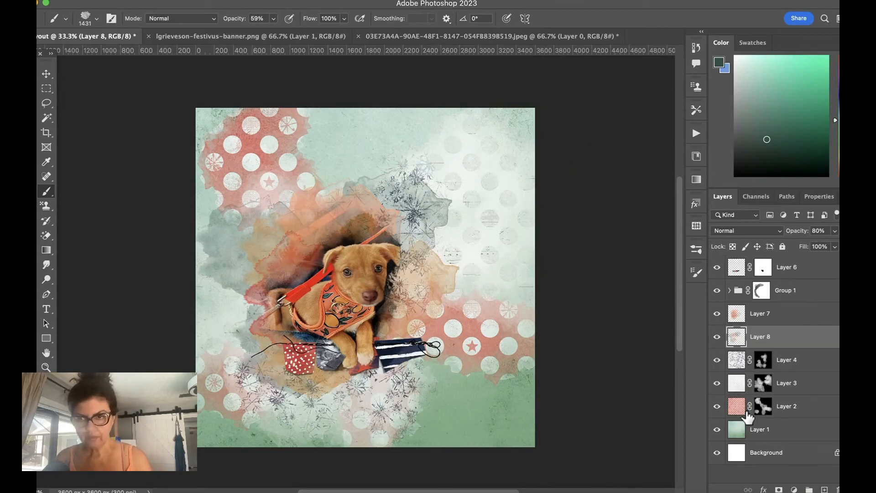
click(763, 407)
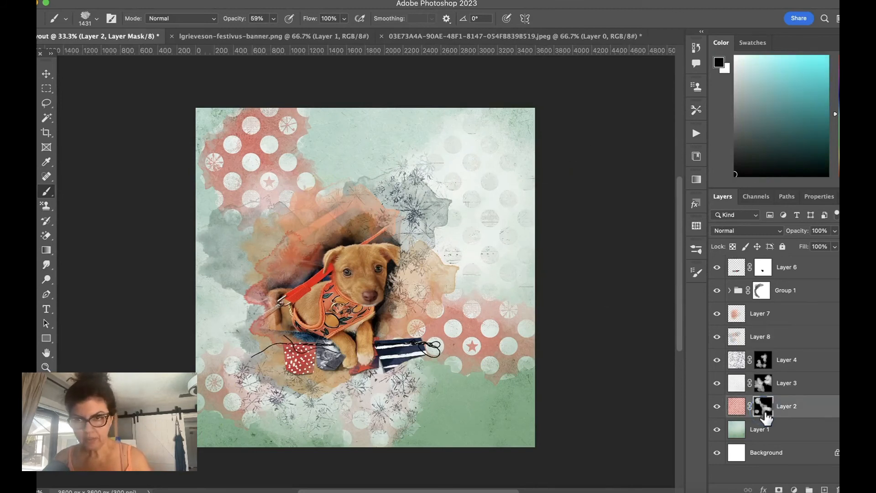
click(698, 250)
drag(682, 371, 679, 406)
click(624, 292)
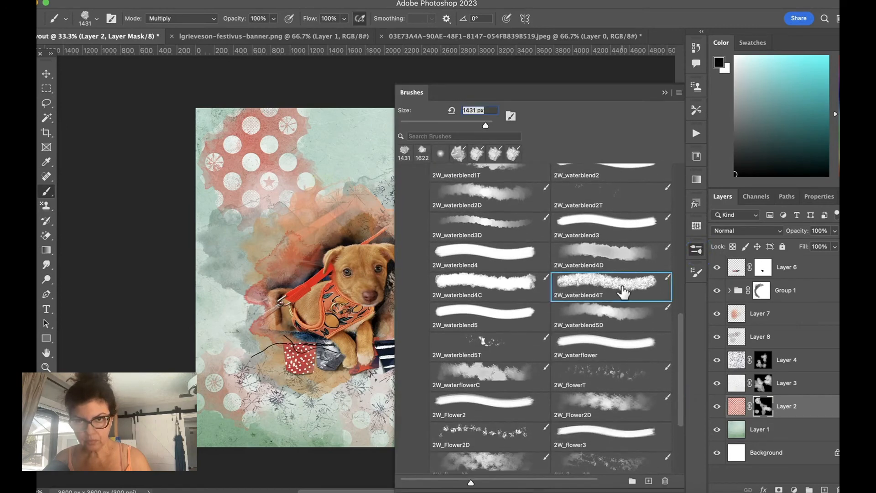
click(585, 470)
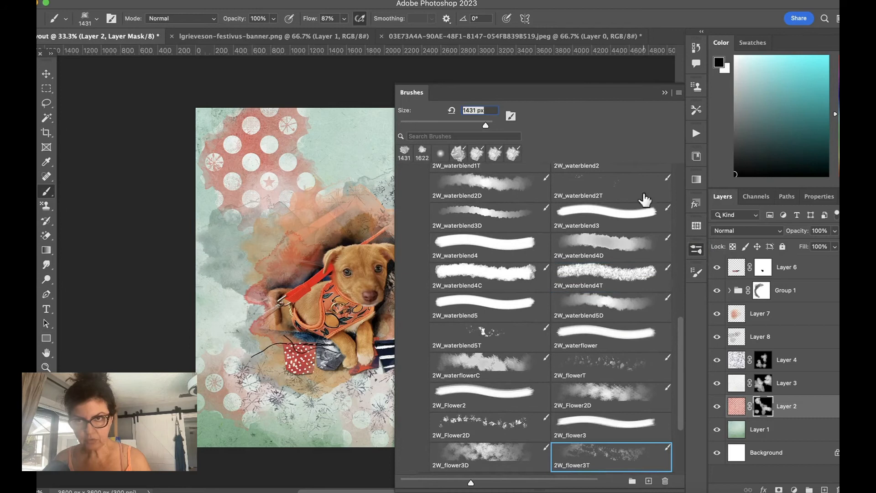
click(665, 92)
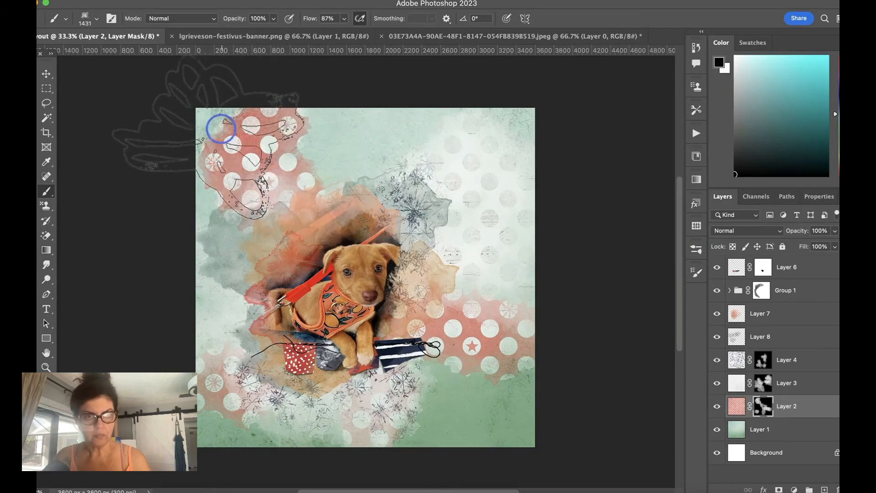
Fade the red polka-dot paper in the upper-left and lower-right areas on Layer 2's mask, raising the brush flow to 100%.
key(x)
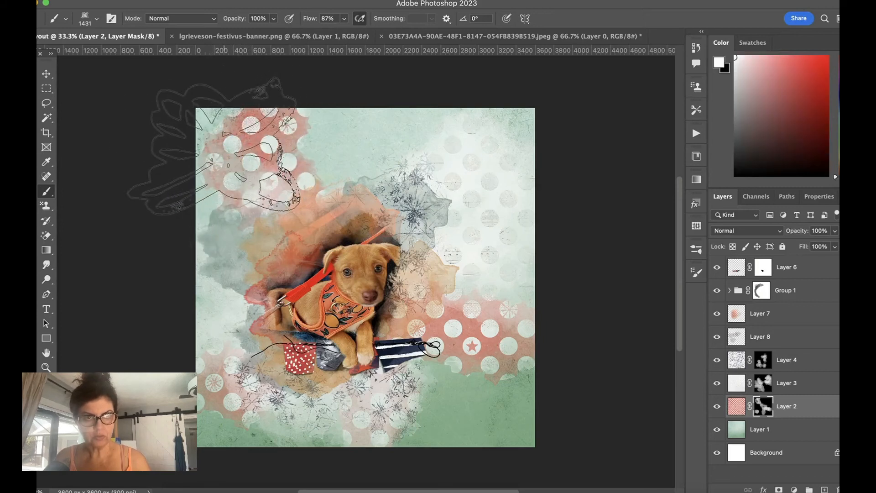
mouse_move(217, 142)
mouse_down()
mouse_move(196, 161)
mouse_move(205, 175)
mouse_move(240, 150)
mouse_move(253, 116)
mouse_move(204, 126)
mouse_move(196, 160)
mouse_up()
key(x)
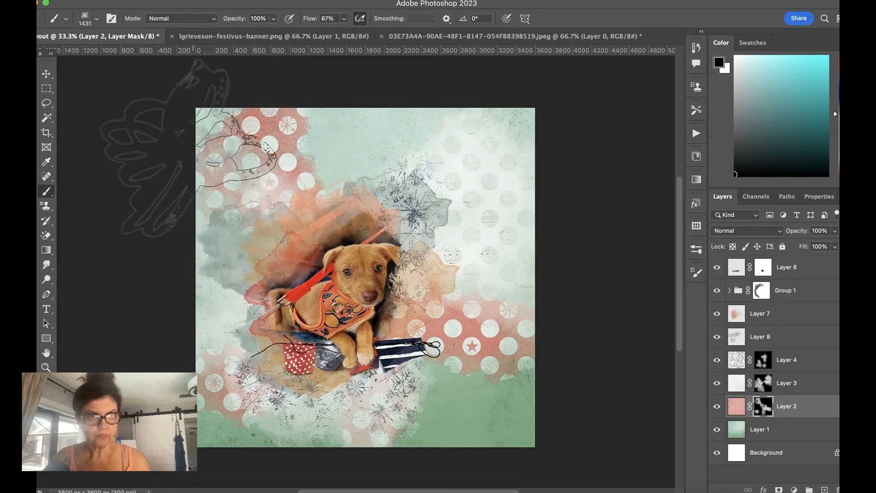
click(345, 19)
drag(350, 36, 354, 37)
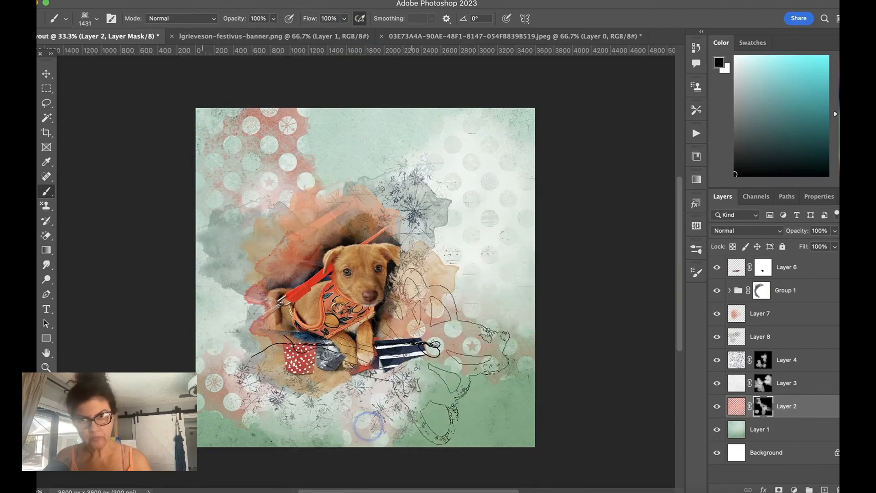
Add a mask to Layer 7 and paint out the orange-tan watercolor edge beside the puppy's face.
scroll(368, 425, down, 2)
click(757, 314)
click(779, 489)
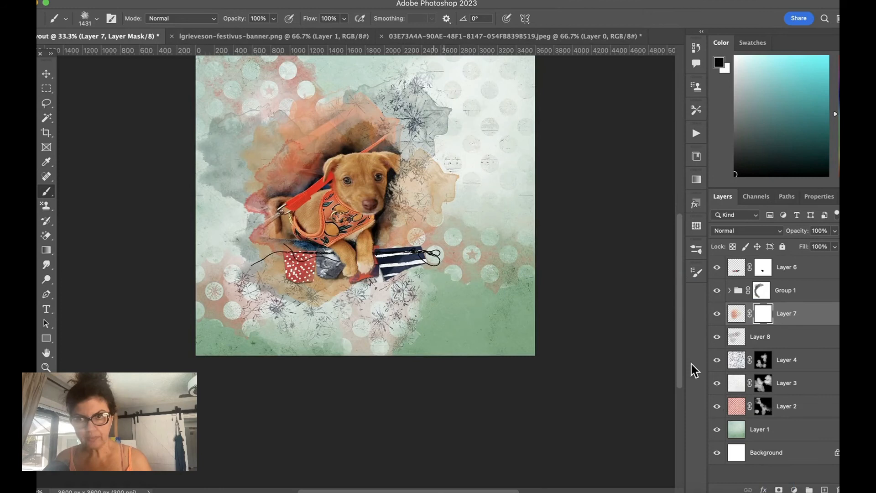
click(448, 175)
click(454, 196)
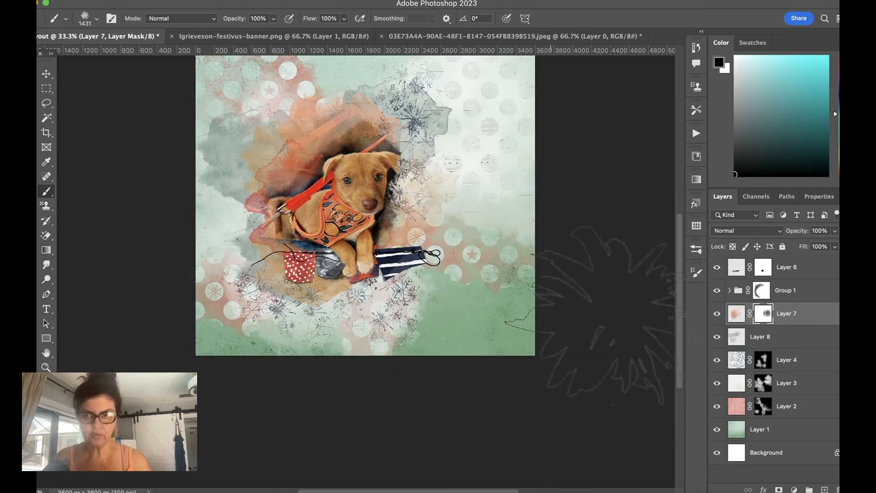
On Layer 2's mask, bring back red dots in the lower-left corner and fade those right of the banner with a smaller, 900 px brush.
click(762, 406)
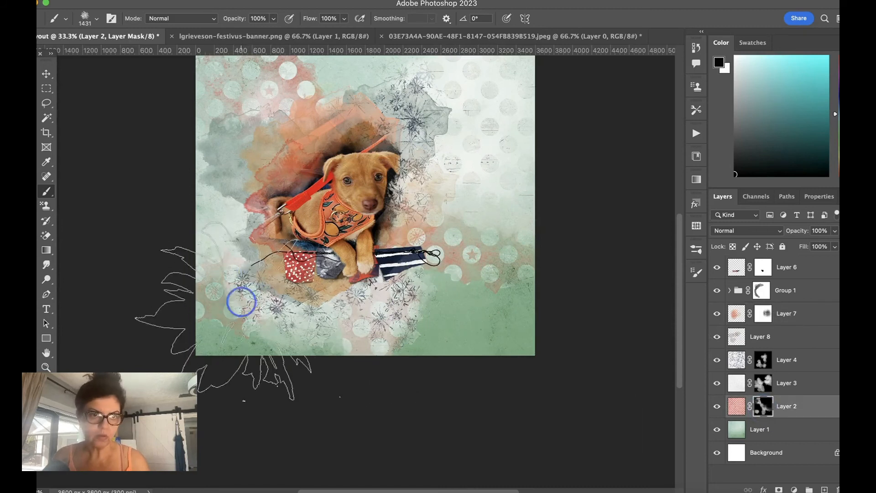
key(x)
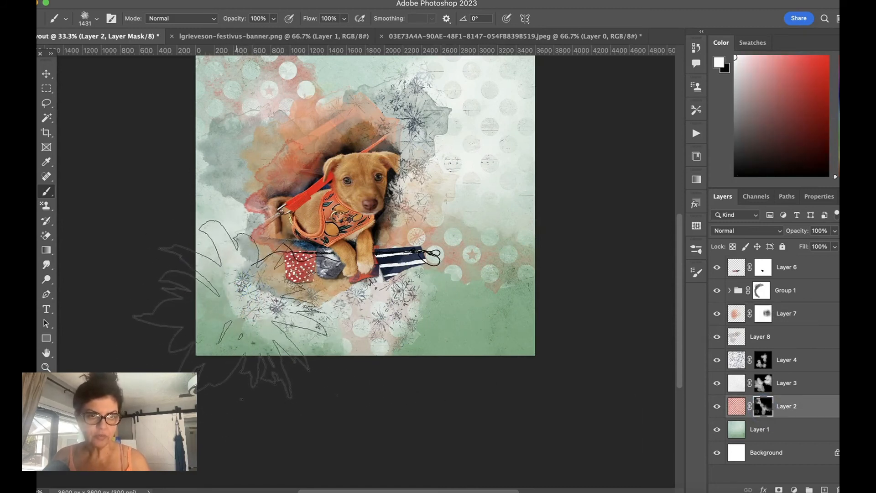
click(223, 296)
key(x)
key(bracketleft)
key(bracketleft)
key(bracketleft)
key(bracketleft)
key(bracketleft)
key(bracketleft)
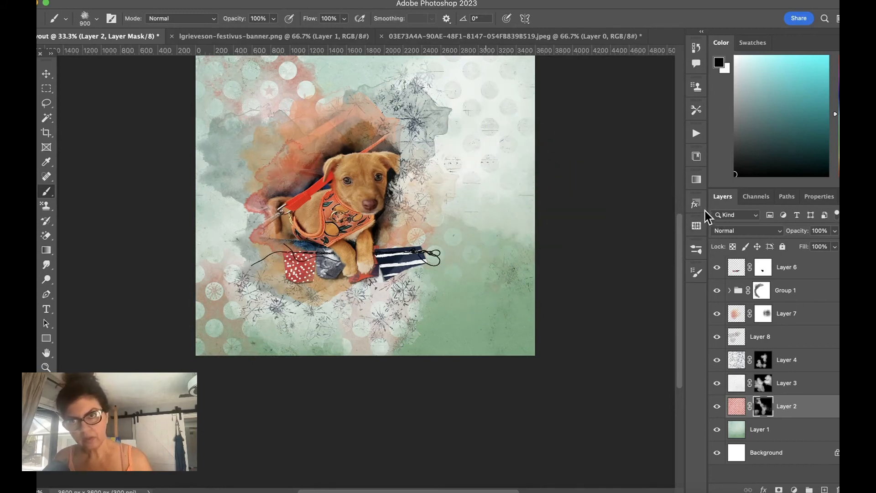
With the 2W_flower3T brush, soften the white dotted paper to the puppy's right on Layer 3's mask.
click(697, 249)
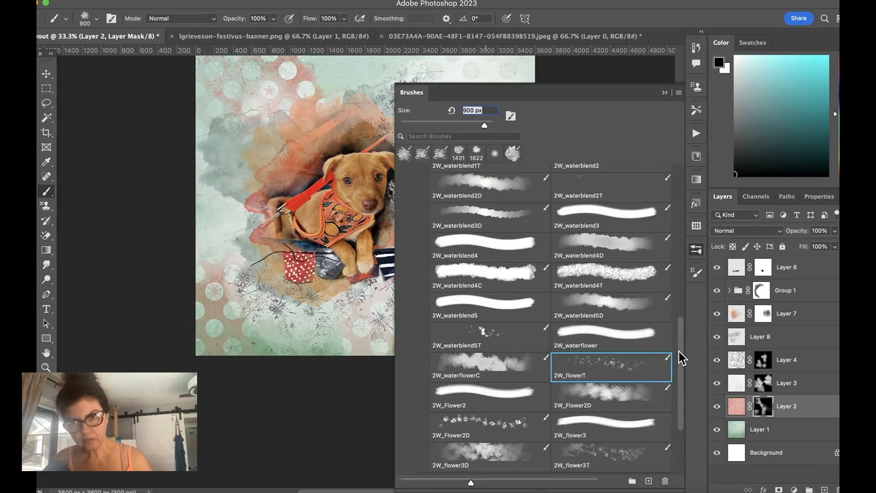
drag(680, 358, 680, 384)
click(642, 382)
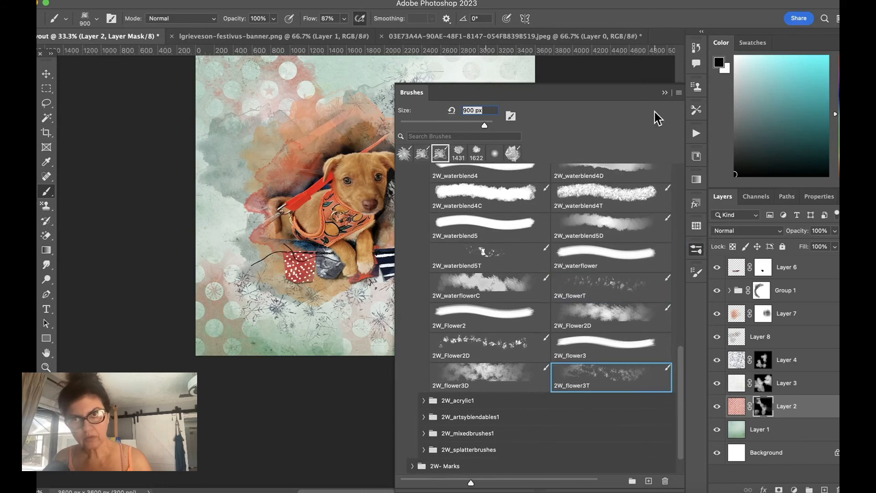
click(664, 93)
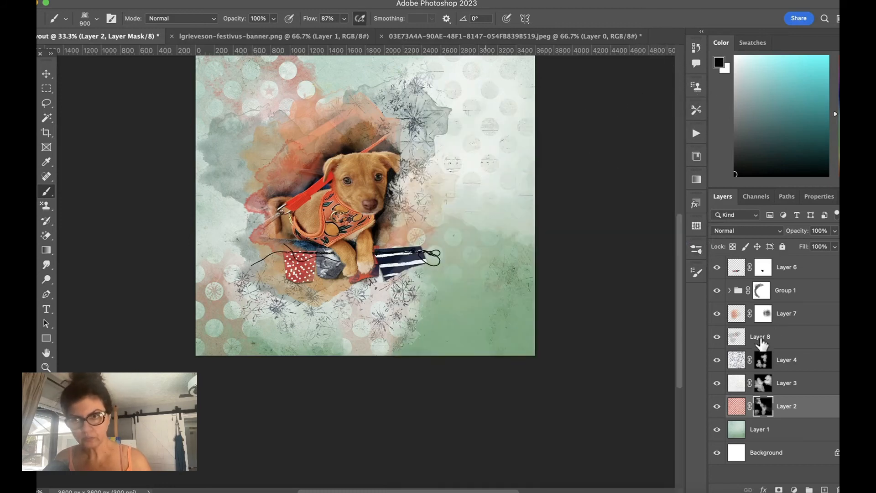
click(762, 361)
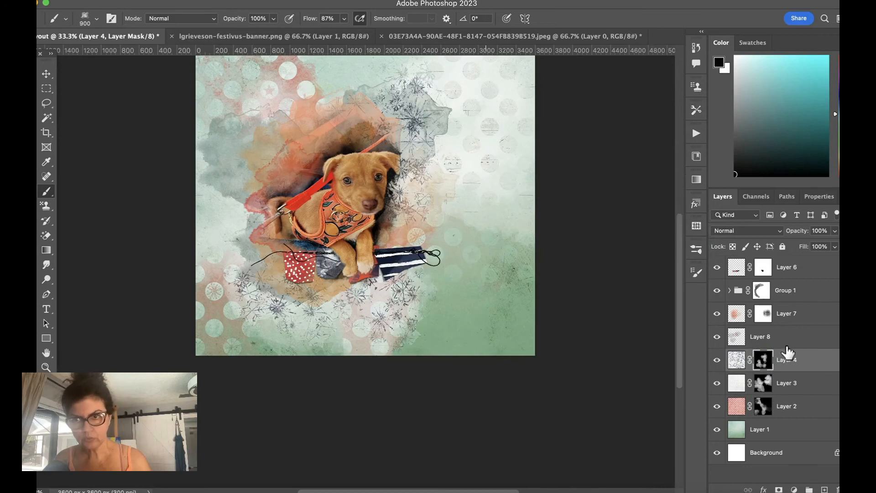
click(770, 388)
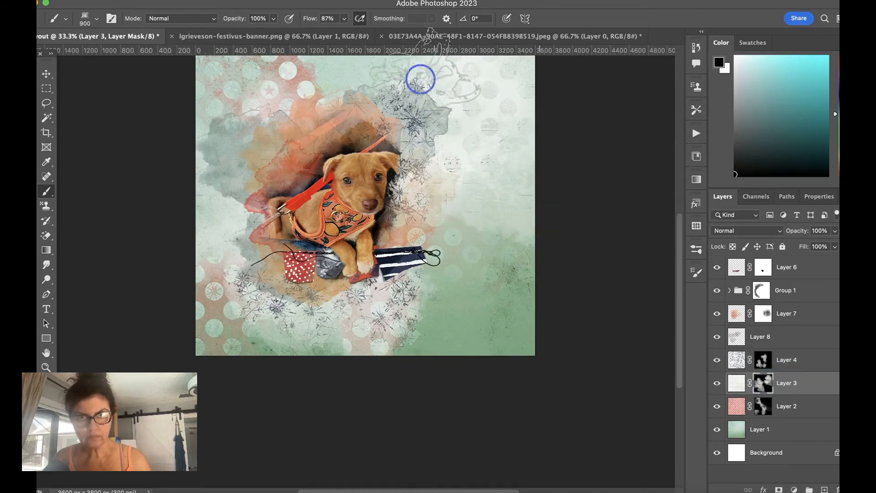
Add a mask to Layer 8 and paint out parts of the dark green stamp above and to both sides of the puppy.
click(755, 338)
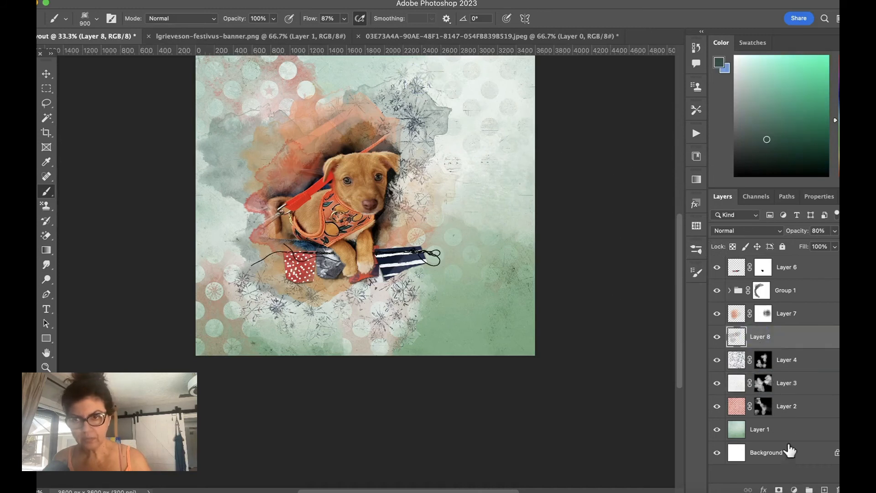
click(779, 489)
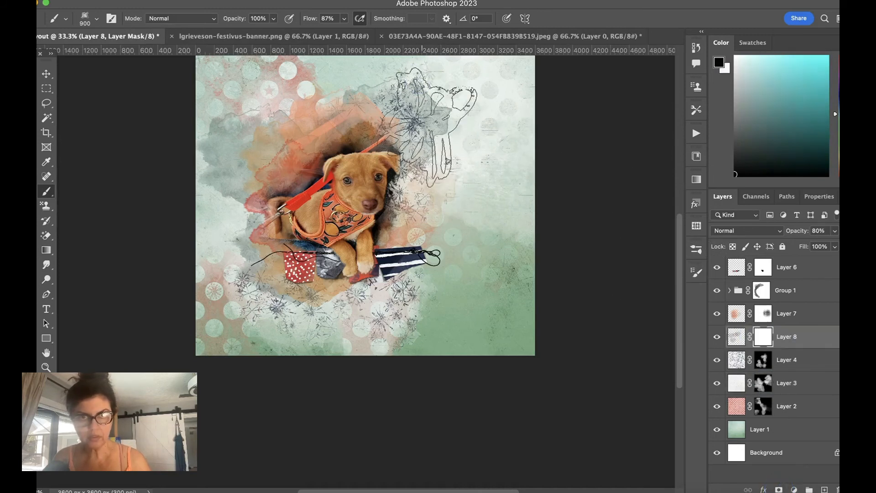
mouse_move(426, 106)
mouse_down()
mouse_move(422, 86)
mouse_move(442, 96)
mouse_move(445, 121)
mouse_move(455, 115)
mouse_move(439, 117)
mouse_move(419, 92)
mouse_move(436, 87)
mouse_move(446, 130)
mouse_move(449, 116)
mouse_move(425, 142)
mouse_move(454, 135)
mouse_up()
mouse_move(237, 146)
mouse_down()
mouse_move(215, 129)
mouse_move(254, 78)
mouse_up()
mouse_move(412, 102)
mouse_down()
mouse_move(395, 76)
mouse_move(408, 79)
mouse_up()
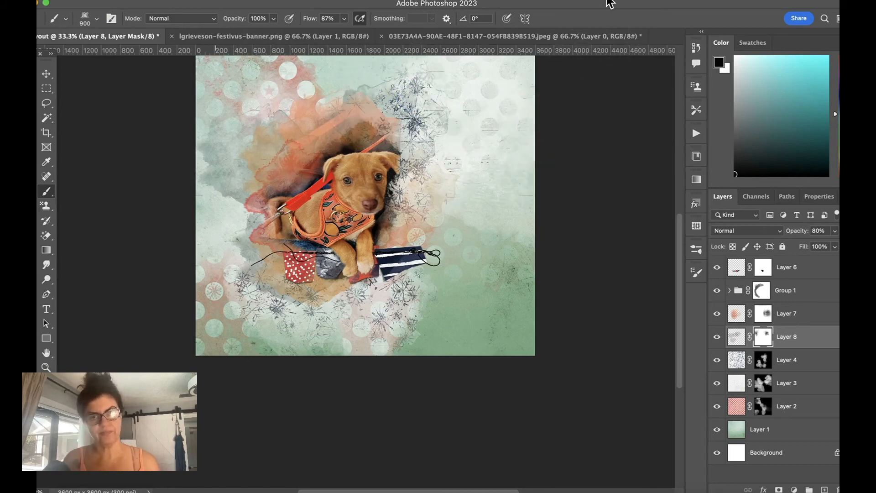
Switch to Adobe Bridge and open lgrieveson-festivust-mm-8.png and lgrieveson-festivust-mm-4.png in Photoshop.
key(super+Tab)
double_click(383, 267)
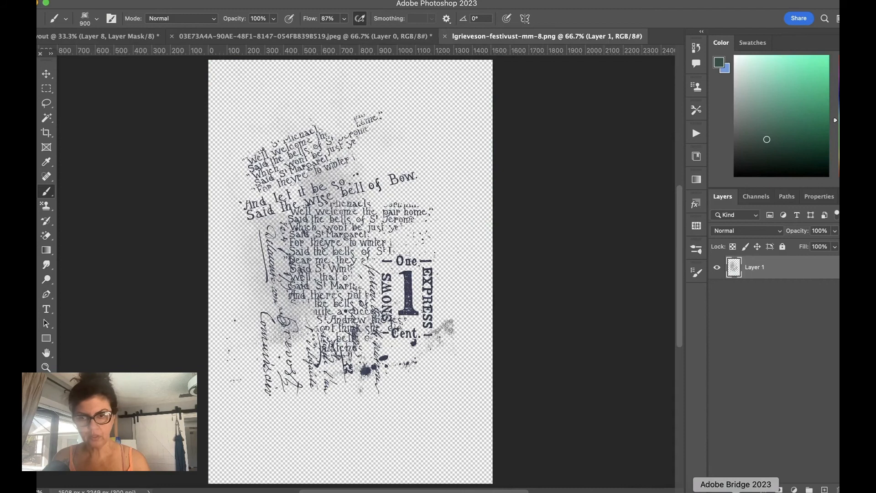
click(736, 490)
double_click(675, 136)
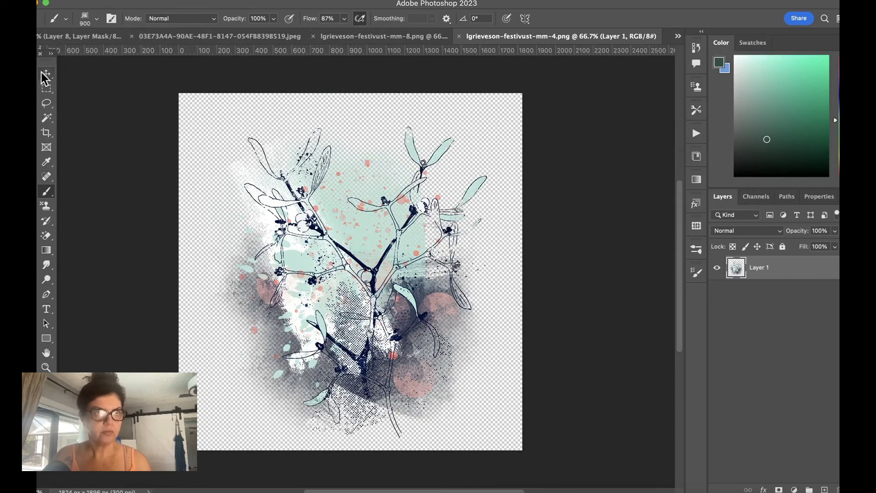
Place the mm-4 mistletoe art in the layout, scale it to 118.85%, move it beneath Layer 8 and shift it to the puppy's upper left.
key(v)
drag(313, 205, 333, 174)
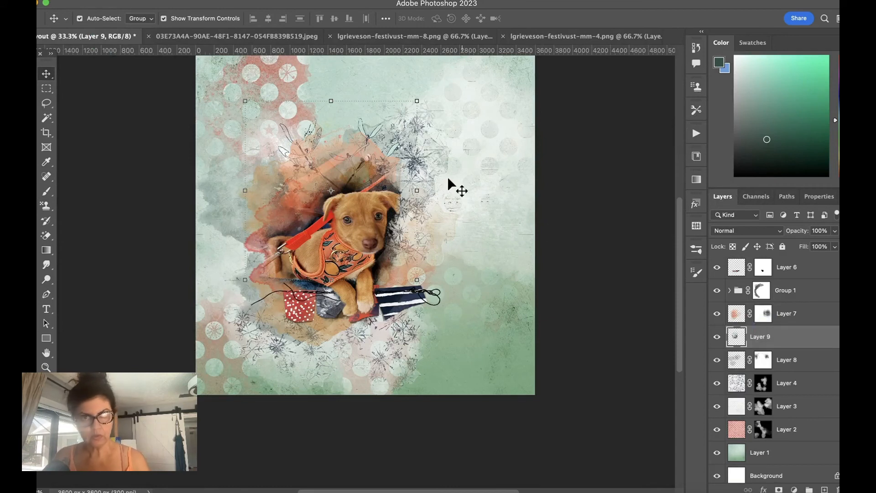
drag(243, 102, 213, 67)
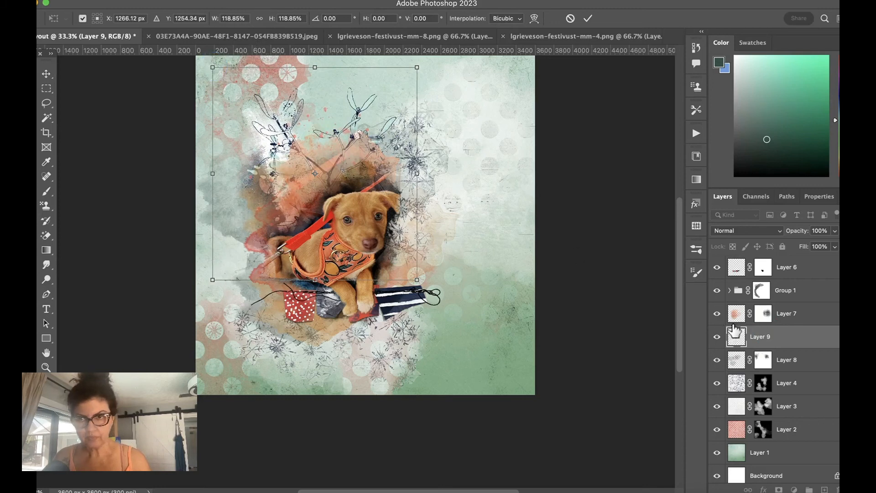
drag(780, 337, 778, 365)
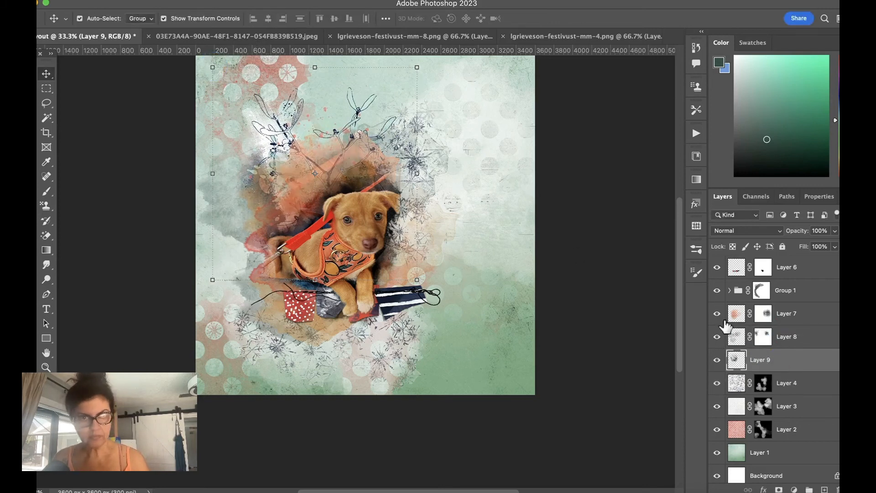
mouse_move(350, 119)
mouse_down()
mouse_move(322, 111)
mouse_move(319, 119)
mouse_move(314, 108)
mouse_move(319, 118)
mouse_up()
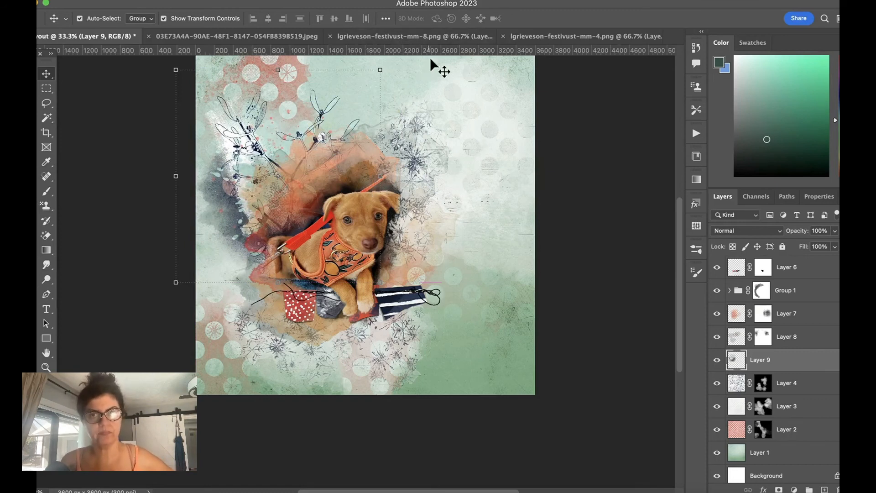
Place the mm-8 word art in the layout above the mistletoe layer, tucked behind the puppy's right side.
click(396, 37)
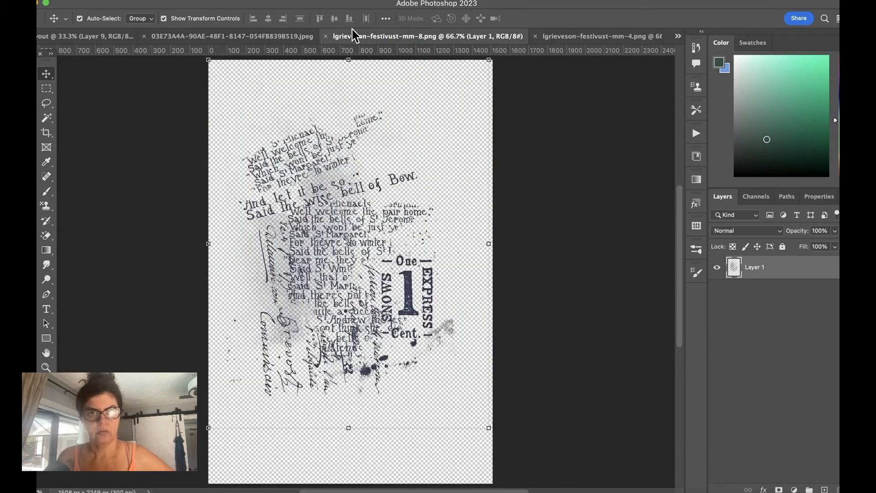
mouse_move(311, 157)
mouse_down()
mouse_move(135, 52)
mouse_move(127, 32)
mouse_up()
drag(365, 196, 396, 227)
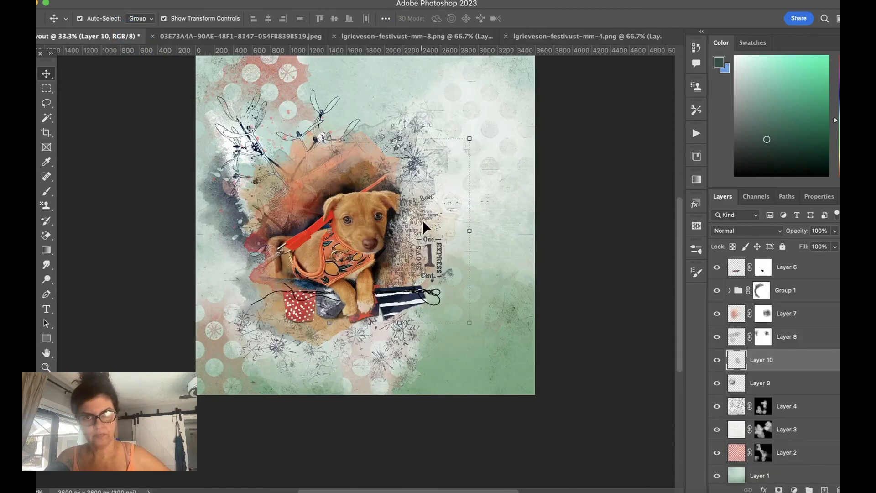
Close the lgrieveson-festivust-mm-4.png and lgrieveson-festivust-mm-8.png source documents.
click(543, 36)
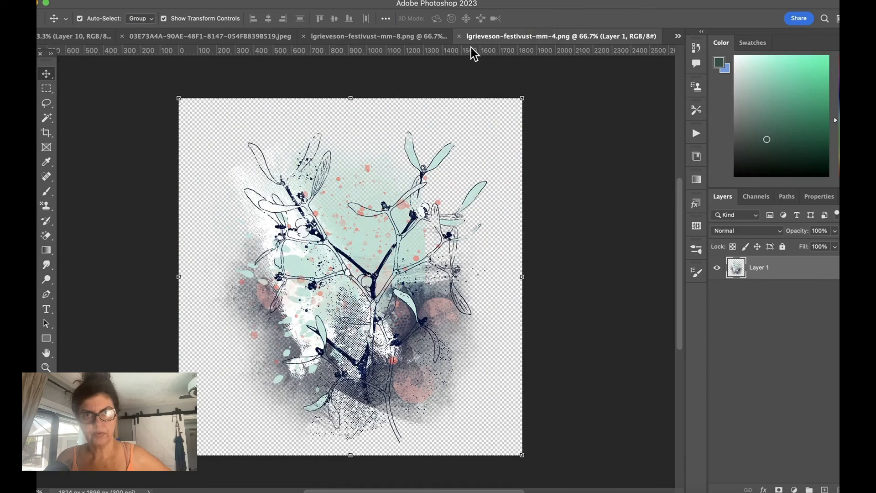
click(459, 36)
click(440, 36)
click(424, 36)
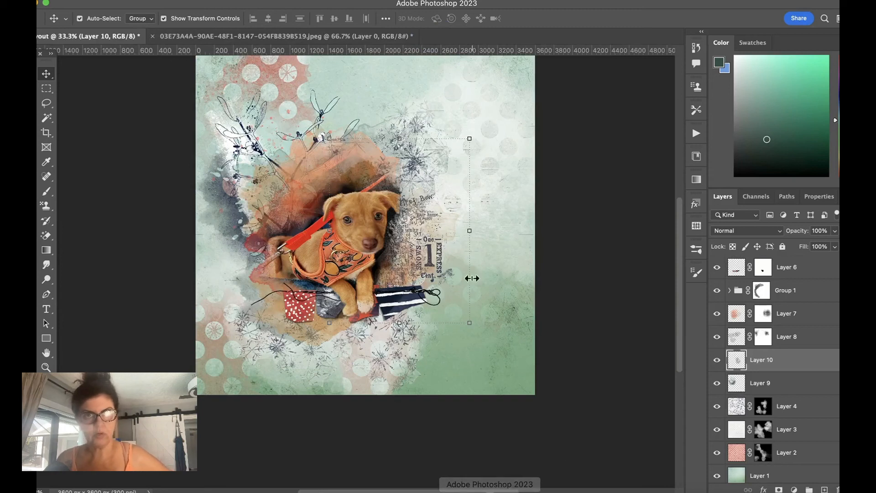
From Bridge's lgrieveson-festivus-ep folder, open phrase-4, phrase-3 and heart PNGs in Photoshop, and bring up the original puppy photo document.
click(755, 486)
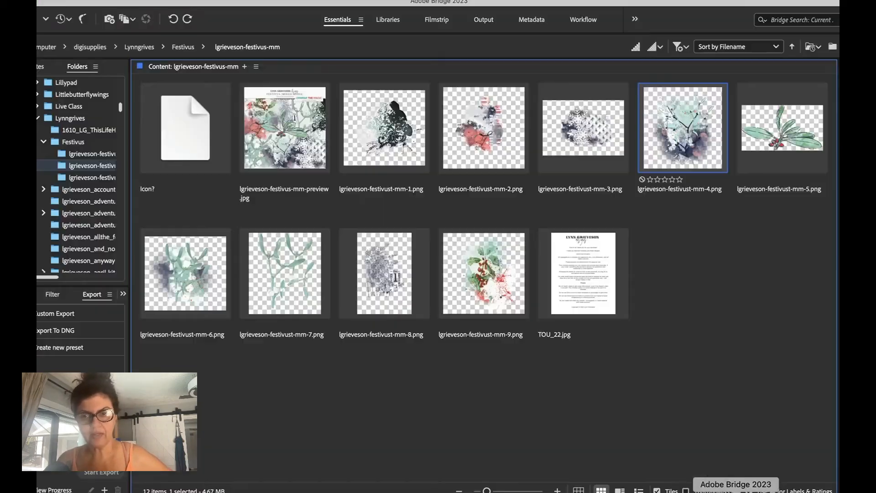
click(103, 154)
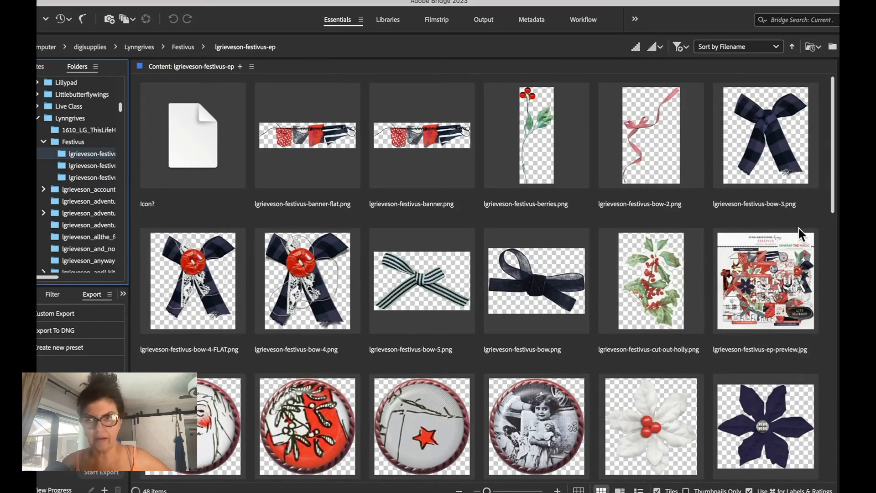
drag(831, 188, 831, 231)
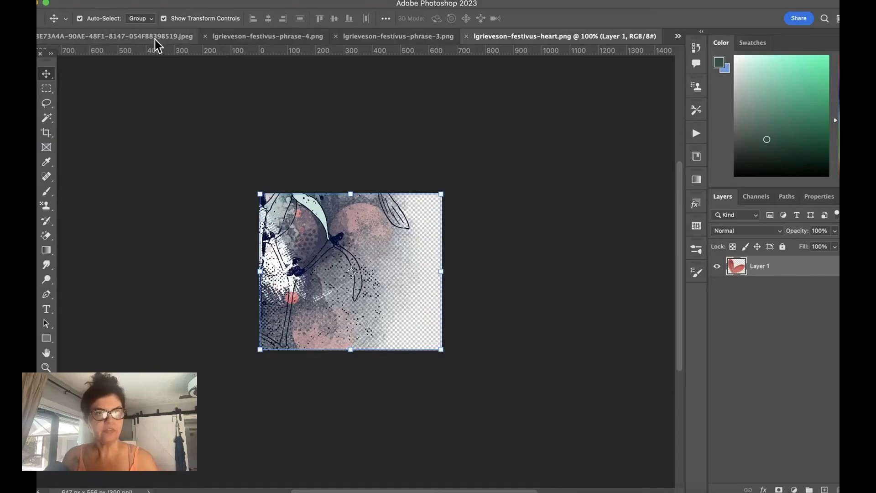
click(164, 39)
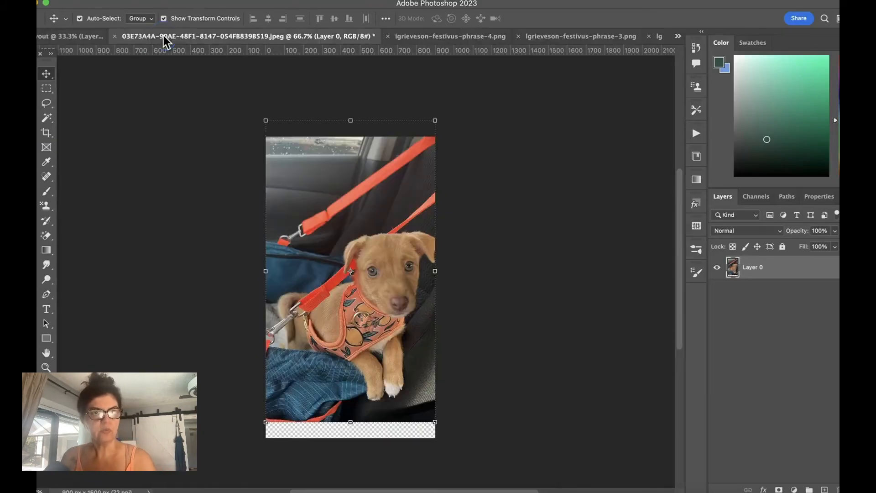
Close the original puppy photo document without saving its changes.
click(115, 36)
click(426, 210)
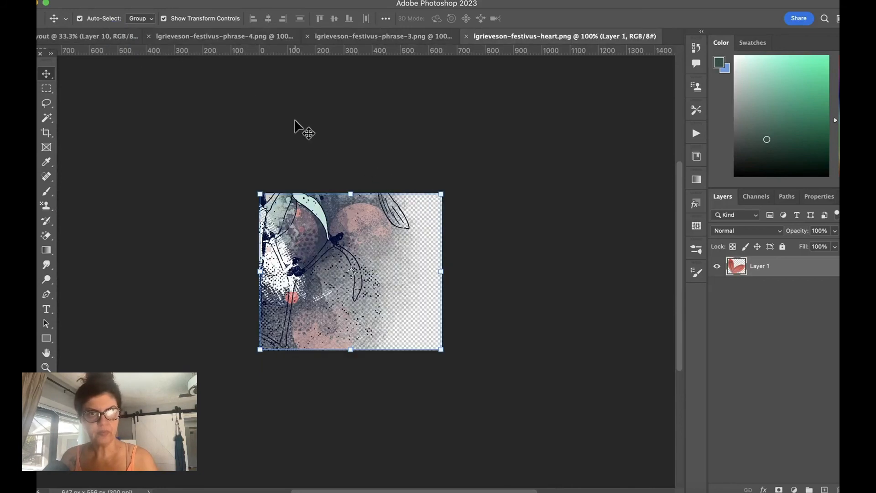
Place the phrase-4 "HAPPINESS IS FOUND HERE" strip in the layout, move its layer to the top, and set it over the banner's right half.
click(212, 37)
drag(245, 265, 113, 36)
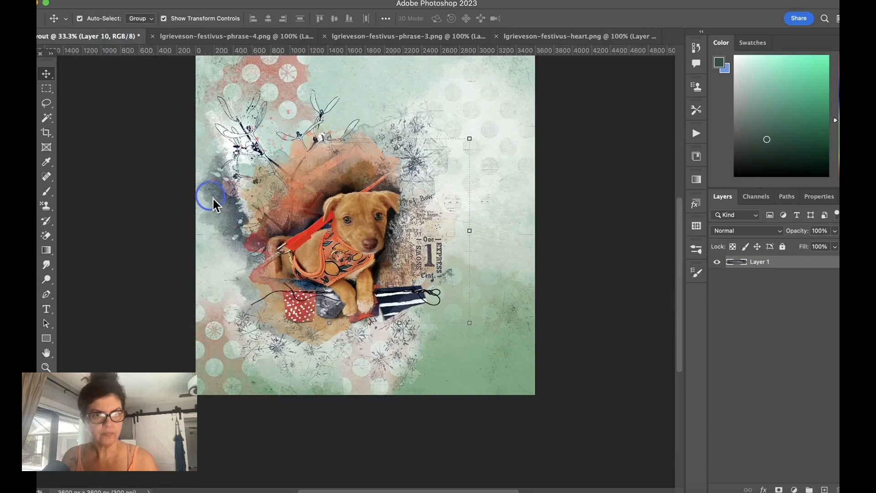
drag(387, 310, 390, 310)
drag(729, 373, 758, 266)
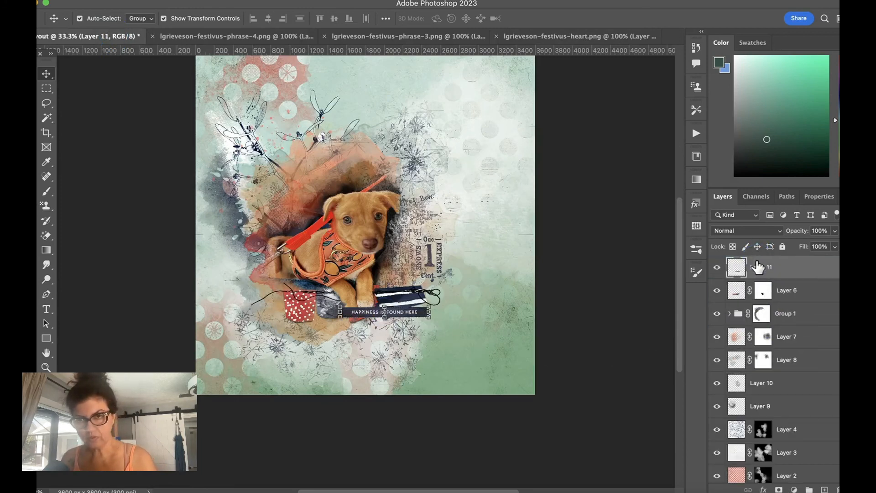
drag(394, 315, 432, 283)
Apply the "Wire - Warm" shadow style from the mm_ultimateshadows 2 set to the "HAPPINESS IS FOUND HERE" strip.
key(super+equal)
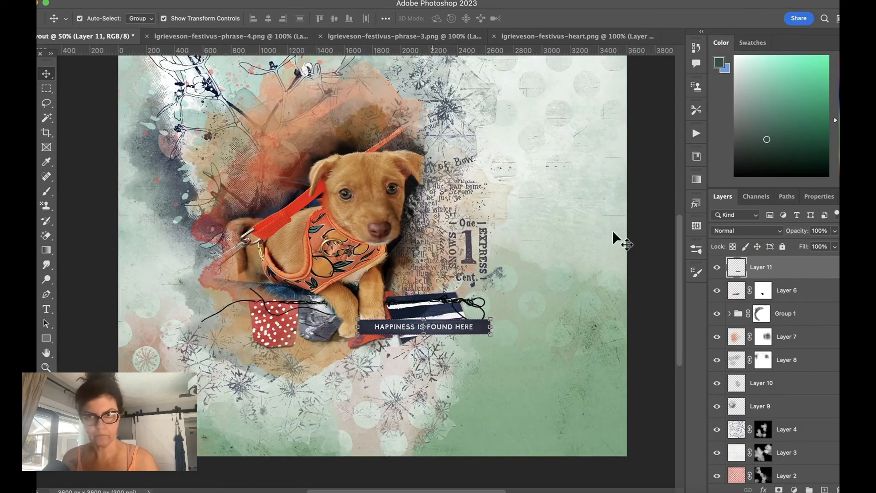
click(696, 250)
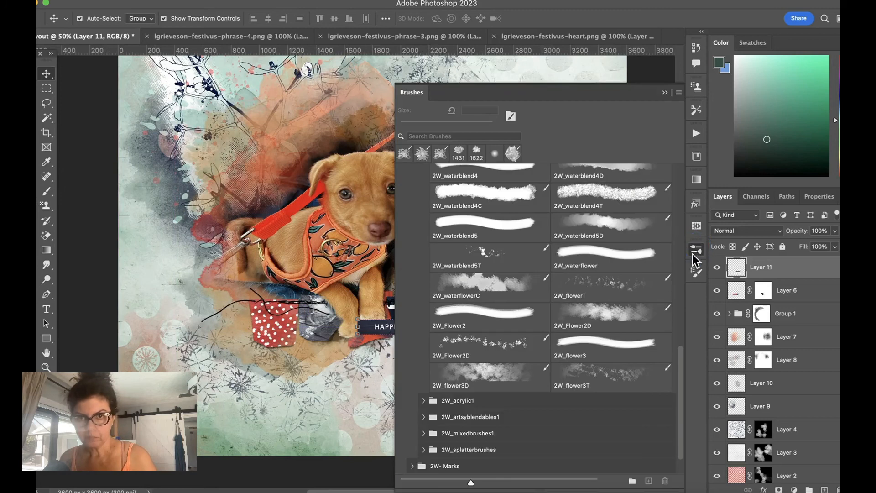
click(696, 204)
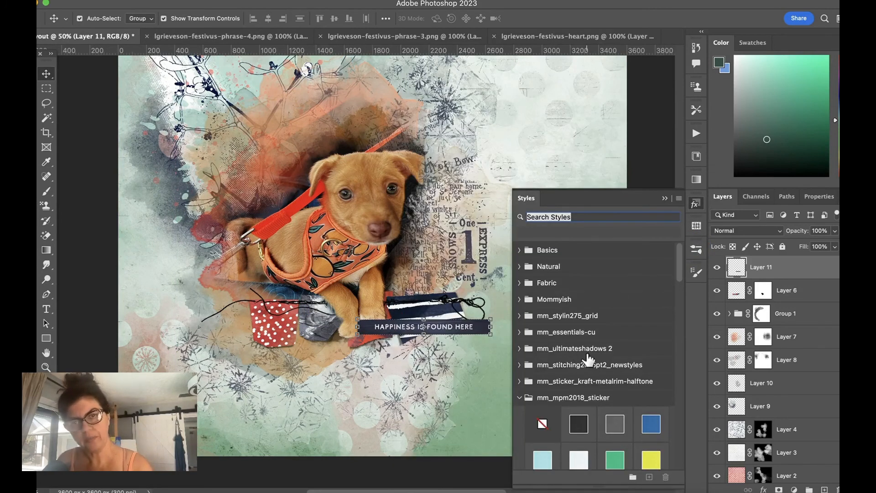
click(520, 349)
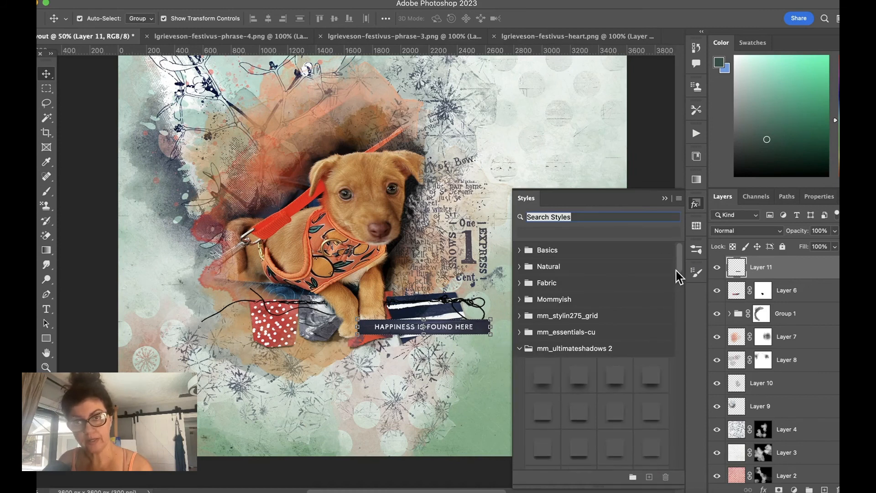
drag(678, 266, 680, 285)
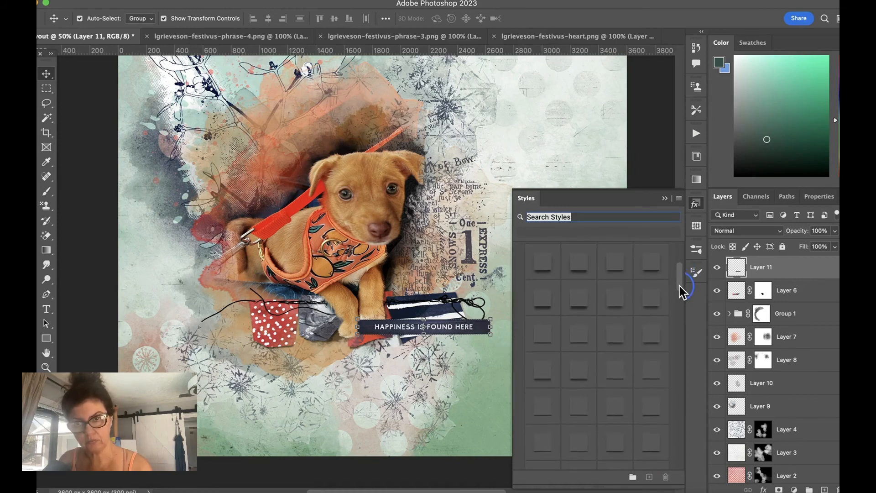
double_click(614, 374)
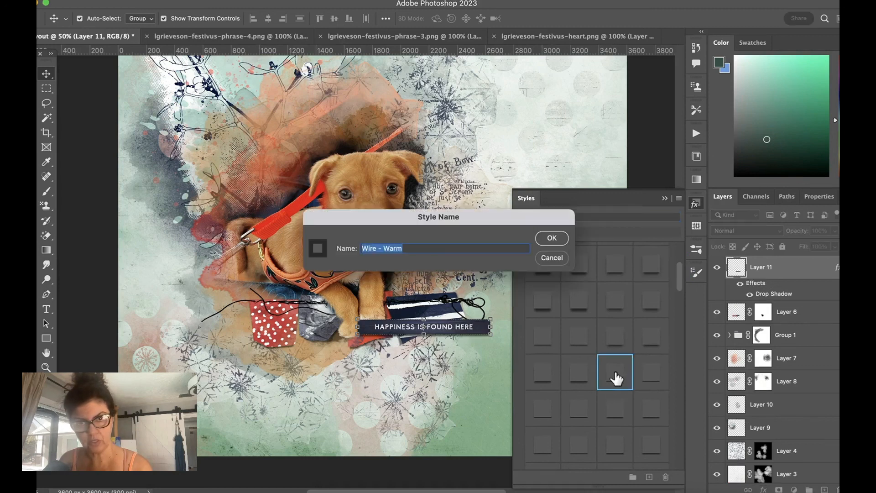
click(554, 242)
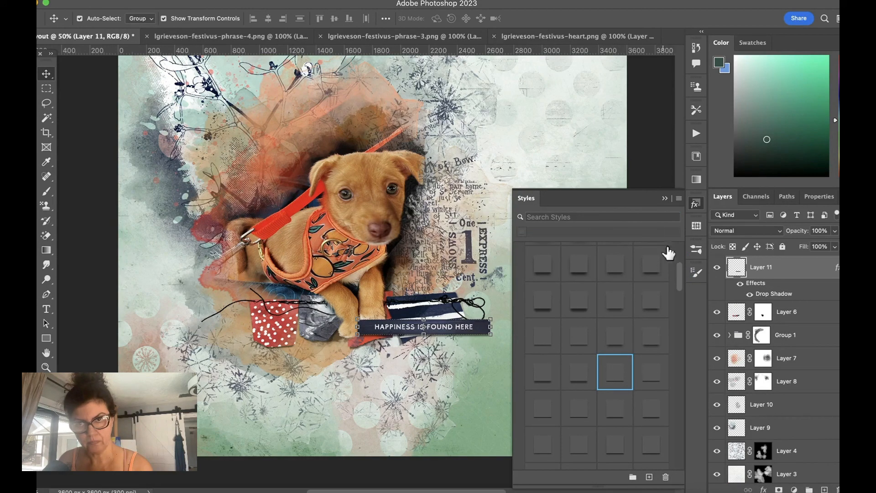
click(666, 198)
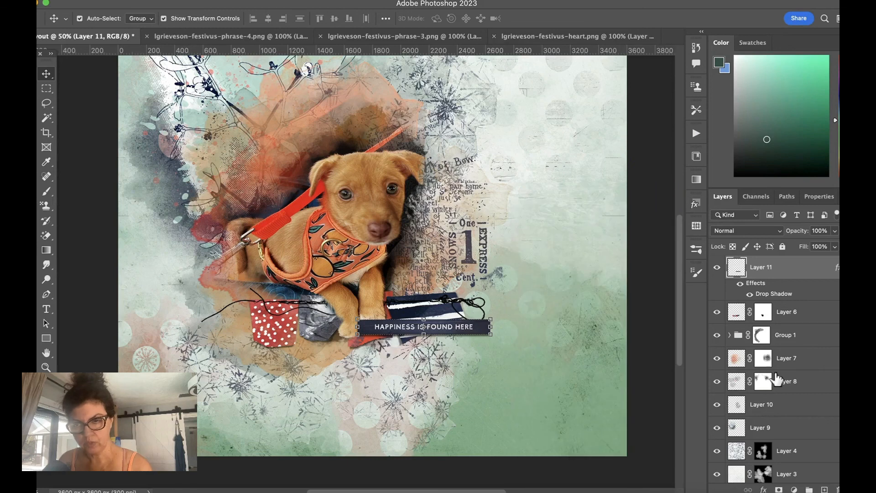
Review the drop shadow settings of the "HAPPINESS IS FOUND HERE" strip and accept them.
double_click(778, 295)
drag(463, 222, 712, 108)
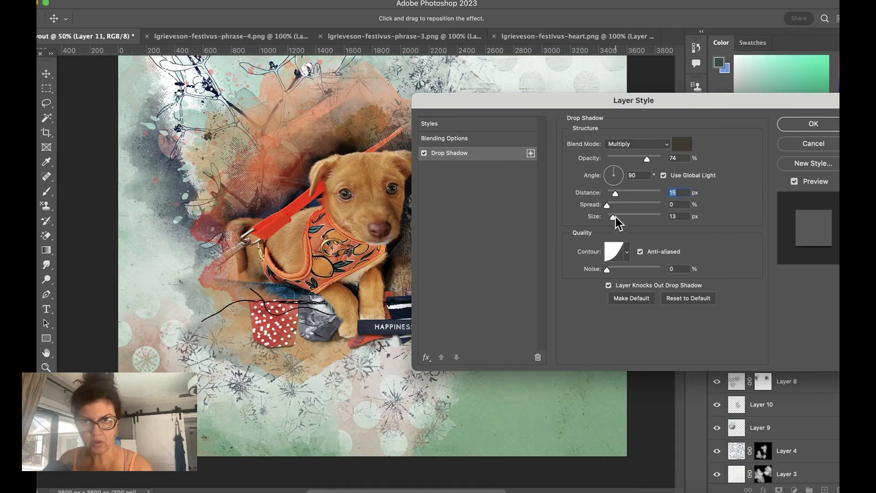
click(798, 130)
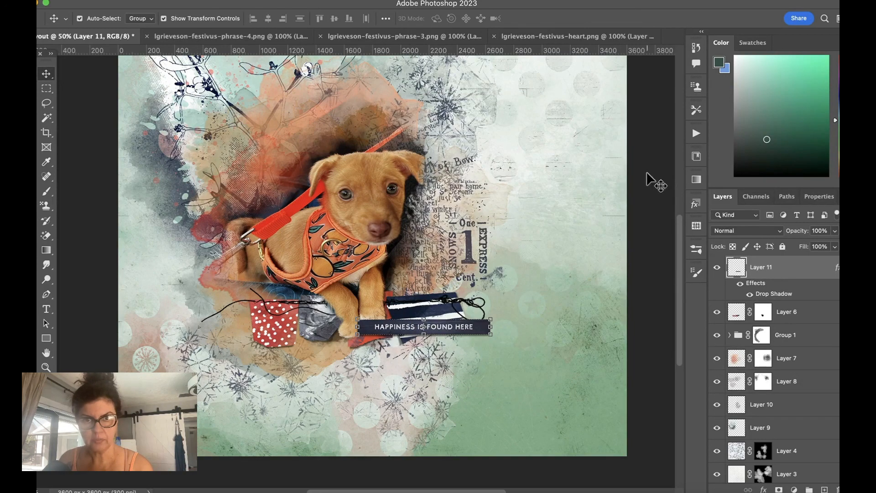
Scale the "HAPPINESS IS FOUND HERE" strip to 83.12% width and 83.49% height, and move it just above the striped banner piece.
drag(490, 334, 458, 296)
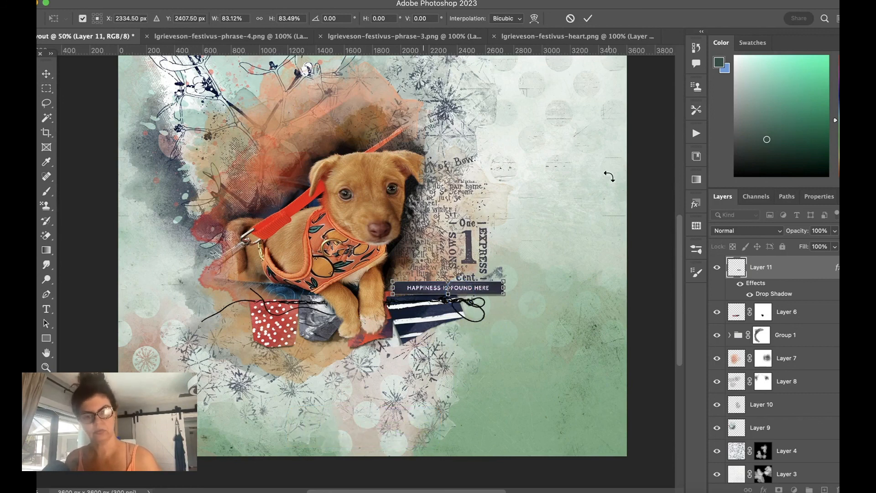
key(super+minus)
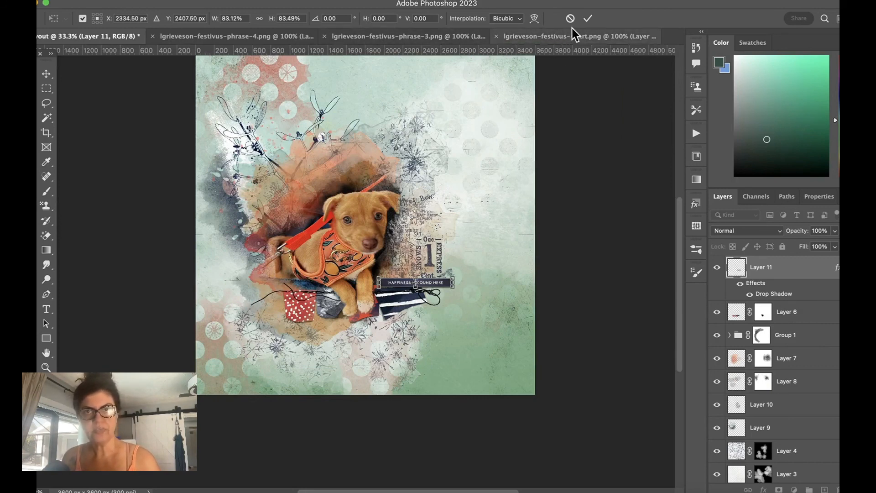
click(588, 19)
Place the phrase-3 "TODAY IS A GIFT" strip below the banner's left side, and the heart, scaled to 68.02% and rotated -38.97°, near the other strip.
click(378, 41)
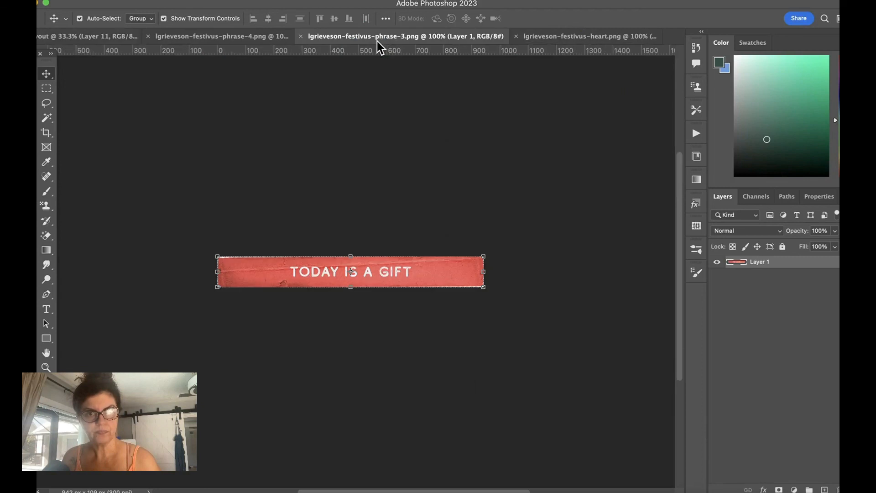
drag(308, 270, 313, 321)
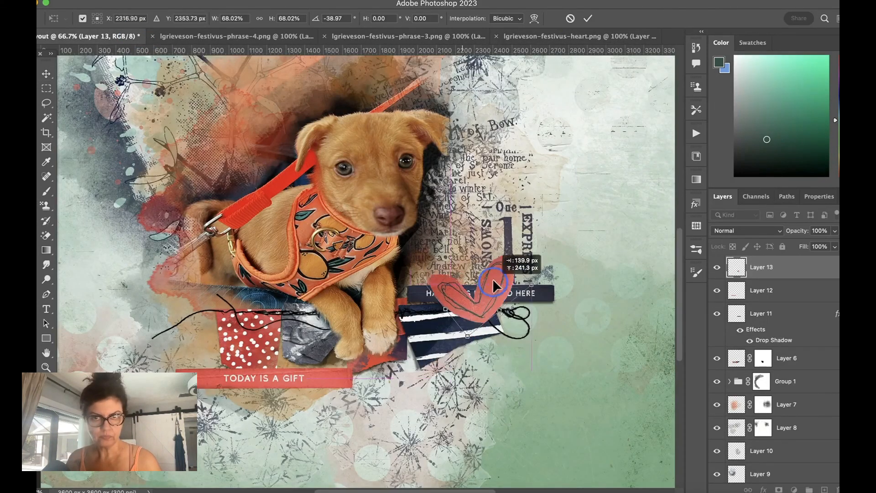
drag(493, 278, 520, 272)
click(588, 19)
Move the heart's layer beneath Layer 11, scale it to 79.34% width and 79.51% height, and tuck it behind the "HAPPINESS IS FOUND HERE" strip.
drag(756, 270, 760, 347)
drag(541, 230, 523, 262)
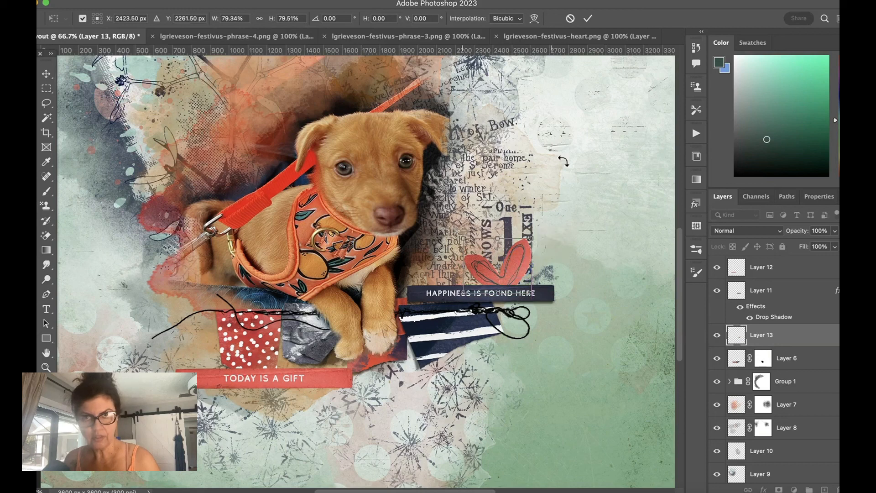
click(588, 18)
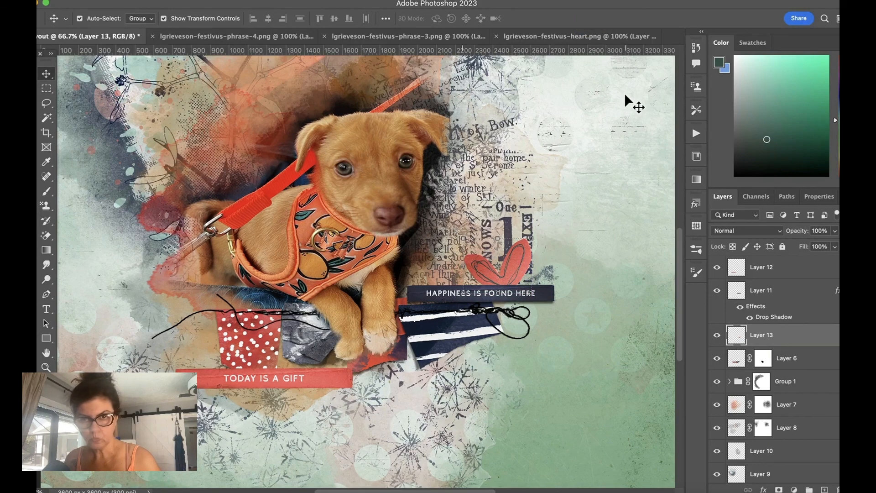
Apply the drop shadow style next to "Wire - Warm" in the mm_ultimateshadows 2 set to the heart.
click(694, 207)
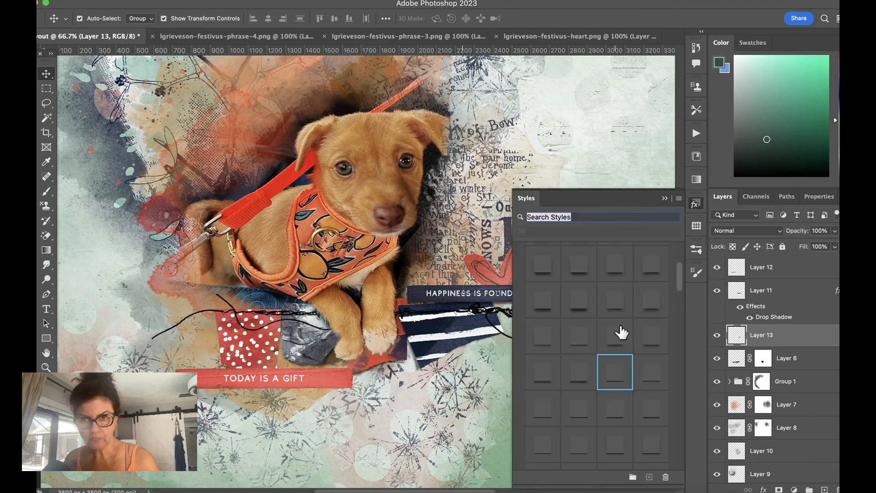
click(650, 383)
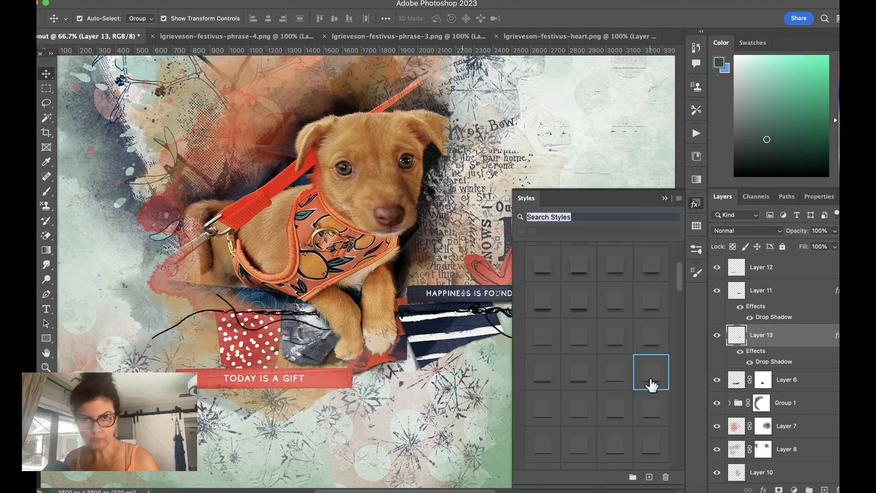
click(664, 198)
key(super+minus)
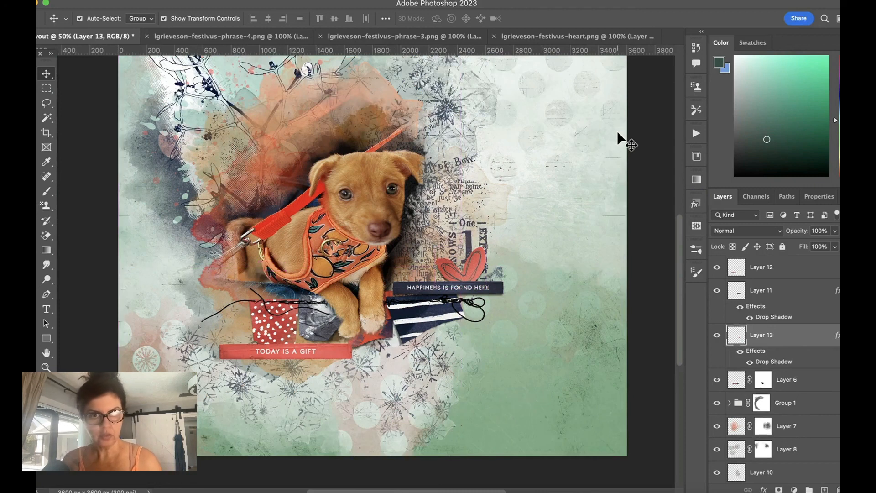
key(super+minus)
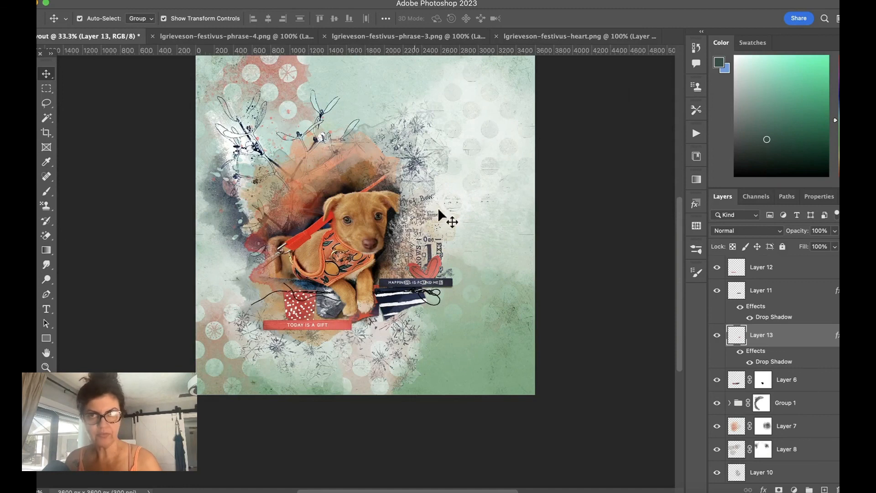
Scale the "TODAY IS A GIFT" strip to 74.20% width and 72.48% height, and move it to the banner's right end below the other phrase.
key(super+plus)
key(super+plus)
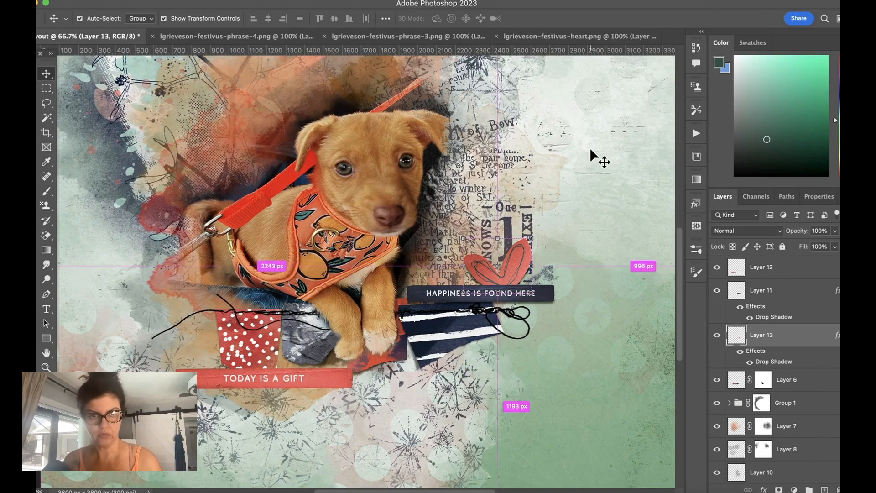
click(291, 381)
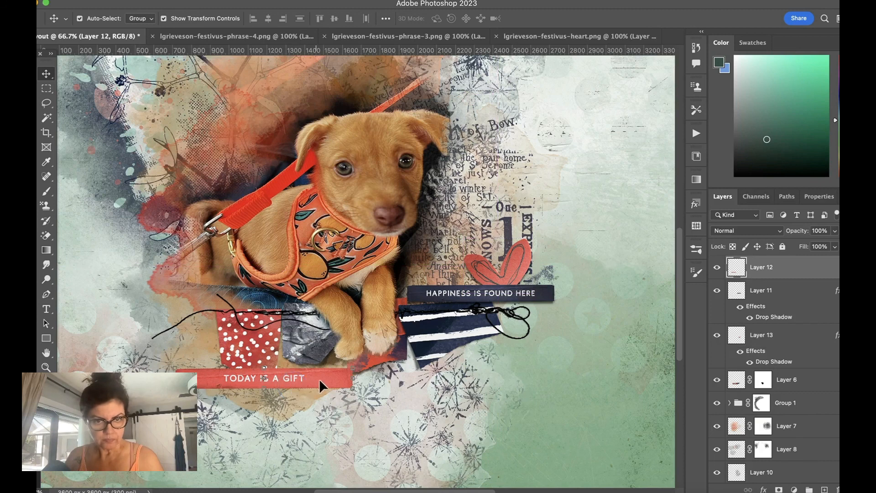
drag(352, 366, 307, 380)
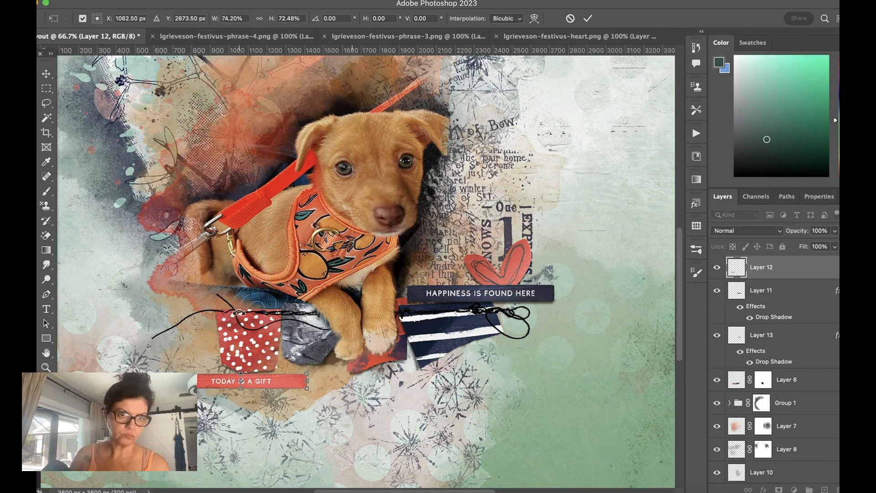
drag(283, 382, 564, 308)
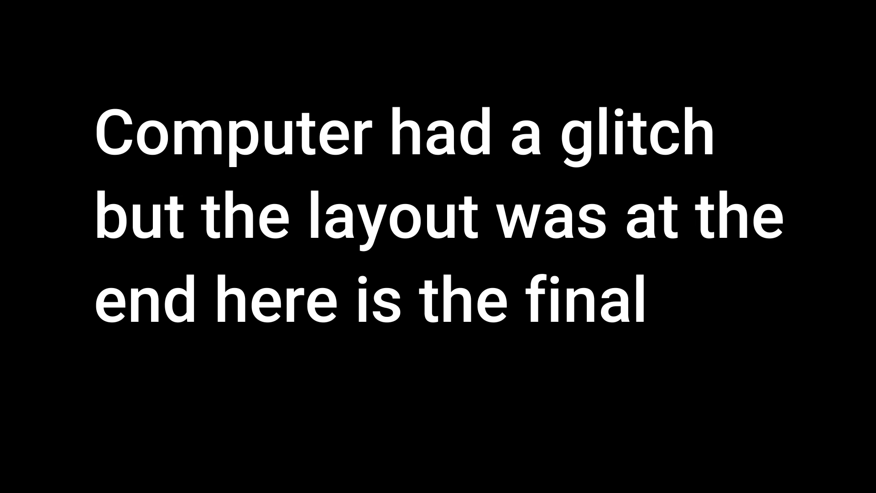